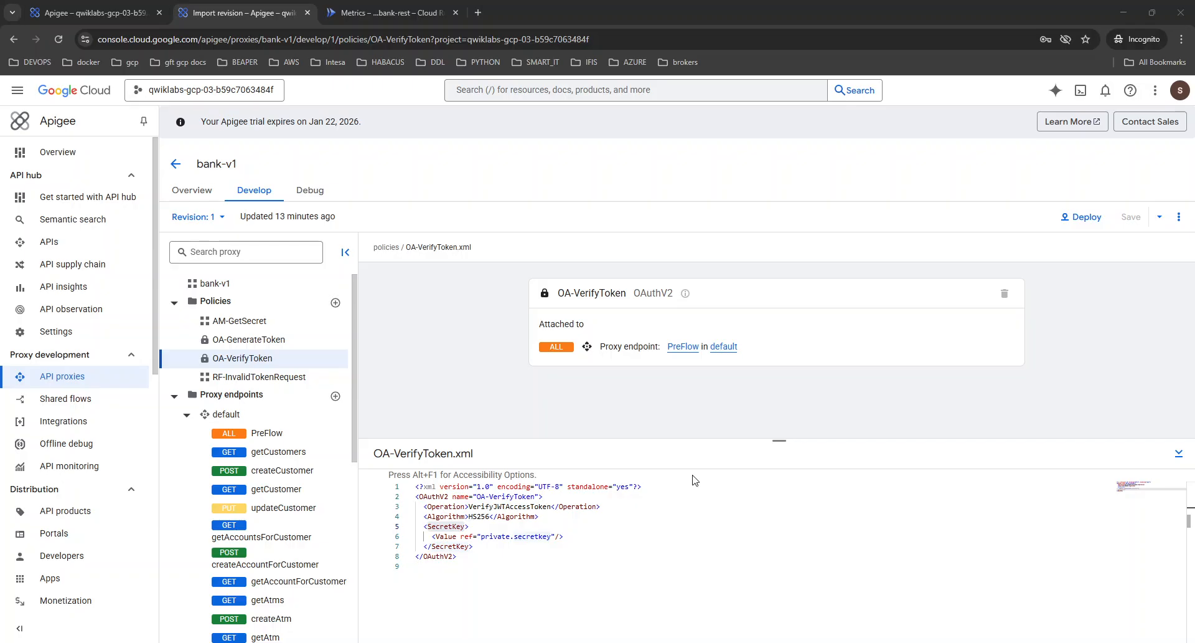
- Open the token proxy endpoint of the bank-v1 proxy
key(alt+Tab)
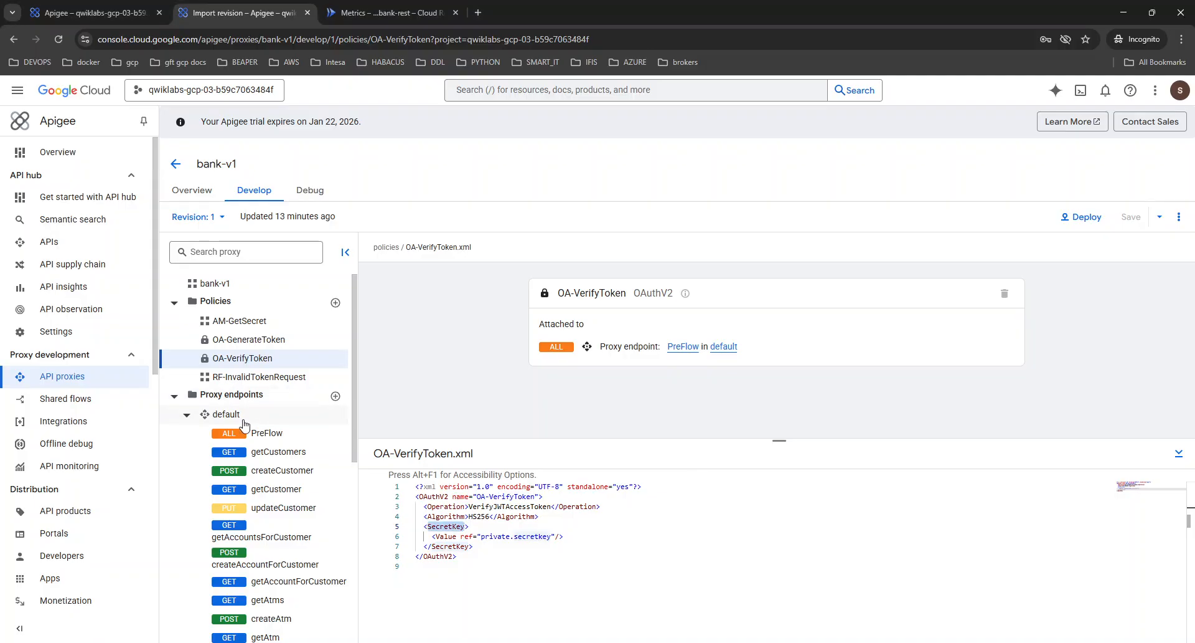
click(185, 416)
click(223, 433)
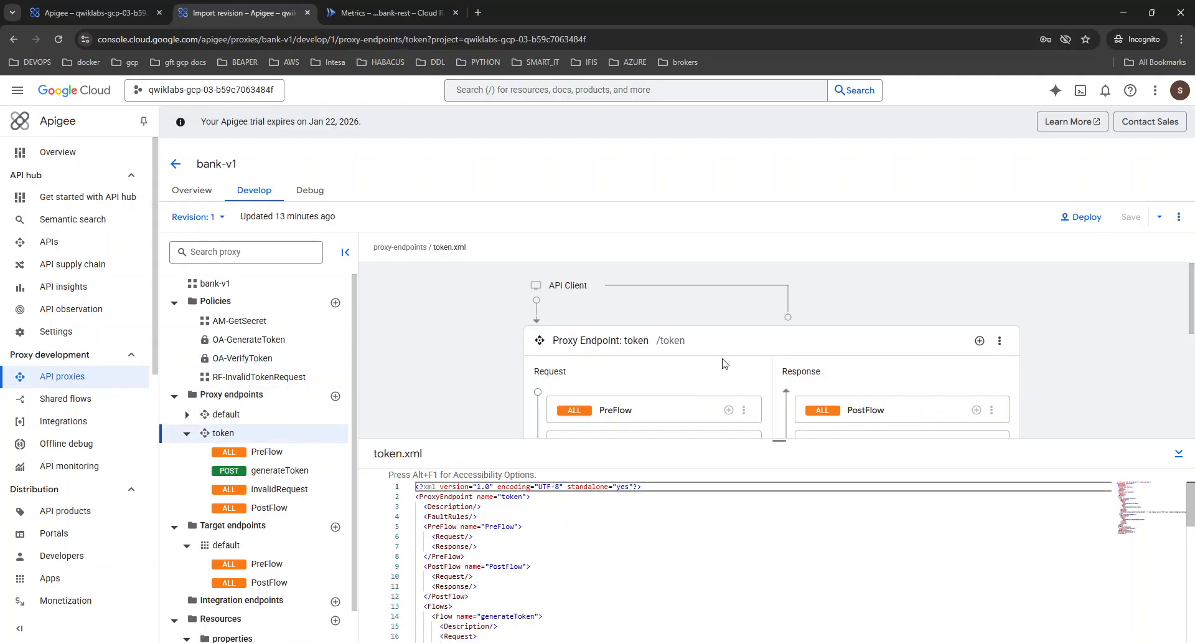
click(980, 341)
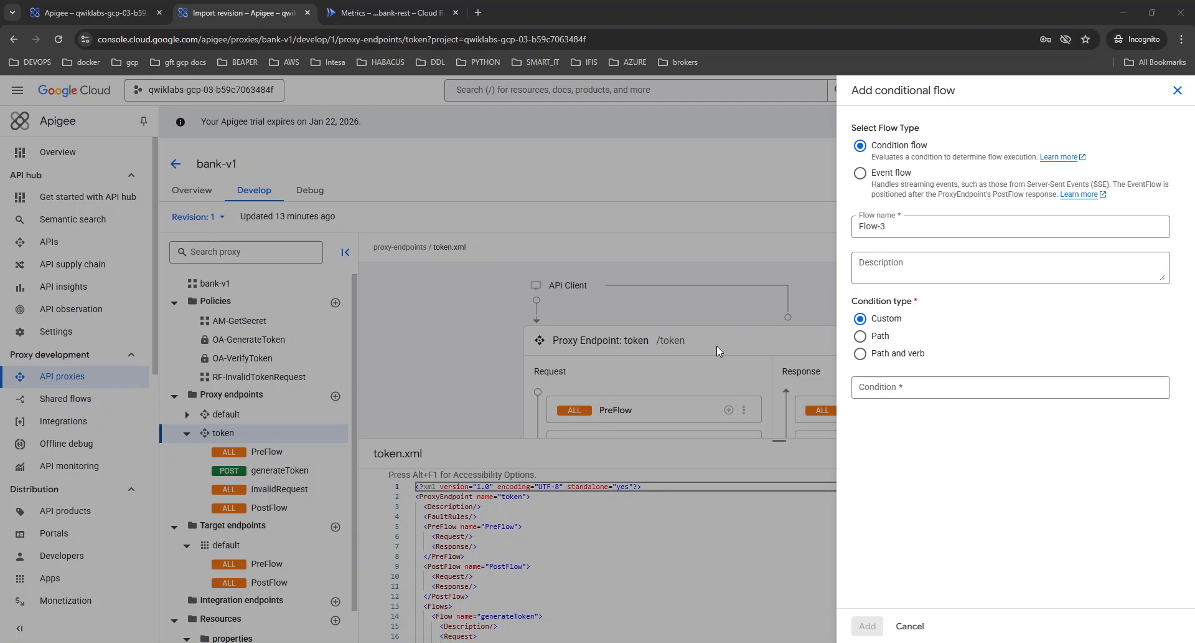
click(823, 279)
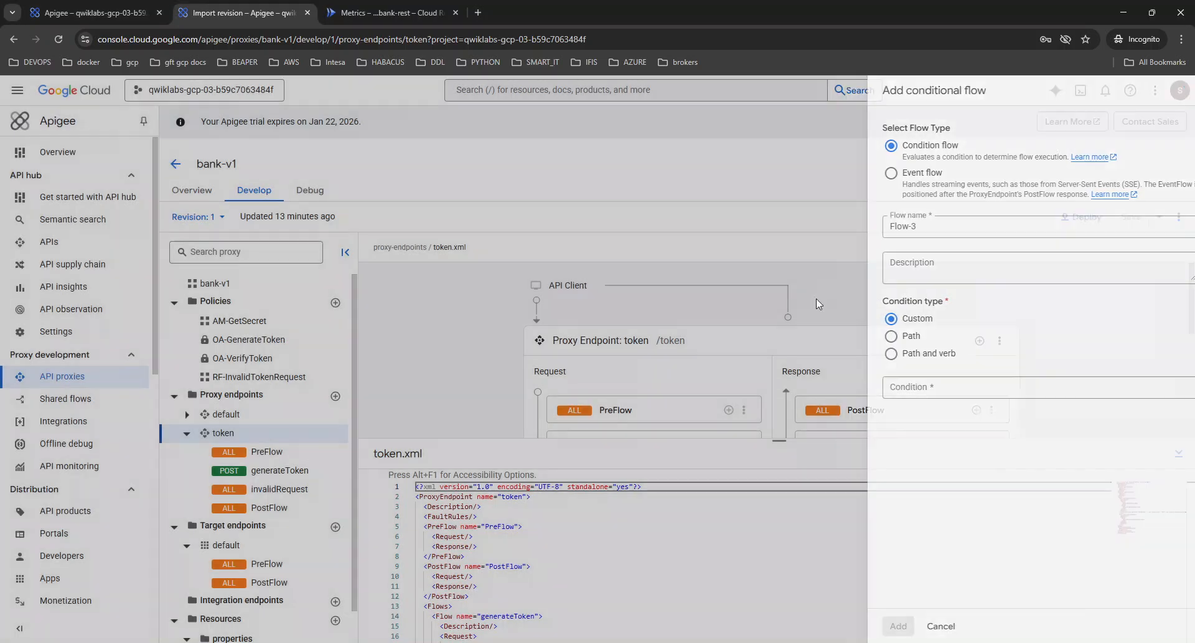
- Add a new Spike Arrest policy with name and display name SA-LimitTokenRate to the token endpoint's request PreFlow
click(728, 409)
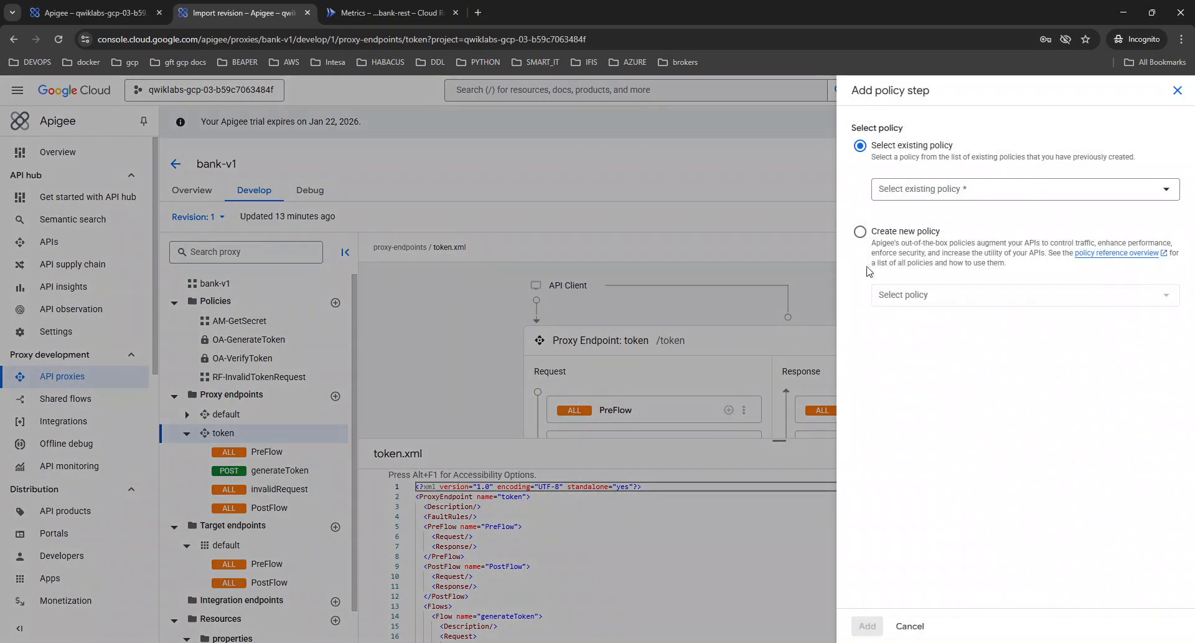
click(861, 232)
click(906, 296)
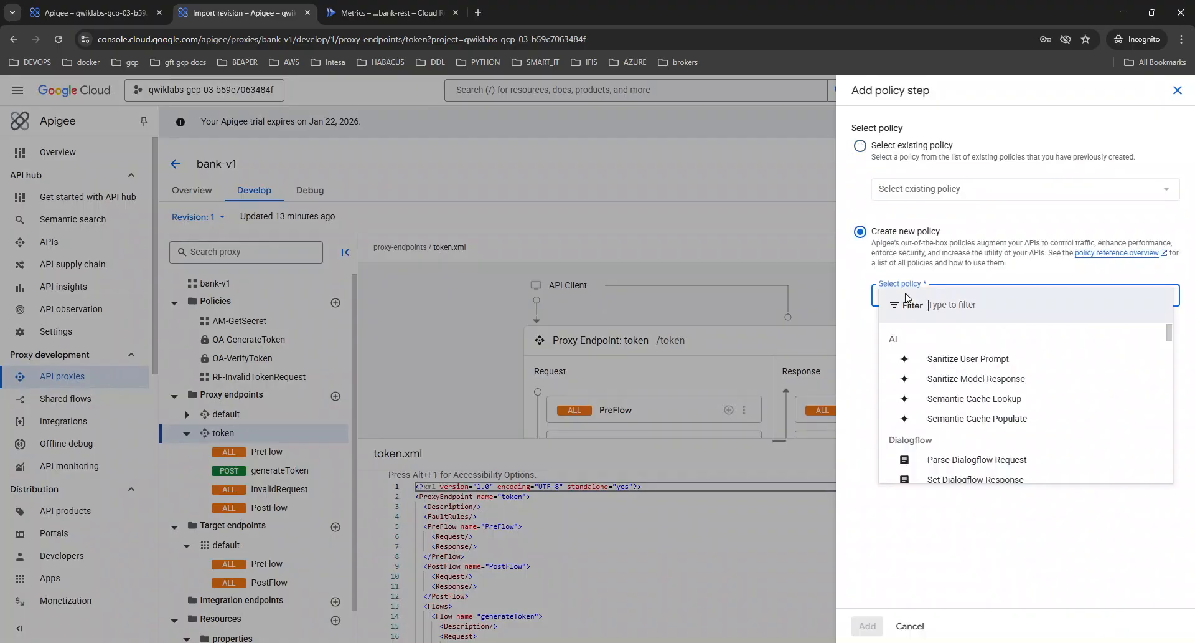
text(spike)
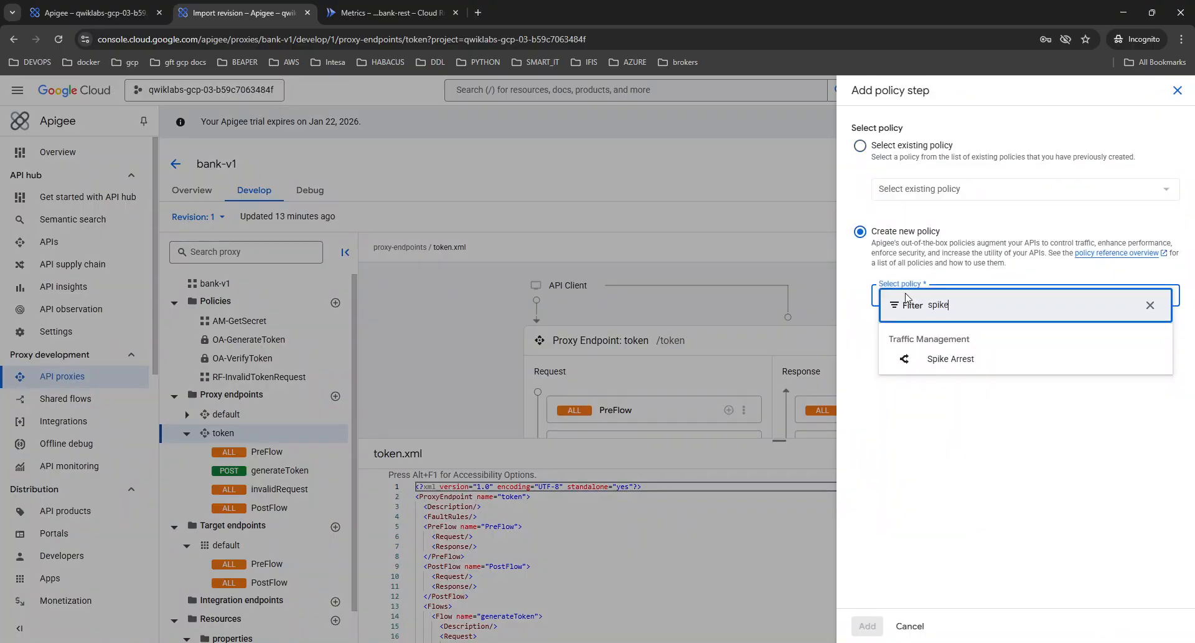
click(942, 367)
double_click(915, 355)
text(SA-LimitTokenRate)
double_click(915, 414)
text(SA-LimitTokenRate)
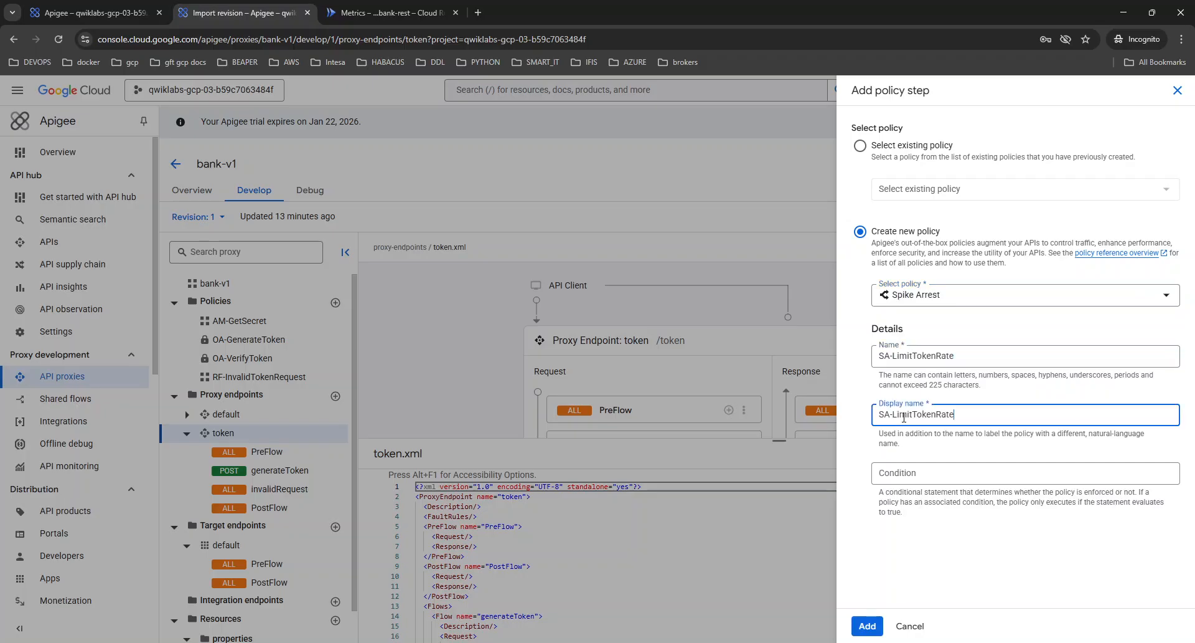
click(872, 625)
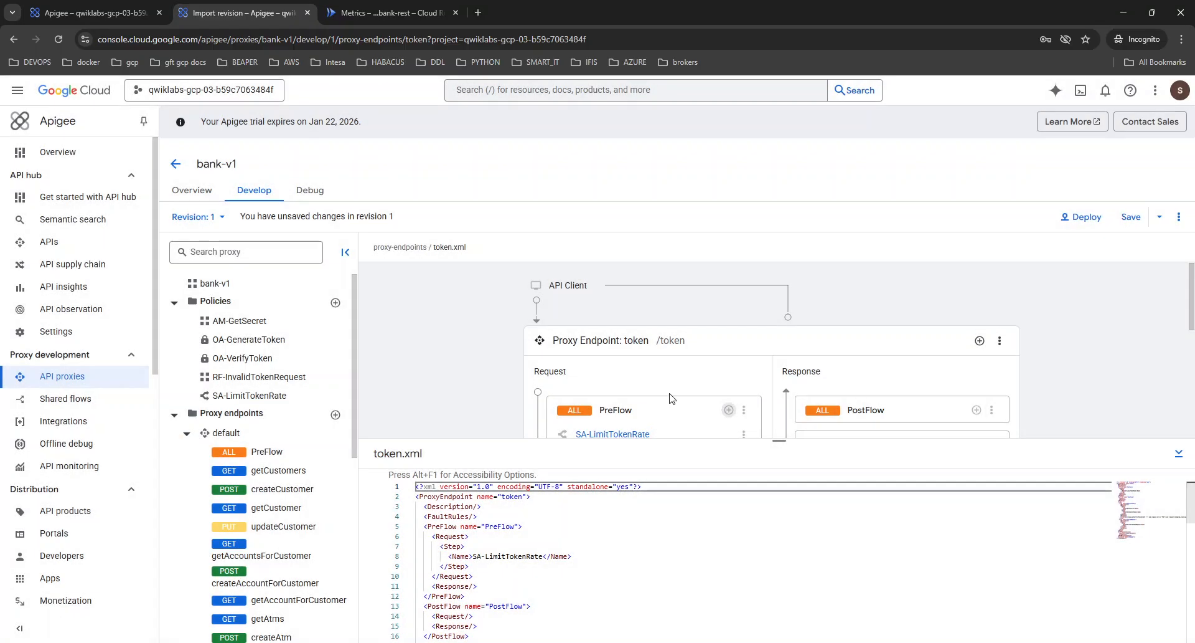
- Replace the SA-LimitTokenRate policy XML with a SpikeArrest definition using Rate 5pm and UseEffectiveCount false
scroll(673, 393, down, 3)
scroll(673, 392, up, 3)
click(611, 320)
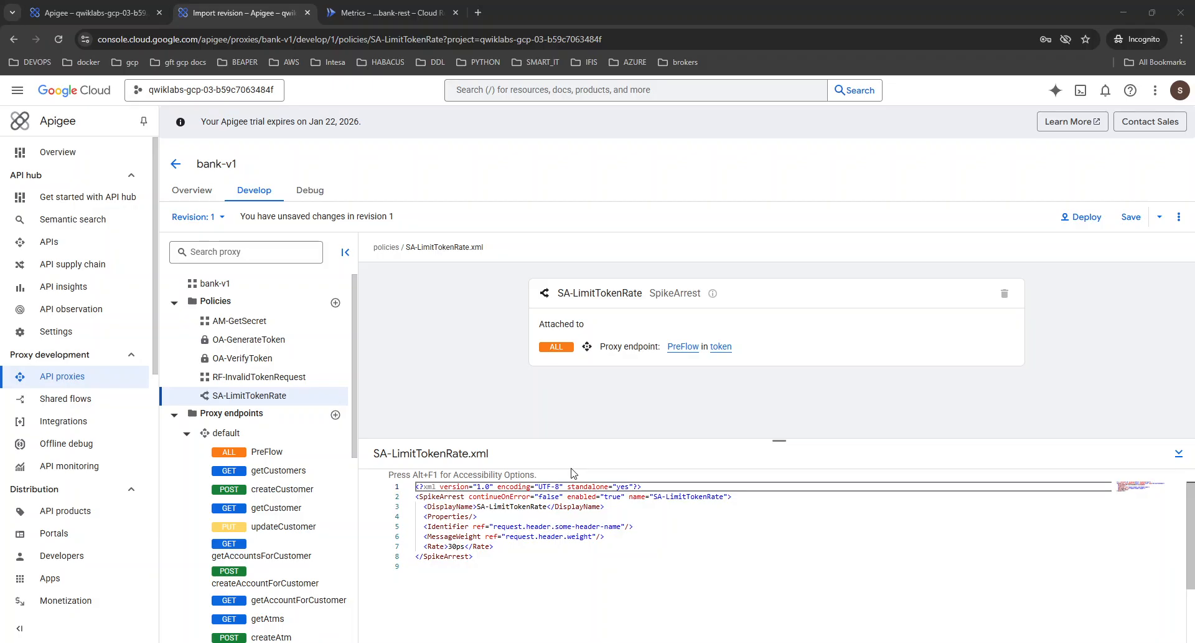
click(457, 539)
key(Up)
key(Up)
key(Up)
click(457, 539)
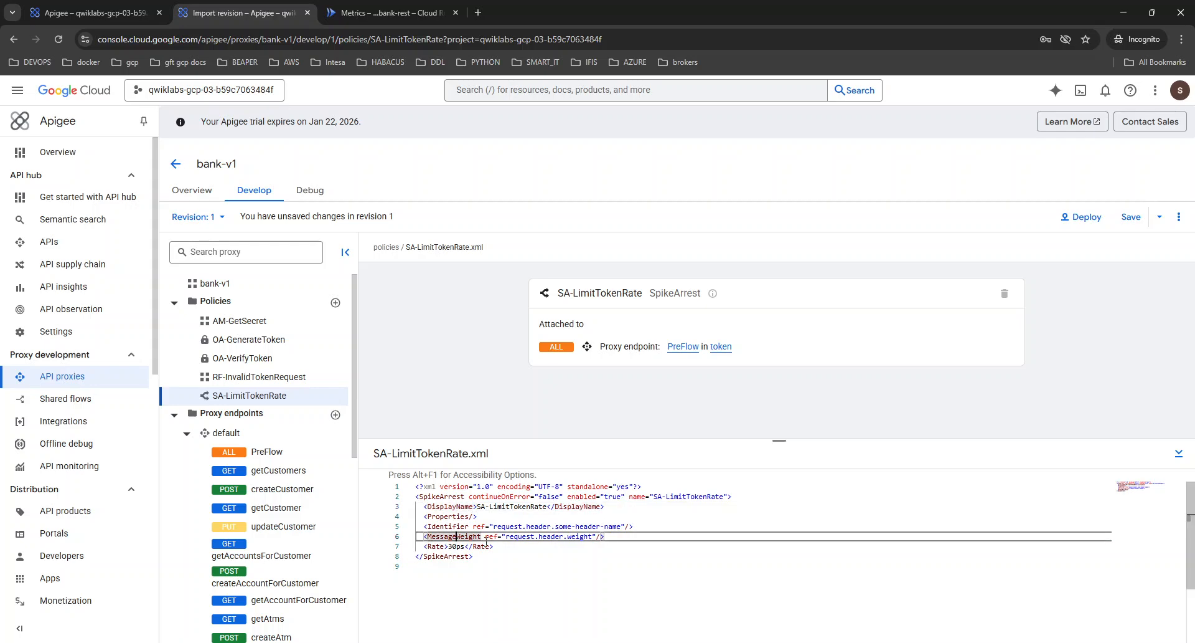
click(530, 579)
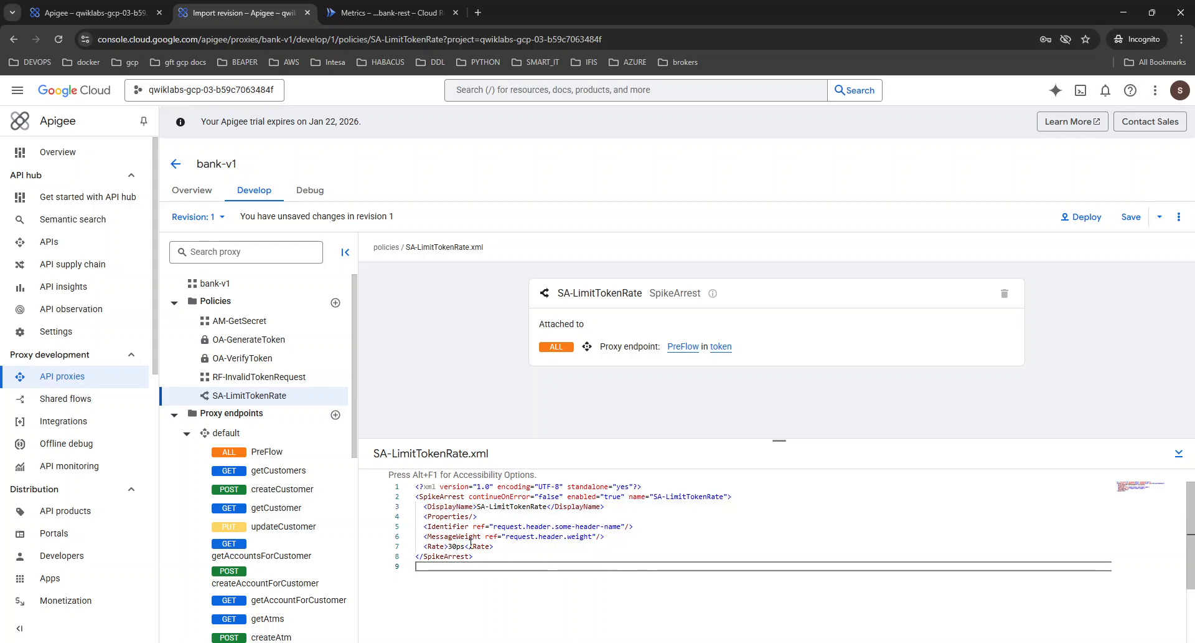
key(ctrl+a)
text(<SpikeArrest name="SA-LimitTokenRate">     <Rate>5pm</Rate>     <UseEffectiveCount>false</UseEffectiveCount> </SpikeArrest>)
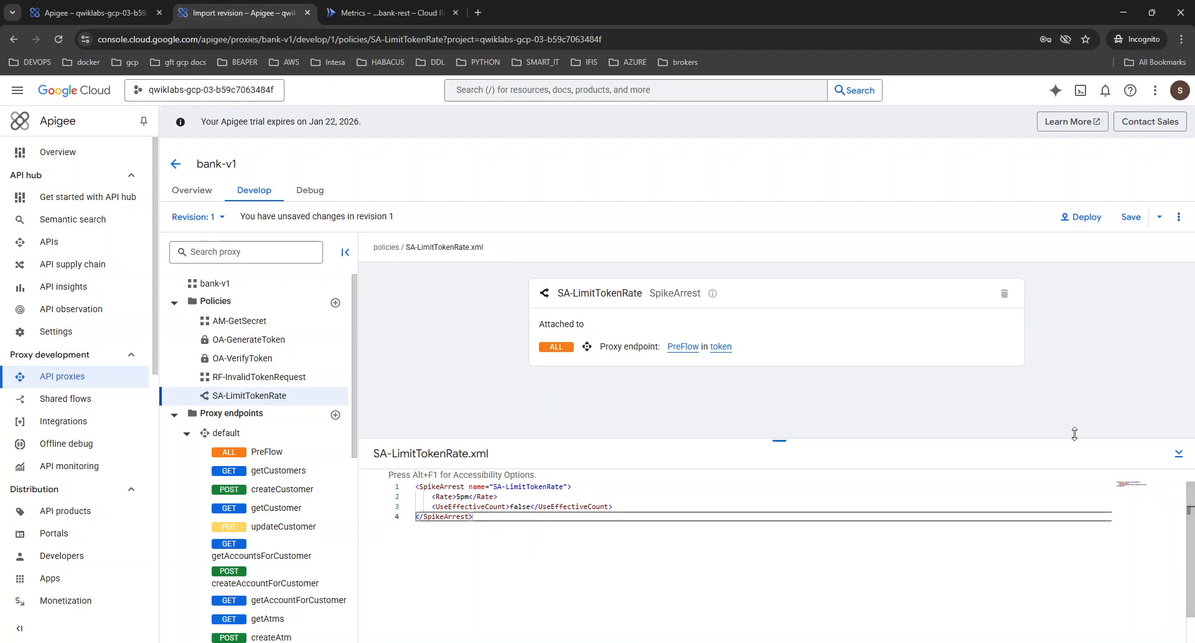
key(alt+Tab)
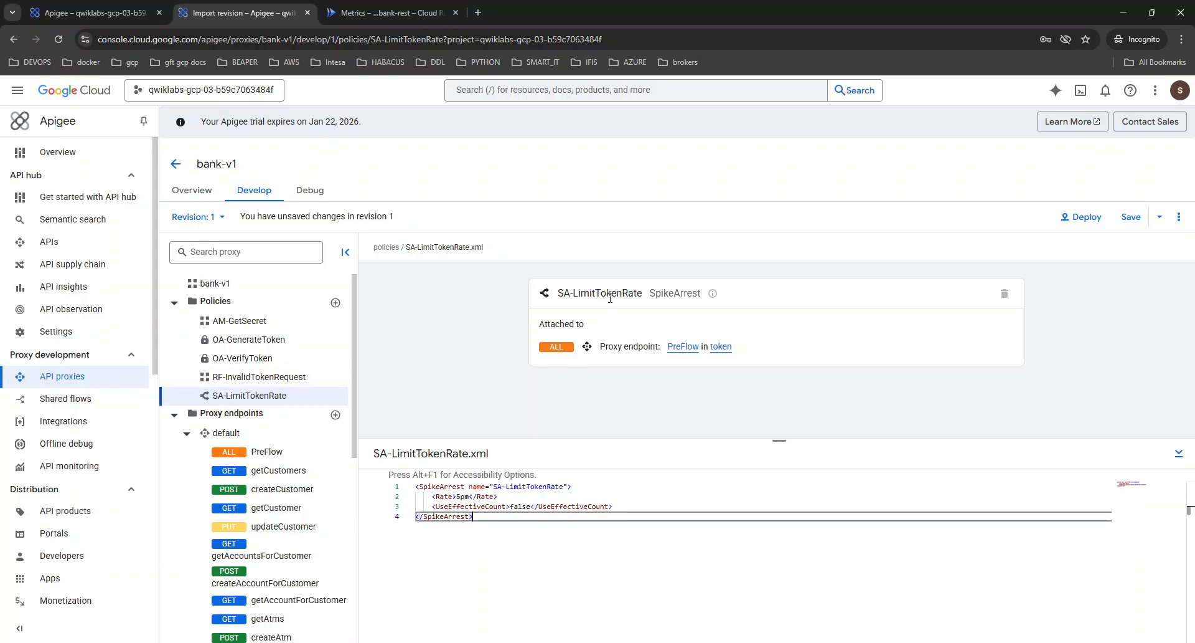
- Add a new Spike Arrest policy with name and display name SA-LimitRateByApp to the default endpoint's request PreFlow
click(249, 434)
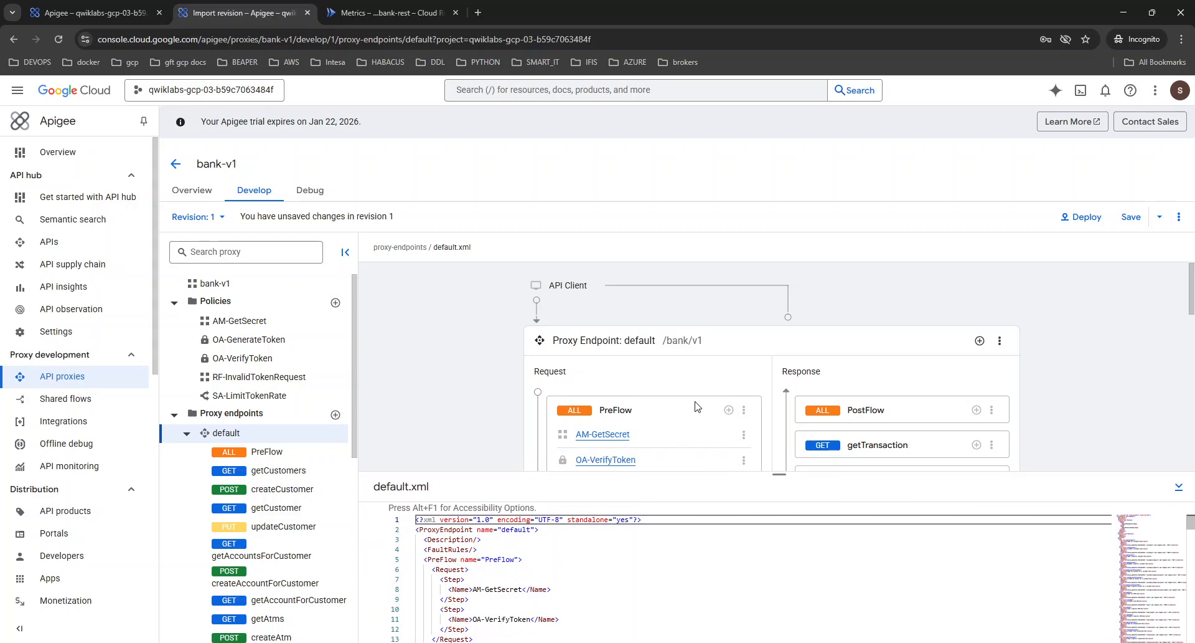
scroll(696, 405, down, 1)
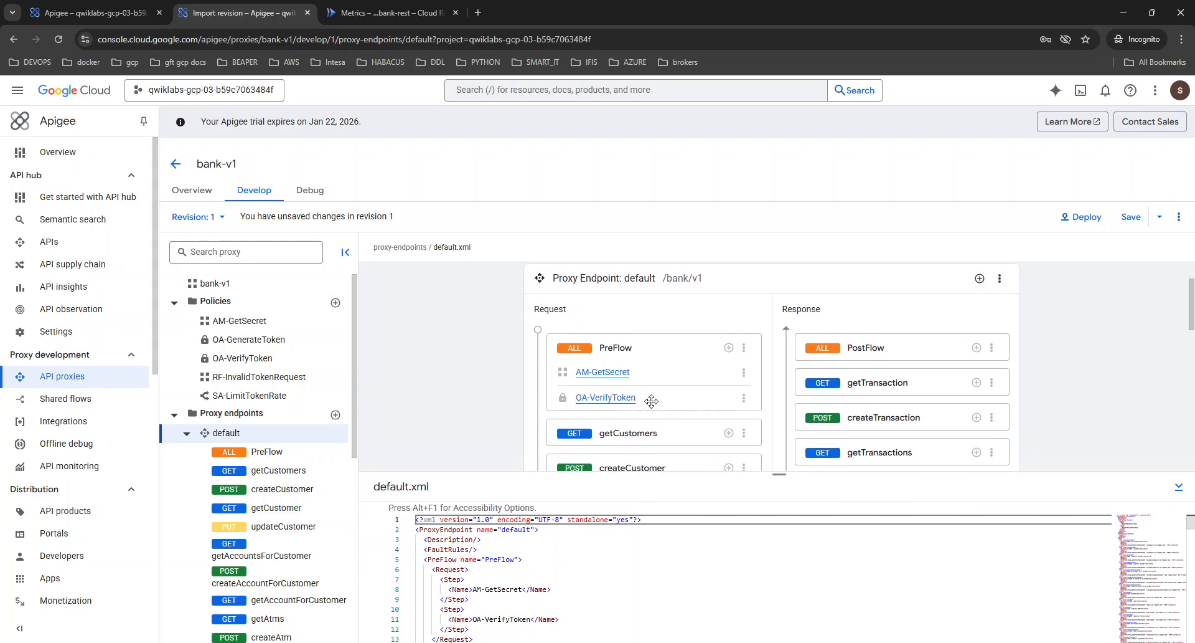
click(728, 347)
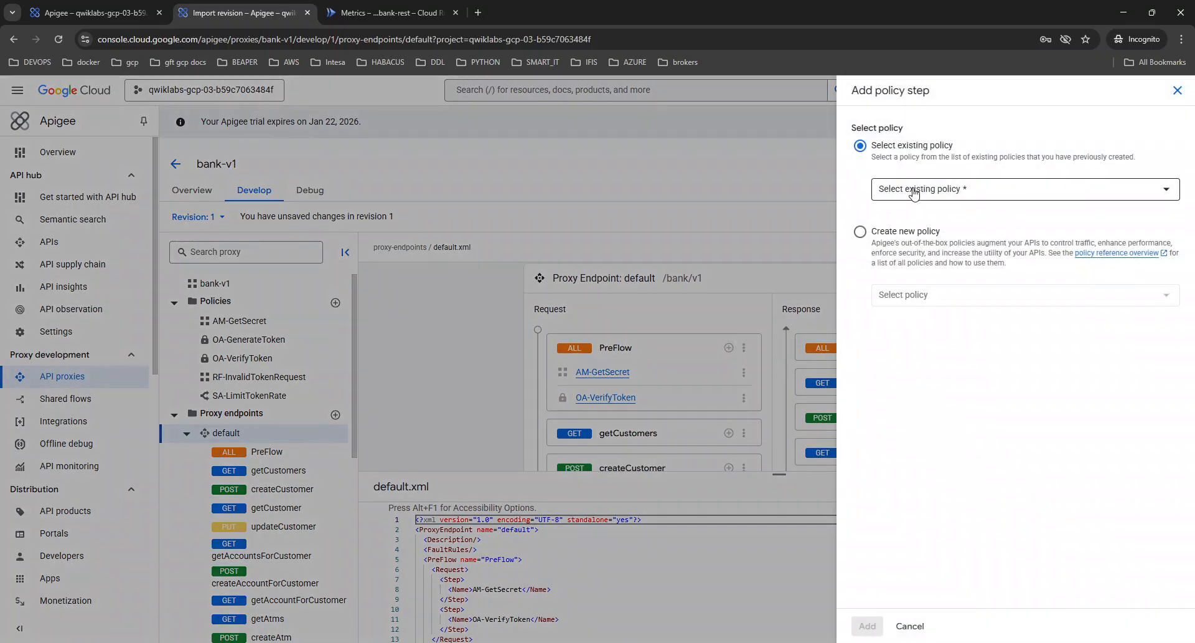
click(891, 294)
click(902, 302)
text(spi)
key(BackSpace)
click(949, 359)
click(949, 360)
text(LimitRateByApp)
click(919, 414)
key(ctrl+a)
text(SA-LimitRateByApp)
click(870, 626)
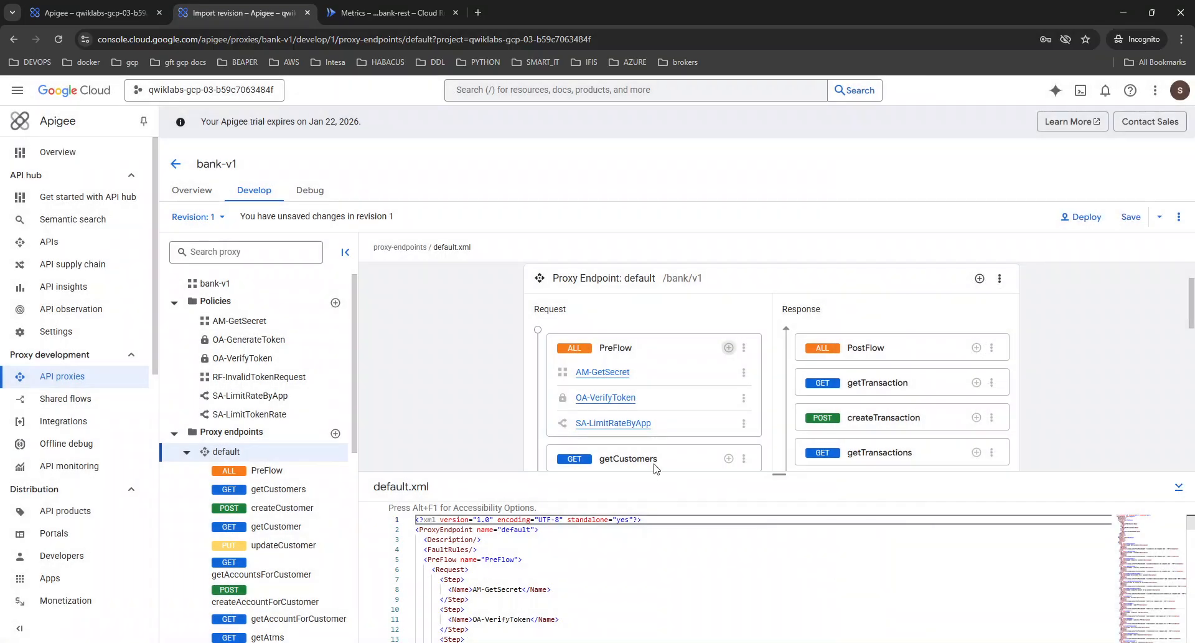
- Replace the SA-LimitRateByApp policy XML with a SpikeArrest definition using Rate 5pm, Identifier ref client_id and UseEffectiveCount true
click(638, 424)
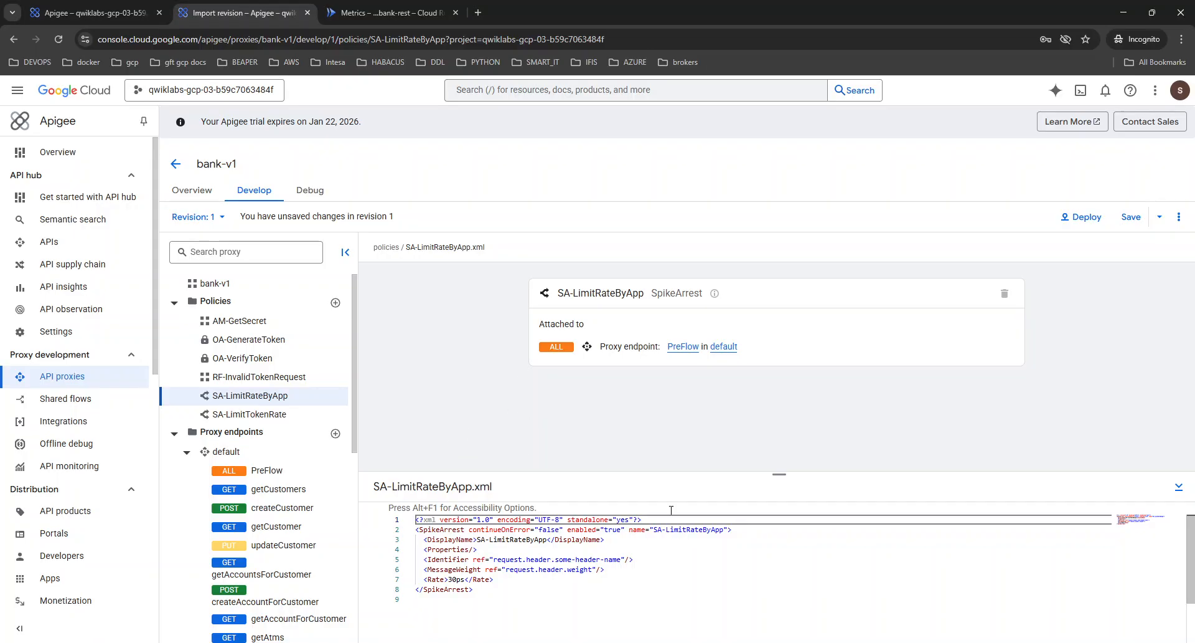
drag(675, 472, 668, 429)
click(560, 521)
key(ctrl+a)
text(<SpikeArrest name="SA-LimitRateByApp">     <Rate>5pm</Rate>     <Identifier ref="client_id" />     <UseEffectiveCount>true</UseEffectiveCount> </SpikeArrest>)
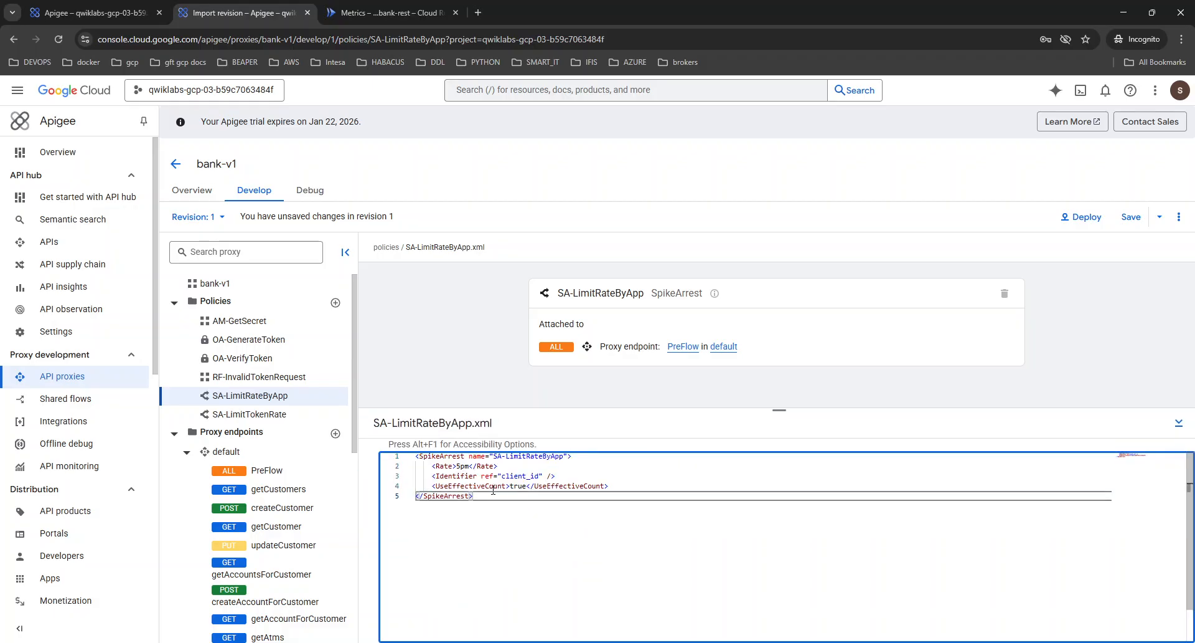
- Compare the rate, identifier and UseEffectiveCount settings of the SA-LimitTokenRate and SA-LimitRateByApp policies
click(517, 485)
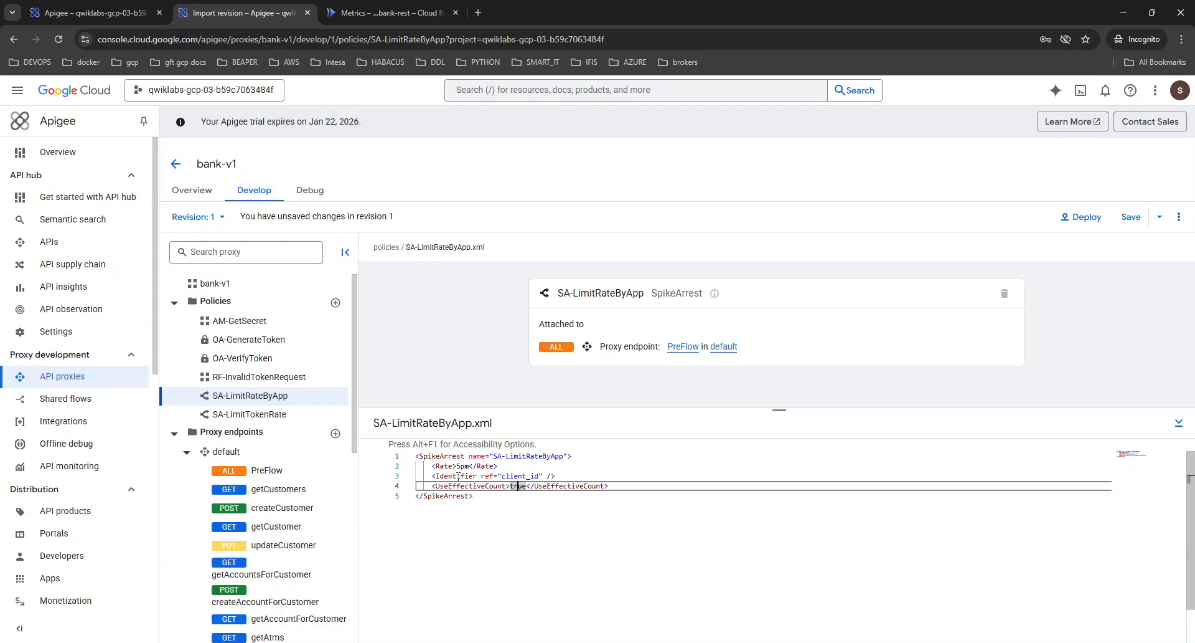
click(265, 415)
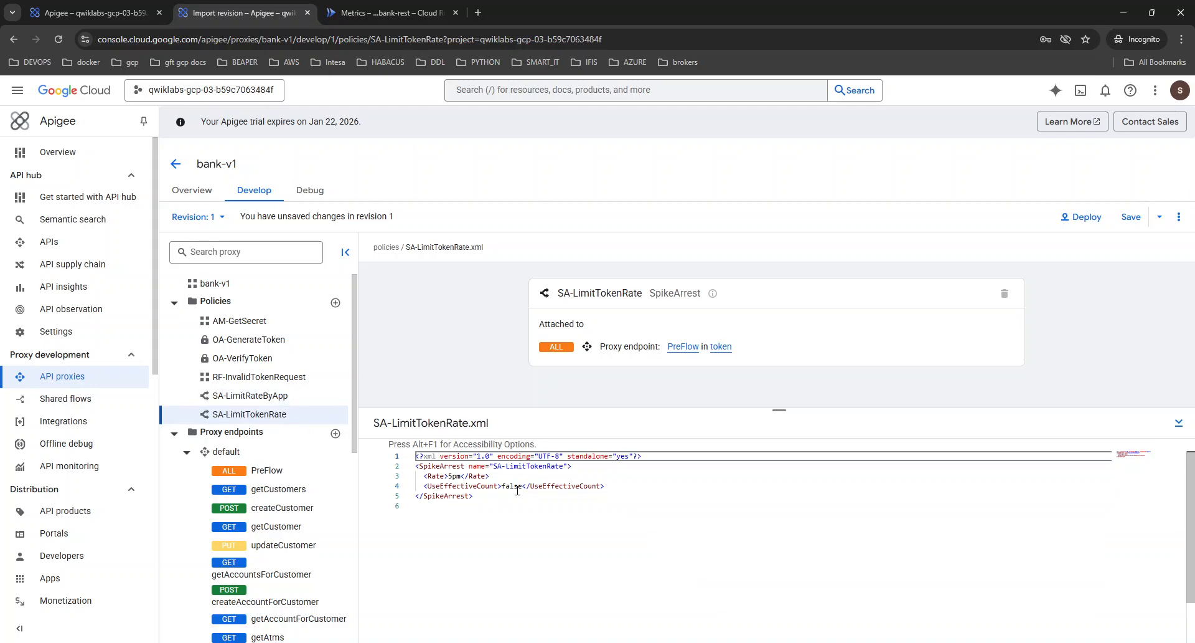
click(454, 476)
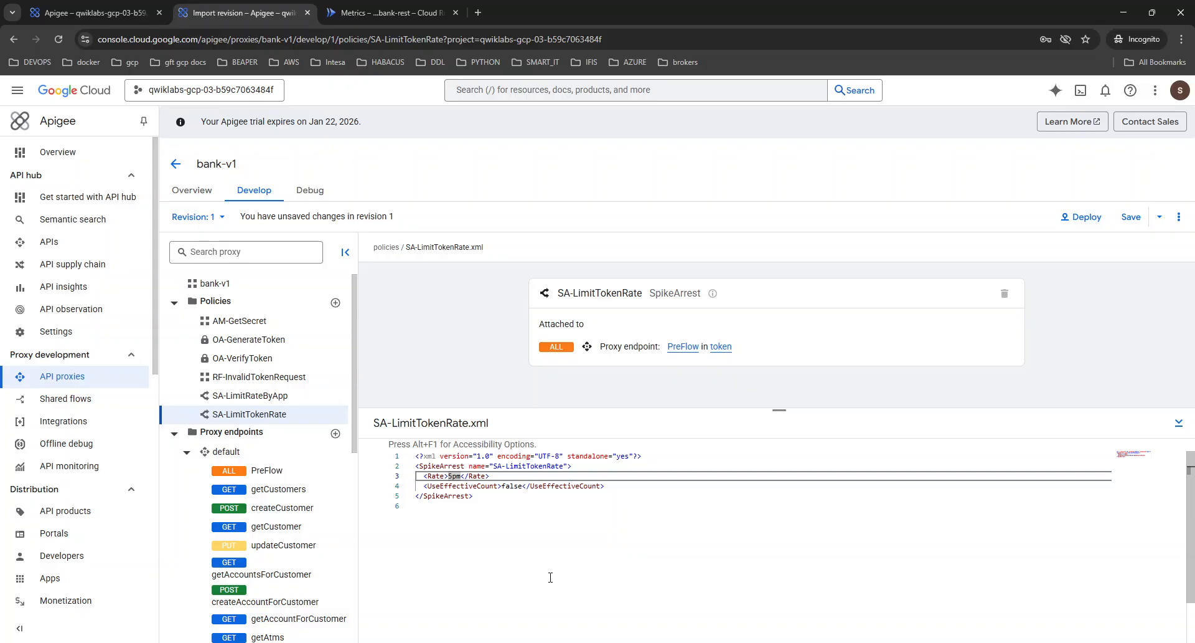
click(284, 399)
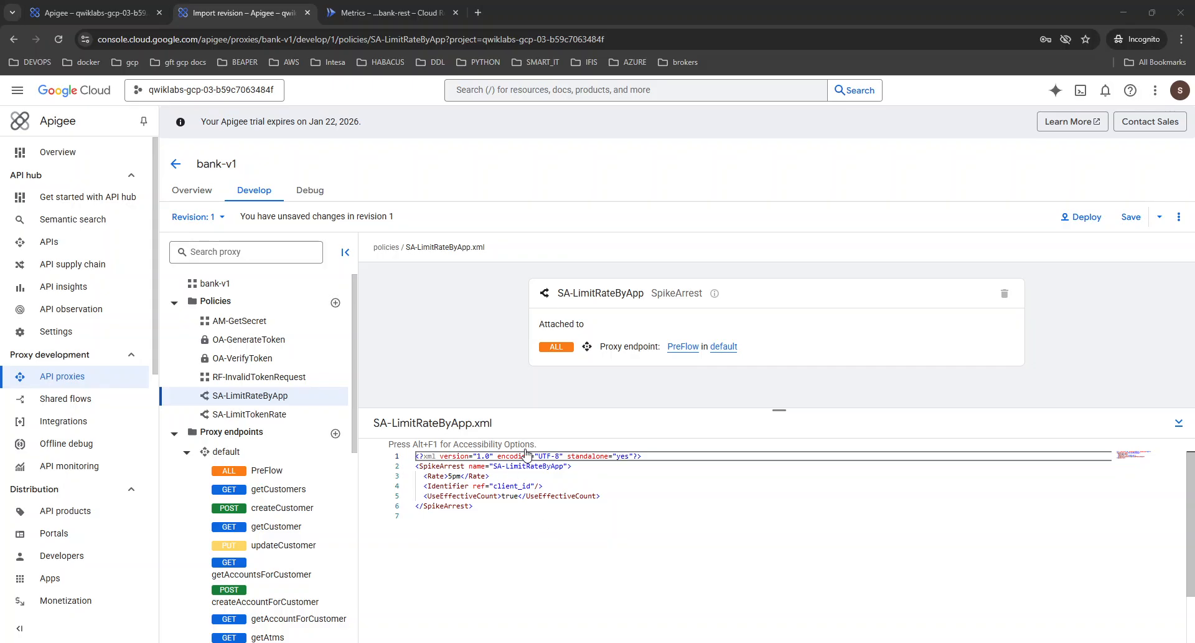
key(alt+Tab)
- Save the bank-v1 proxy changes as a new revision
click(1132, 217)
click(744, 397)
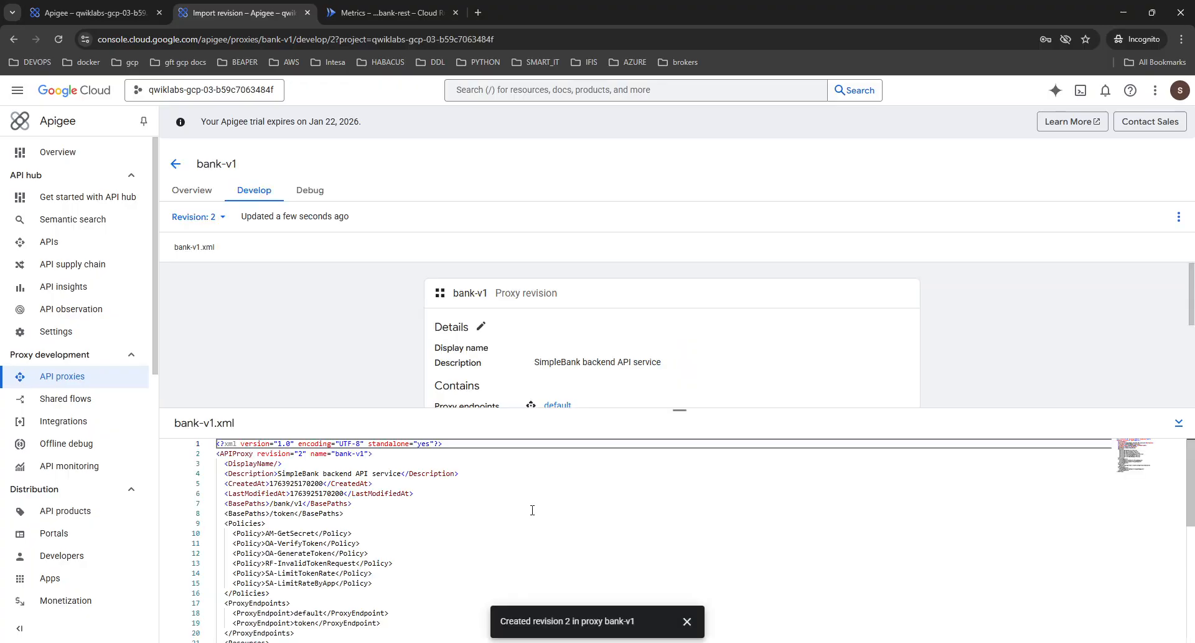
click(688, 621)
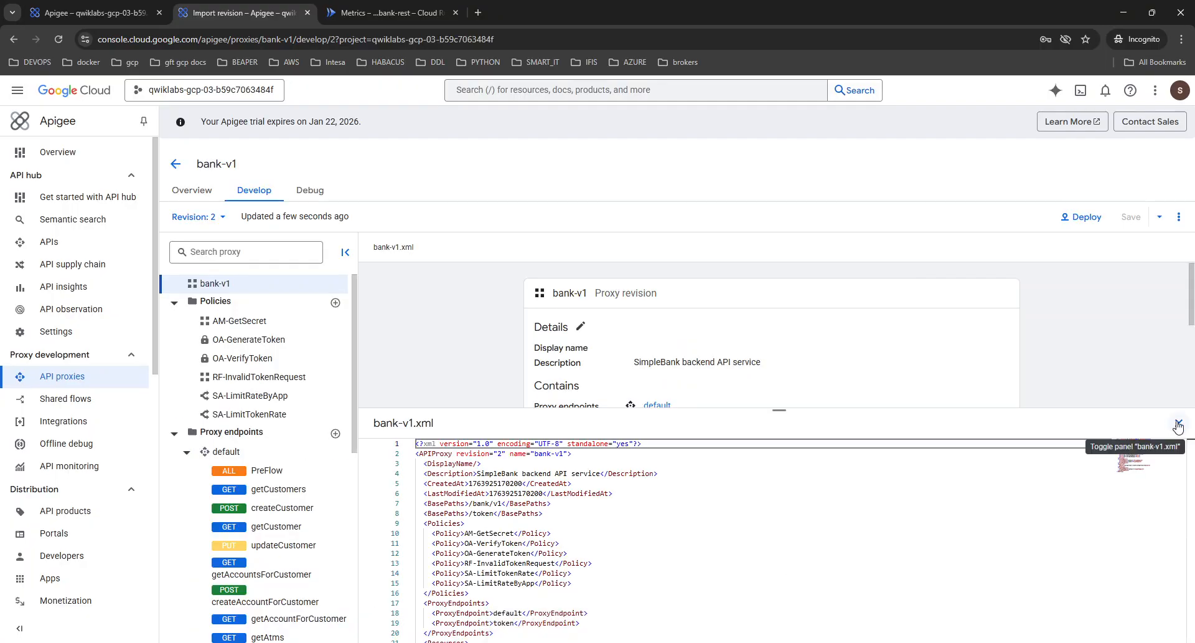
- Deploy bank-v1 revision 2 to the eval environment with the apigee-internal-access service account
click(1095, 222)
click(911, 231)
key(ctrl+v)
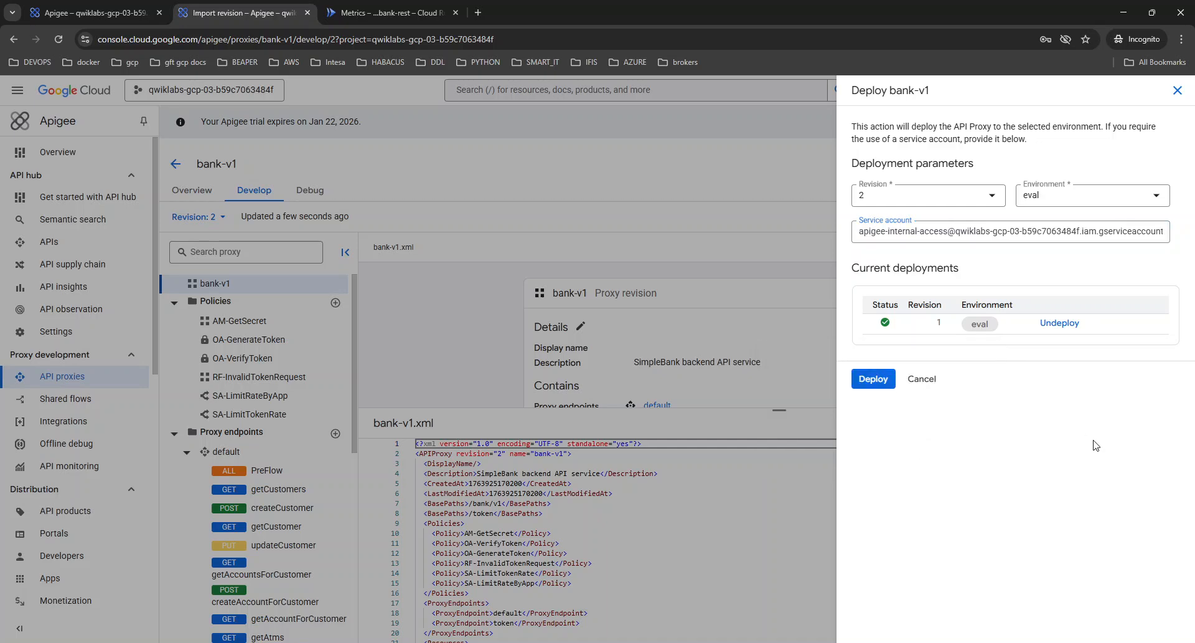
click(883, 385)
click(744, 399)
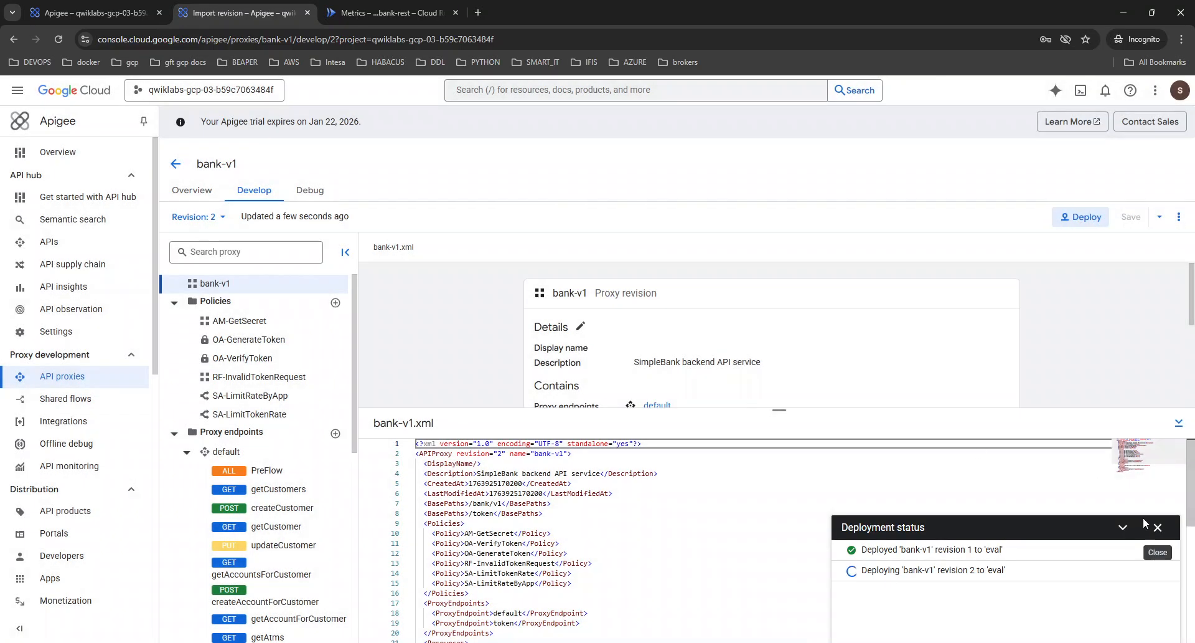
click(1129, 529)
click(1178, 422)
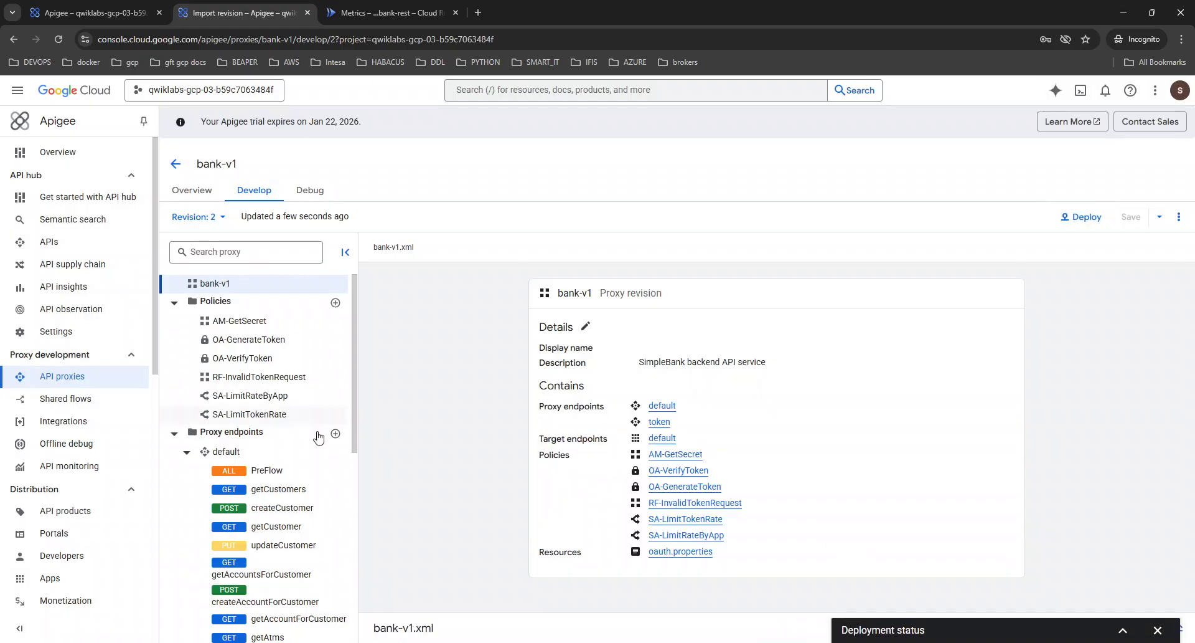
- Review the policies attached to the default and token endpoint flows and the private.secretkey variable in AM-GetSecret
click(250, 452)
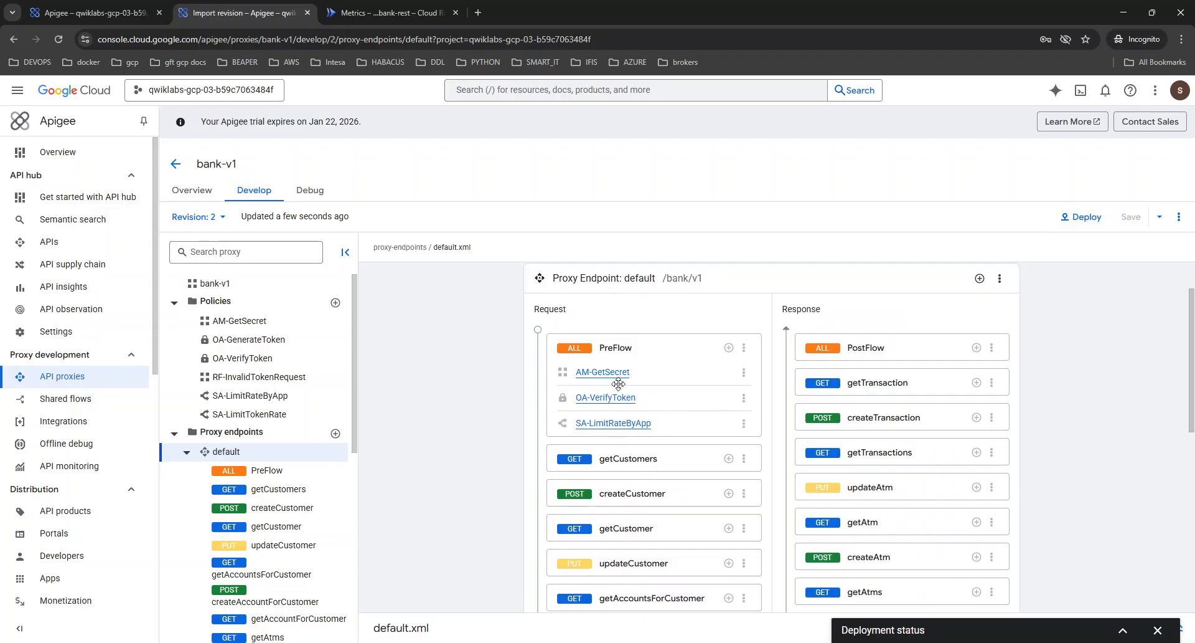
scroll(623, 417, down, 2)
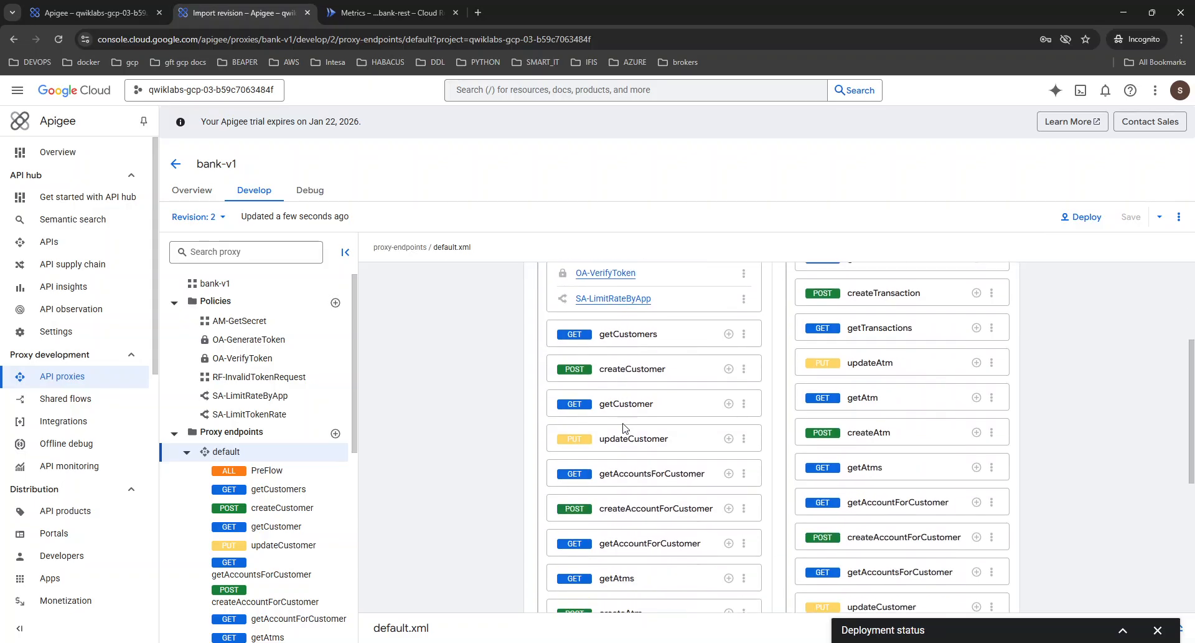
click(187, 451)
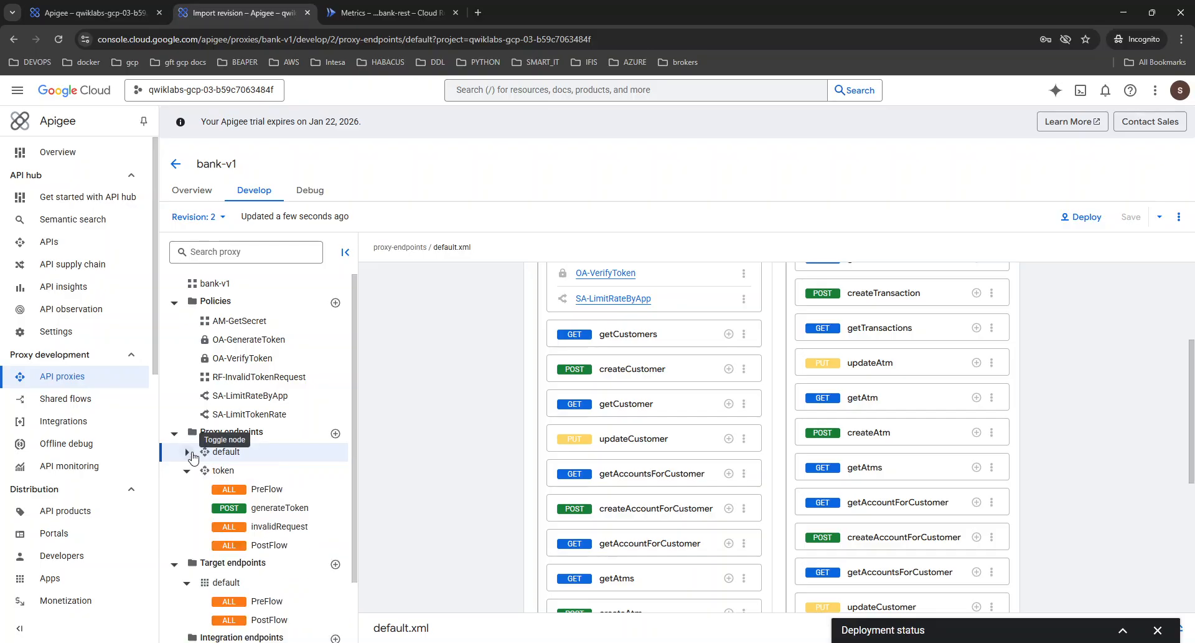
click(227, 473)
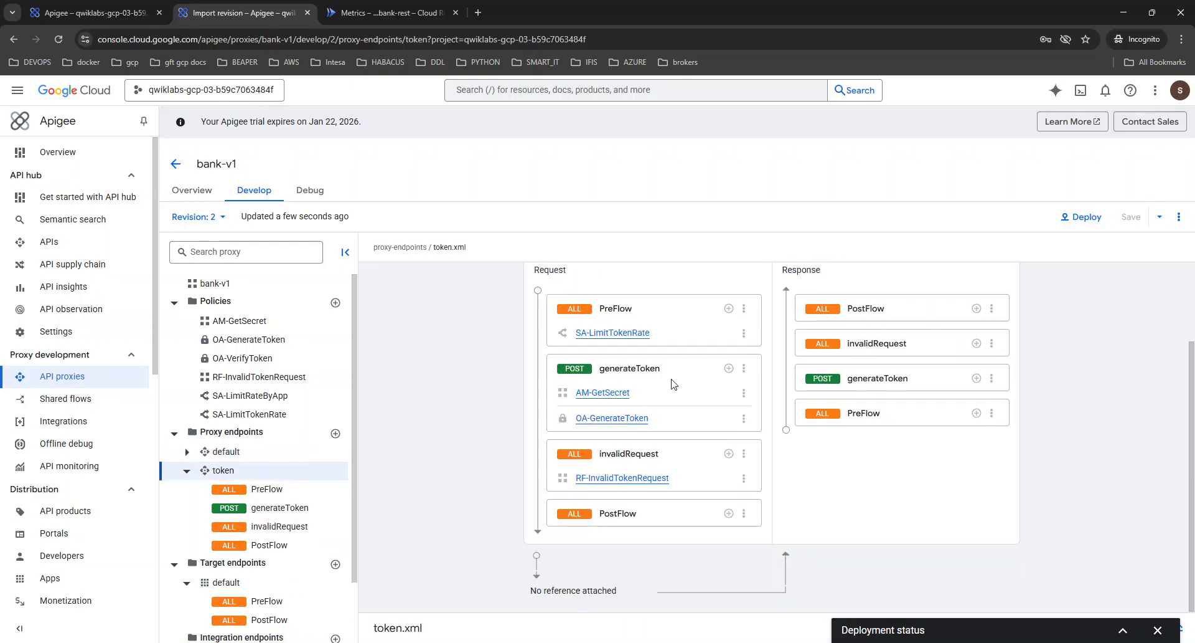
click(613, 394)
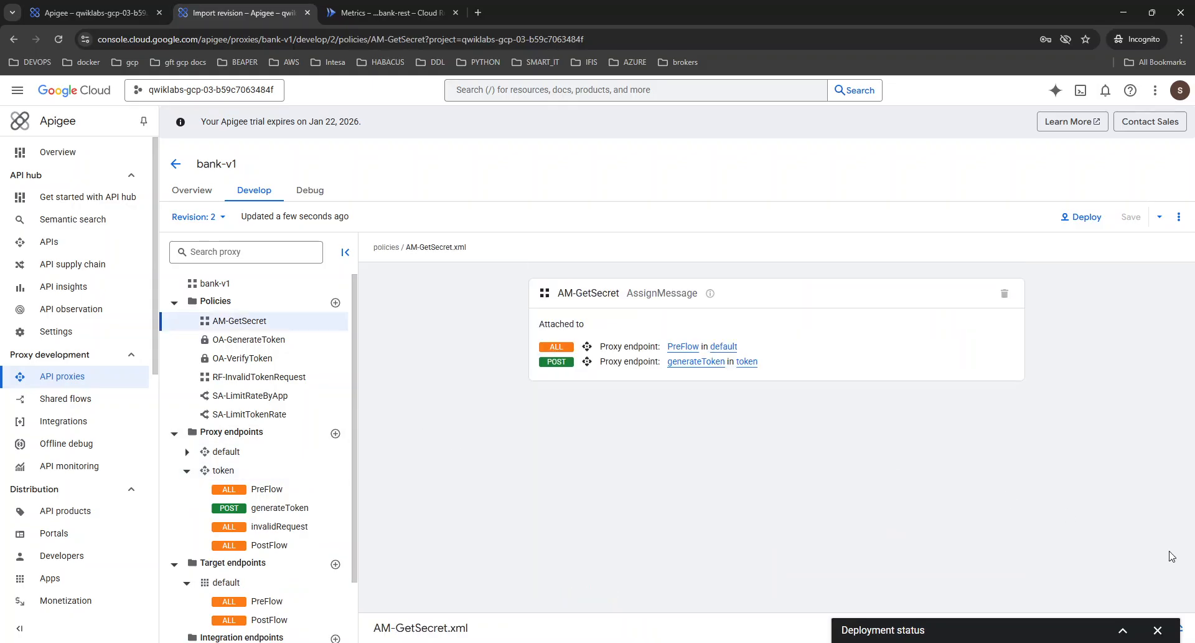
click(1182, 628)
drag(457, 517, 526, 518)
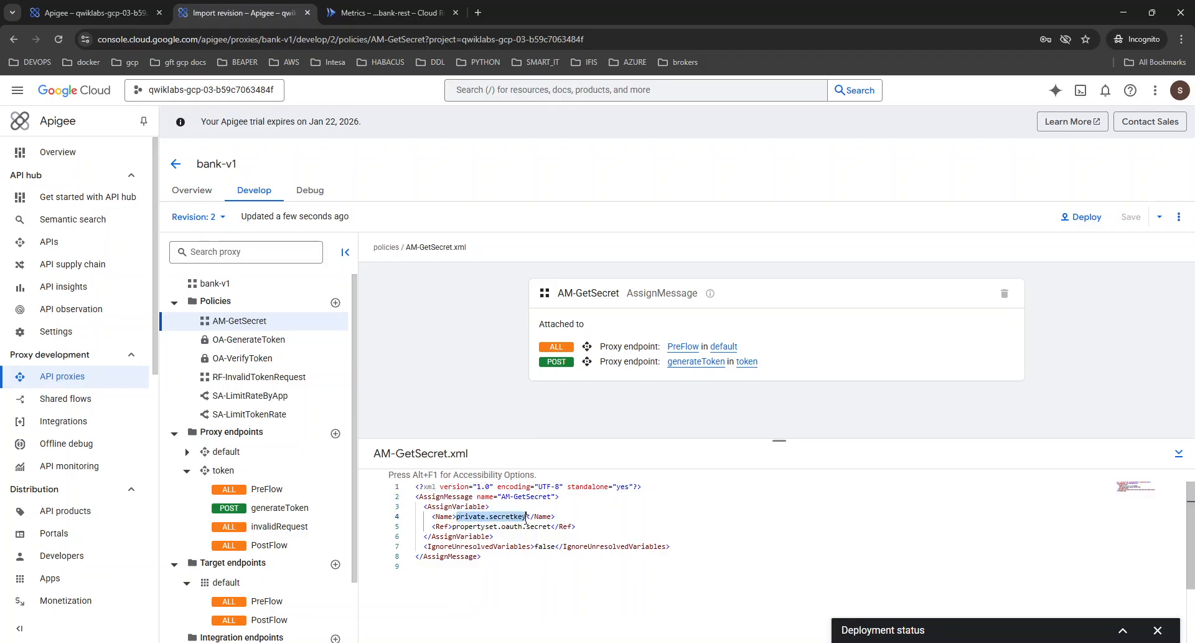
- Inspect the propertyset.oauth.secret reference in the AM-GetSecret policy and locate the proxy's property resources
click(568, 517)
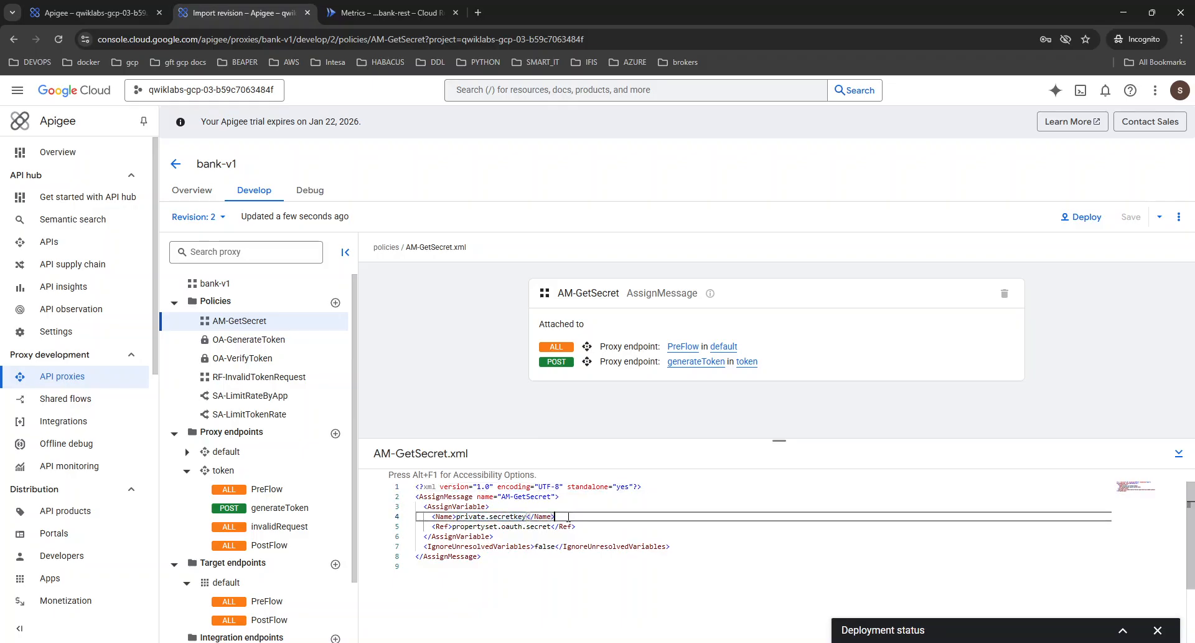
double_click(478, 526)
scroll(223, 611, down, 2)
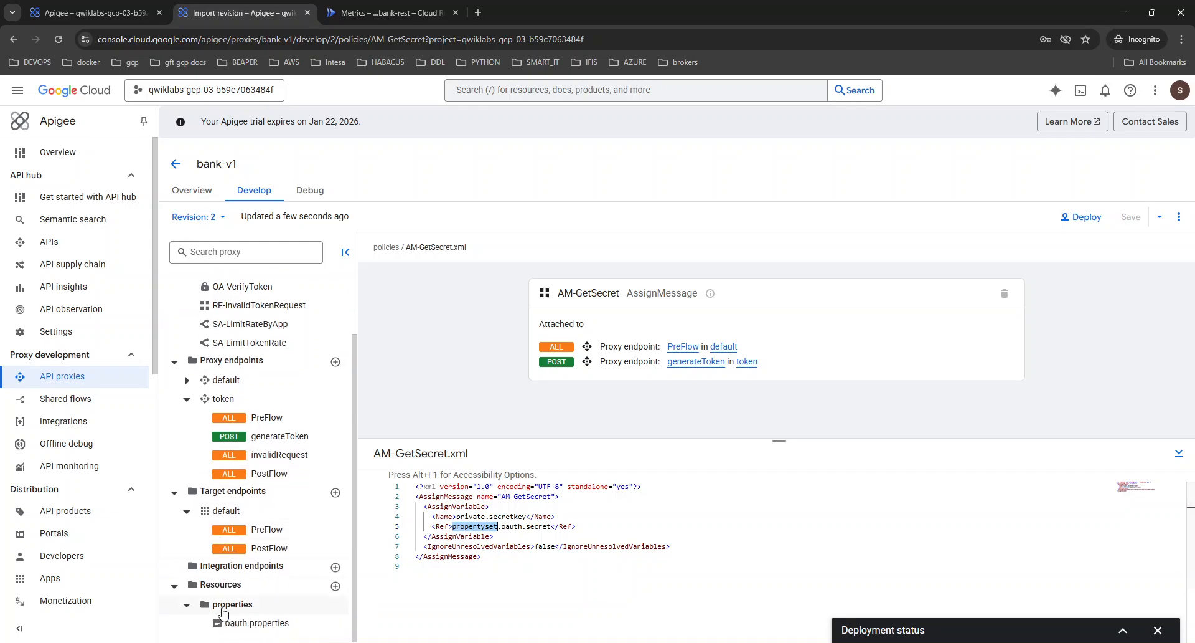
click(335, 586)
click(894, 142)
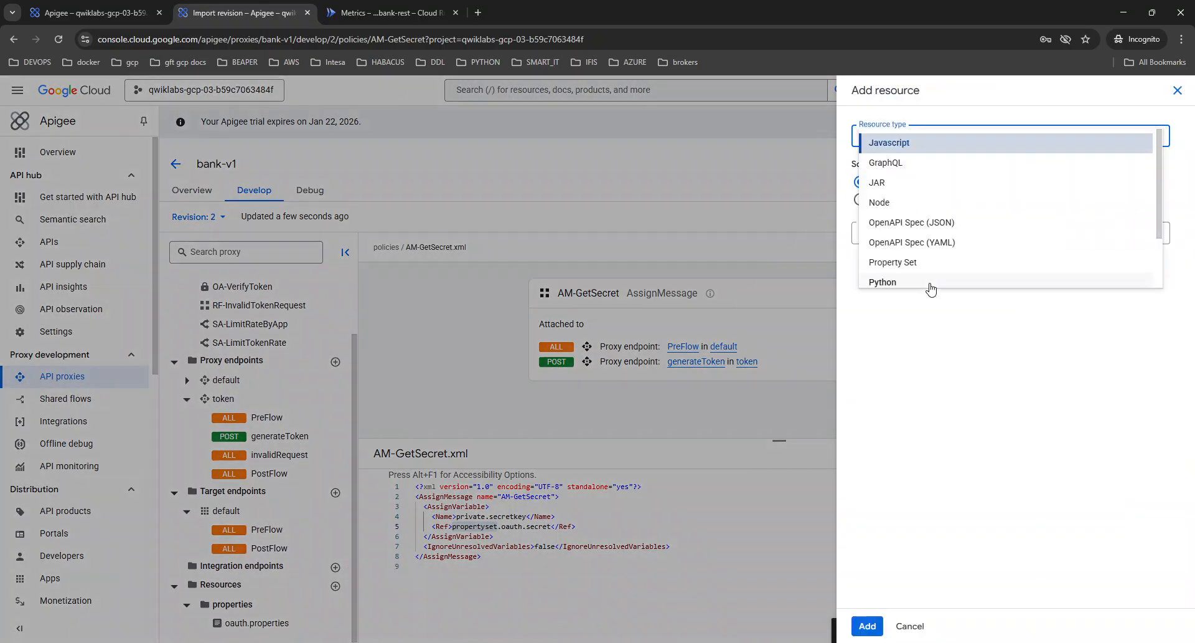
click(909, 264)
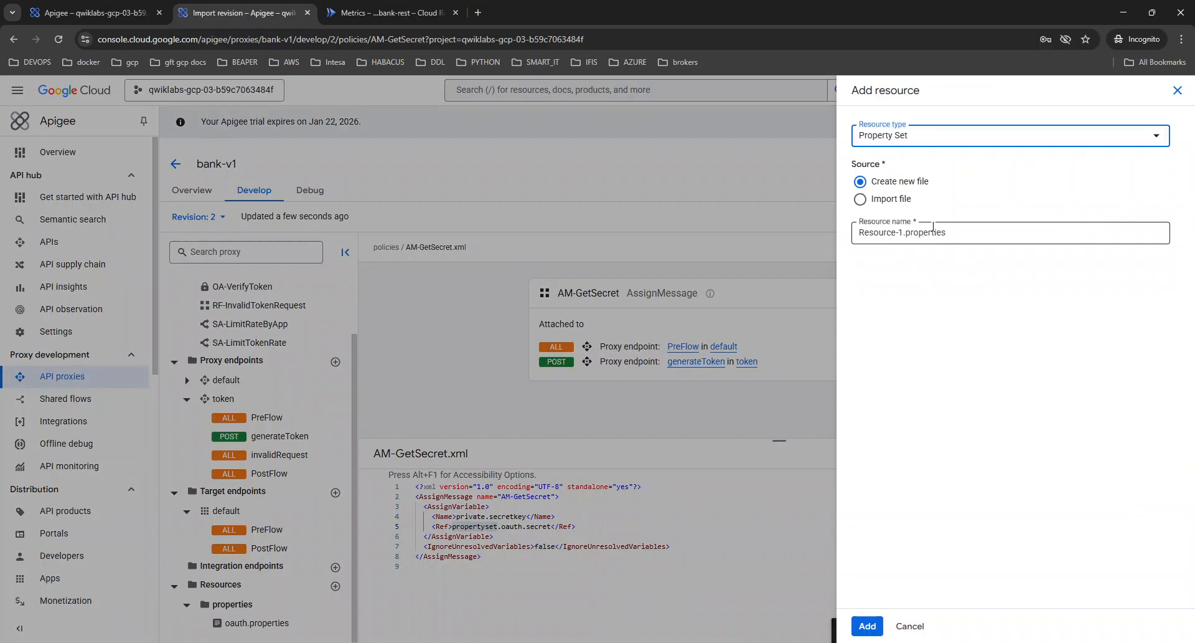
click(787, 159)
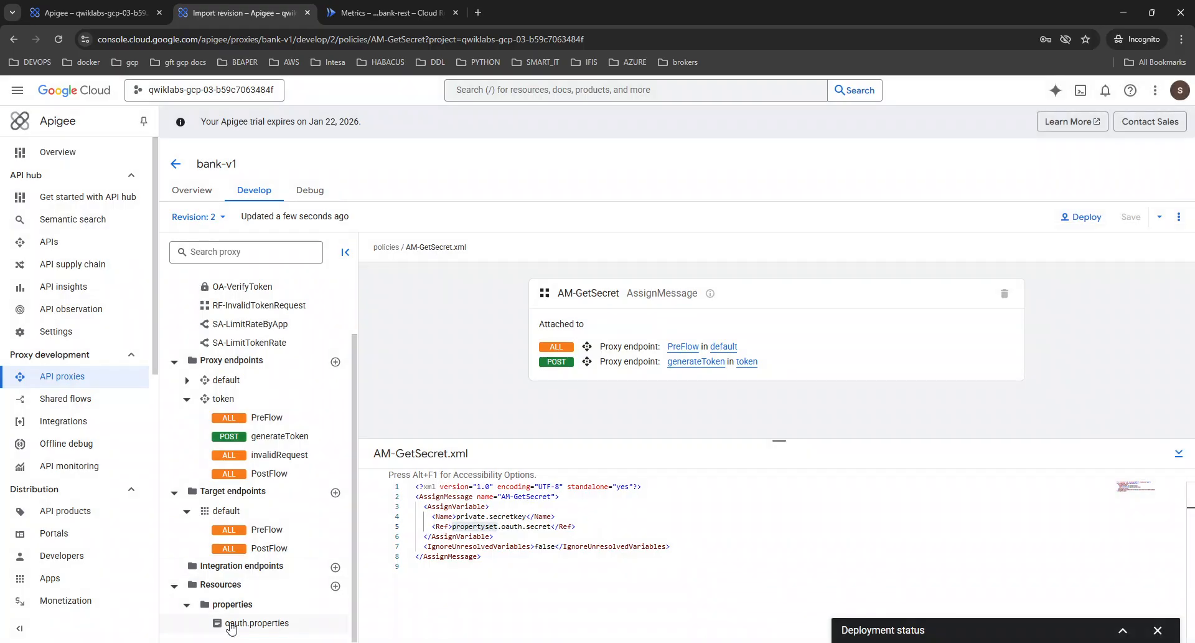
- Trace the OAuth secret from the oauth.properties resource to the AM-GetSecret policy in the token endpoint's generateToken flow
double_click(512, 526)
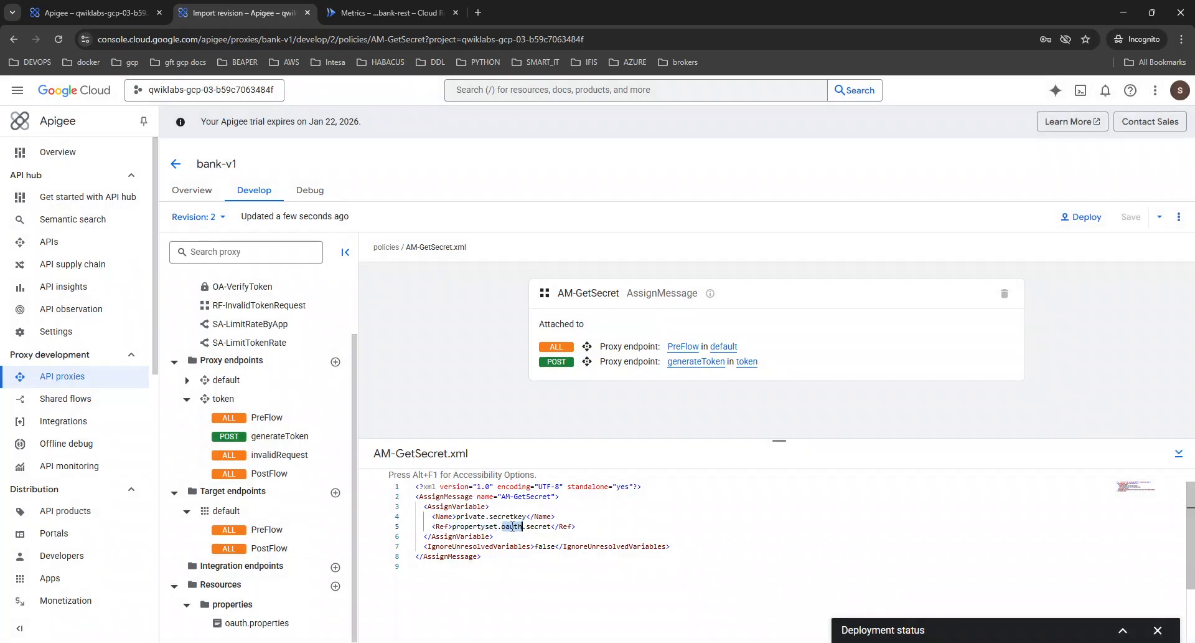
click(270, 624)
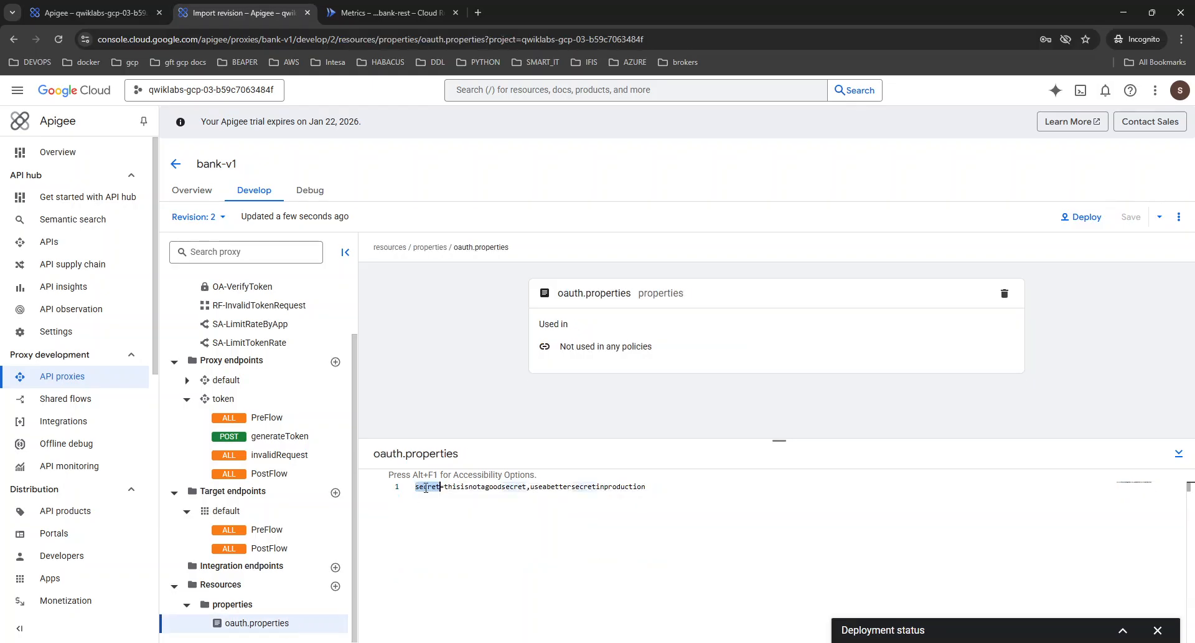
click(249, 398)
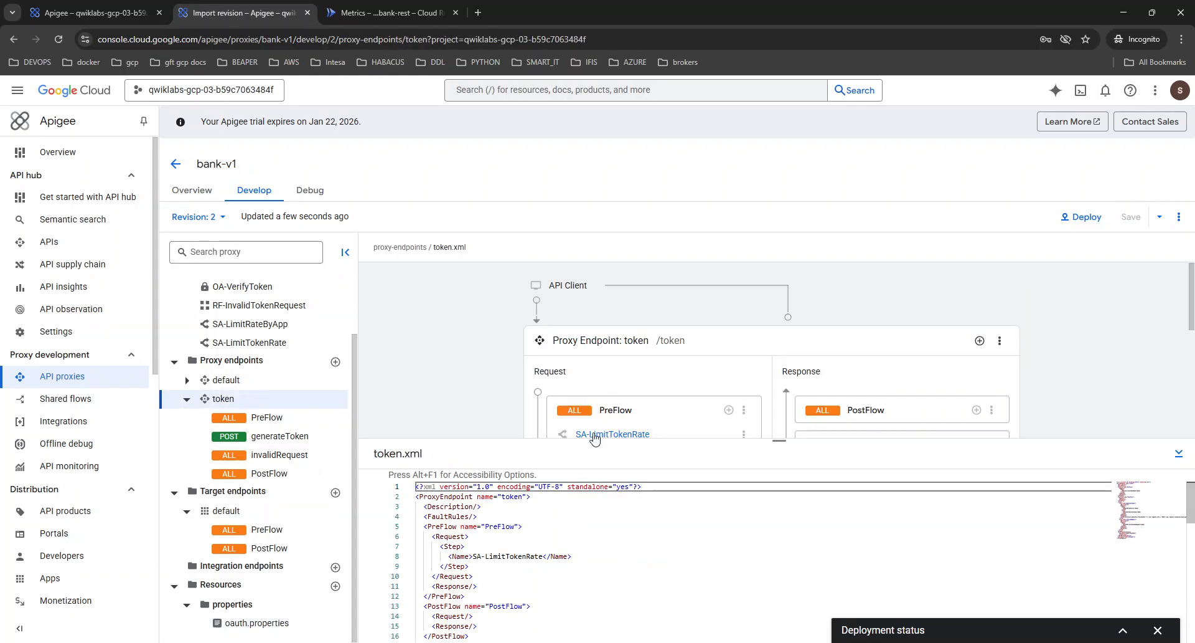
scroll(652, 381, up, 1)
scroll(652, 381, down, 3)
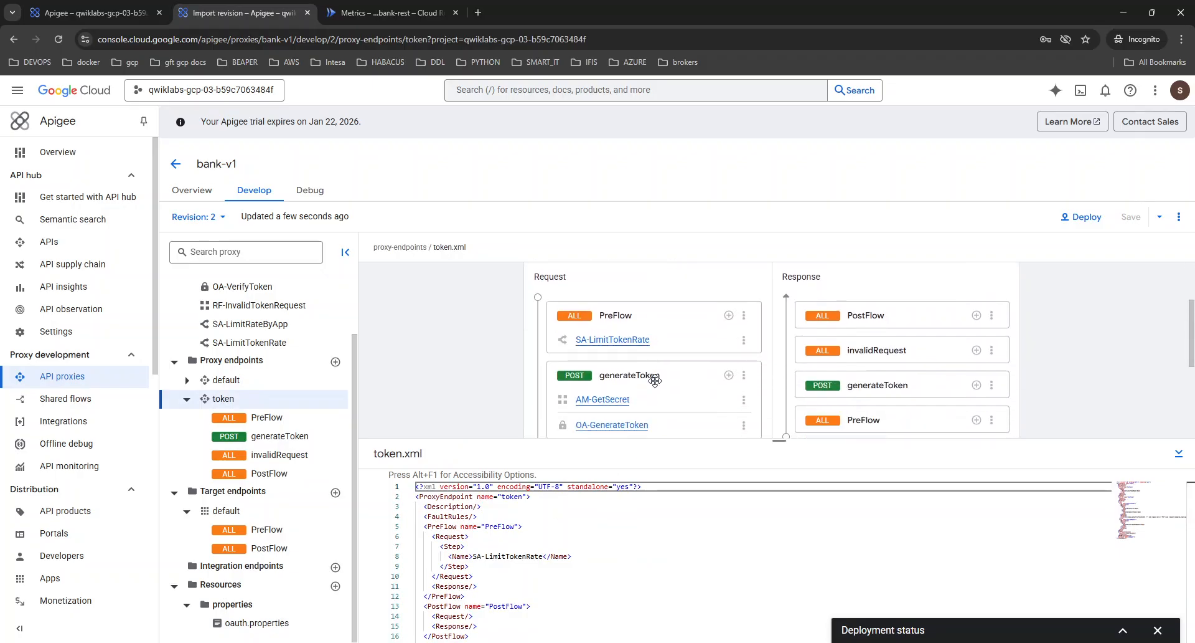
click(603, 307)
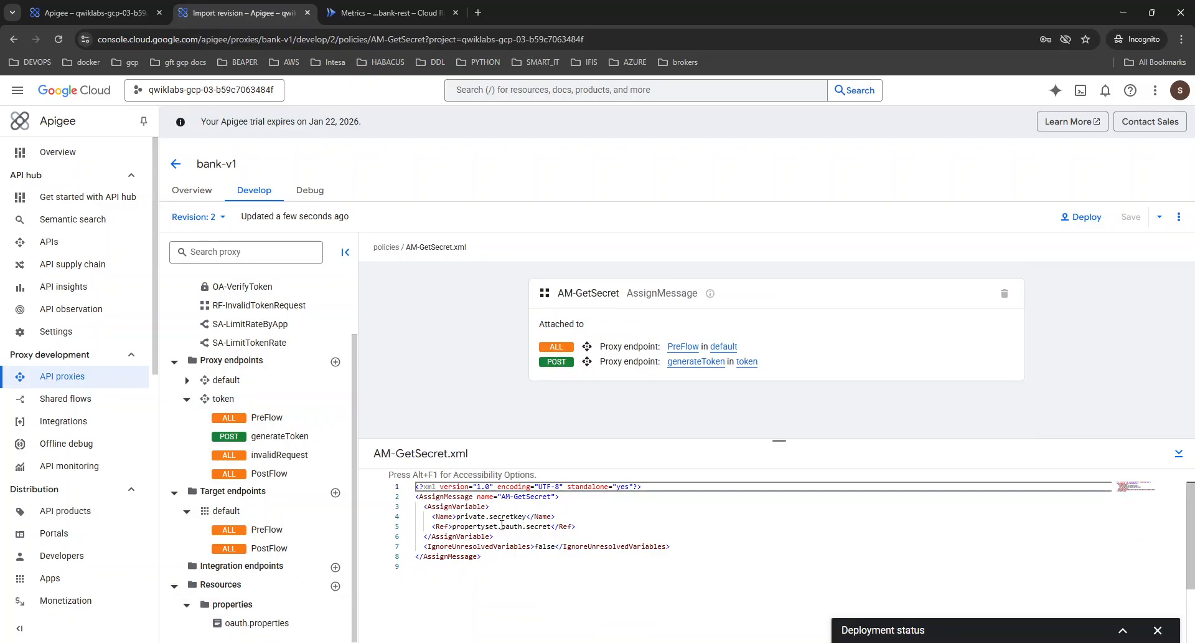
drag(526, 516, 456, 516)
- Examine the operation, secret key reference and supported grant types of the OA-GenerateToken policy in the token endpoint
click(264, 400)
scroll(721, 380, down, 2)
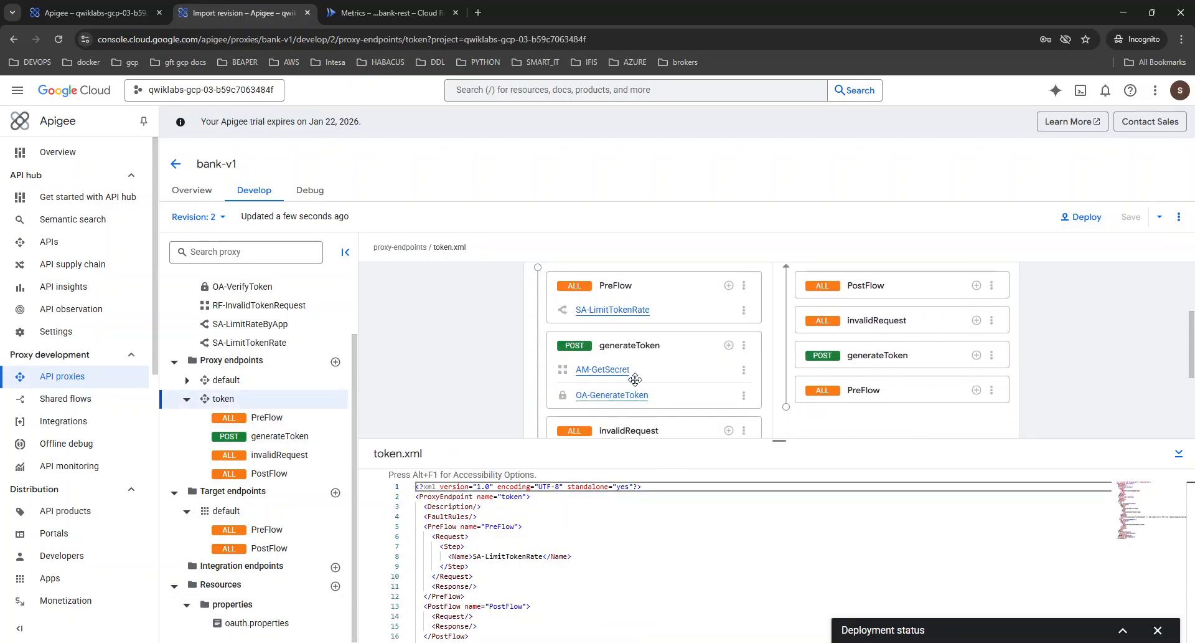
click(642, 401)
drag(661, 440, 664, 370)
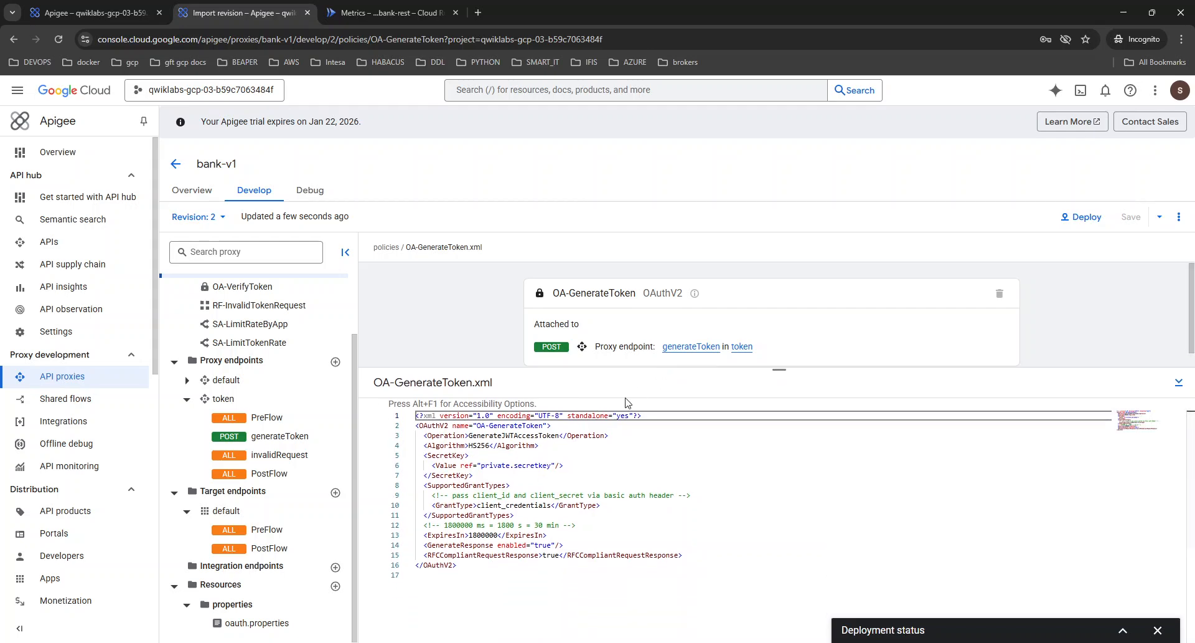
double_click(513, 435)
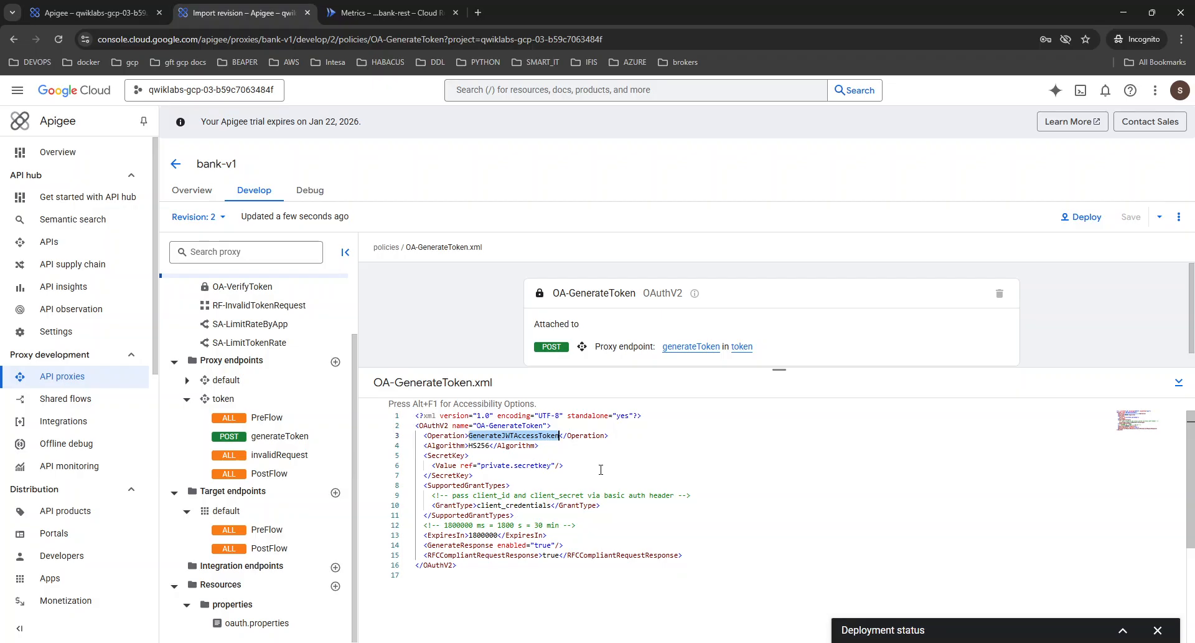
drag(424, 454, 473, 474)
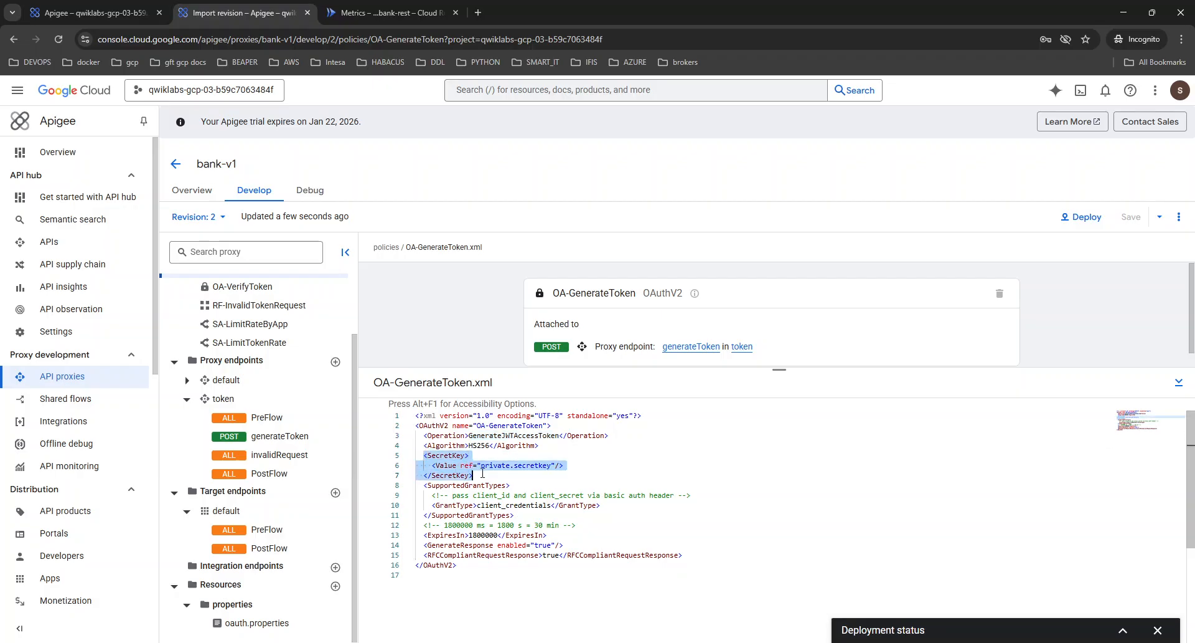
double_click(502, 505)
drag(468, 566, 400, 424)
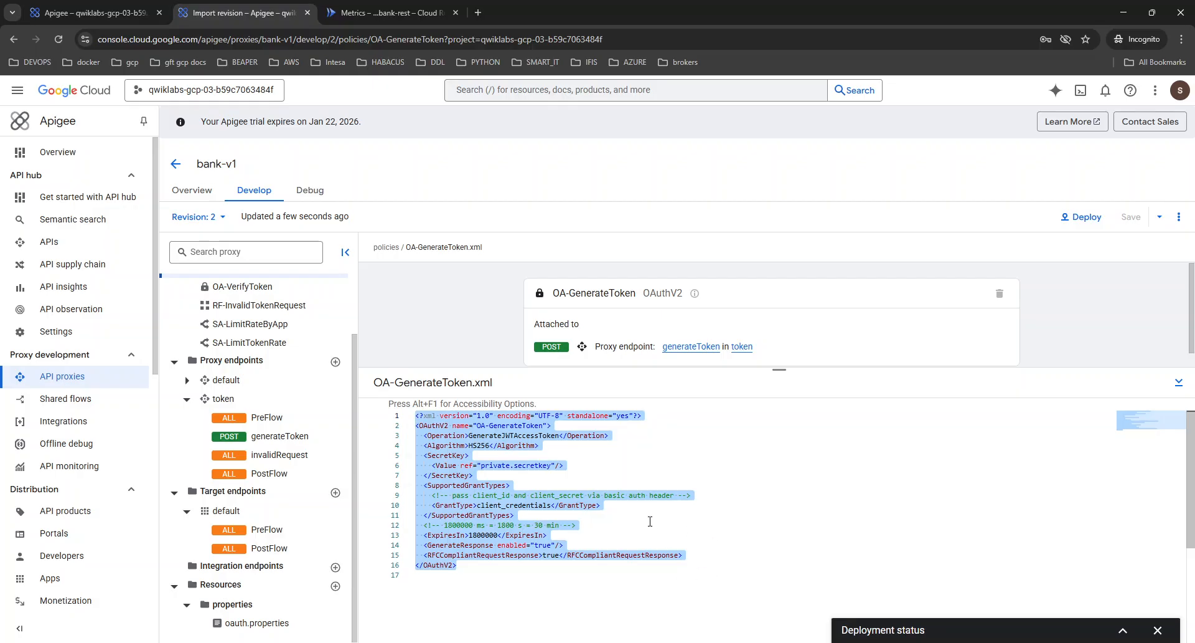
double_click(485, 489)
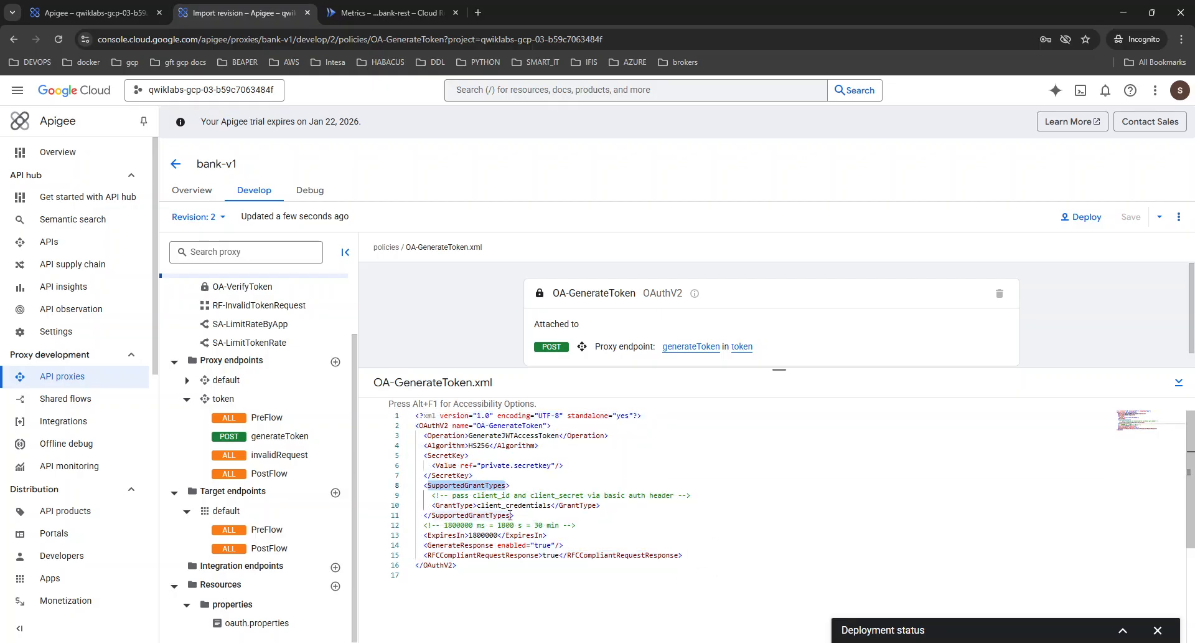
- Review the default endpoint's PreFlow policies and the property set reference in its AM-GetSecret policy
click(242, 382)
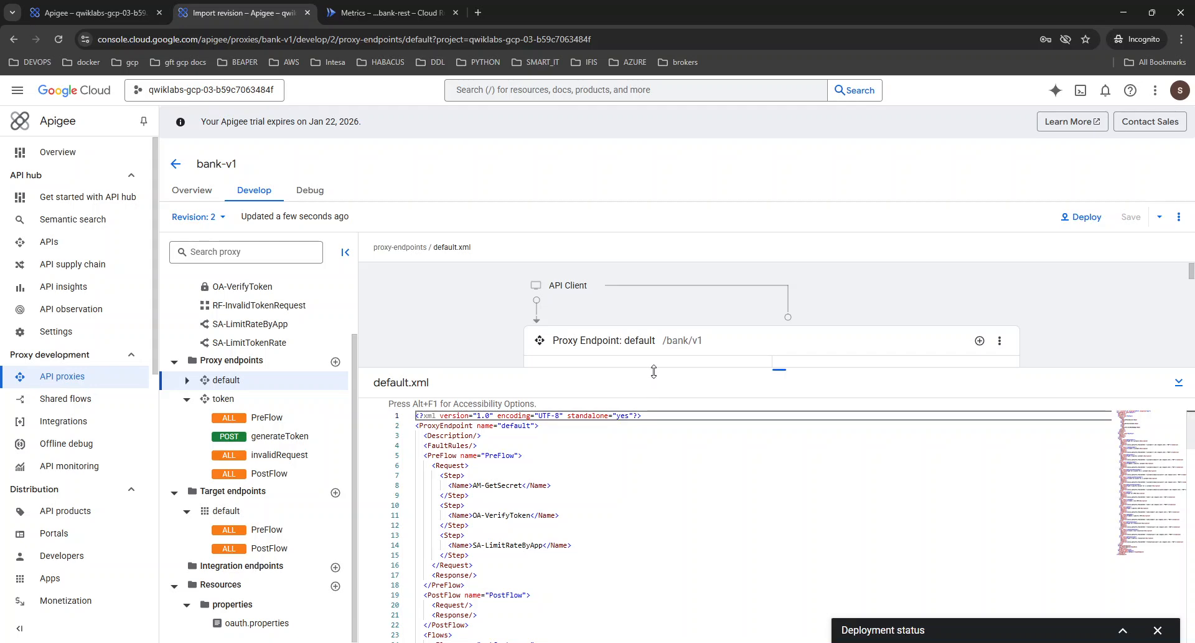
drag(656, 369, 655, 466)
scroll(598, 374, down, 3)
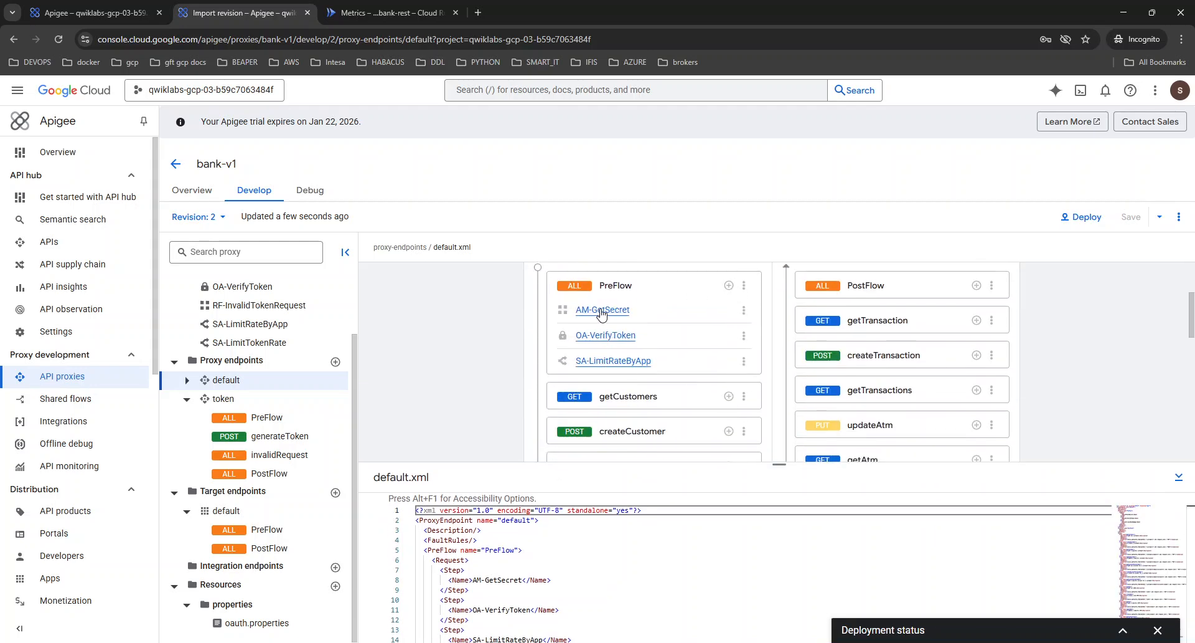
click(603, 314)
drag(450, 549, 534, 550)
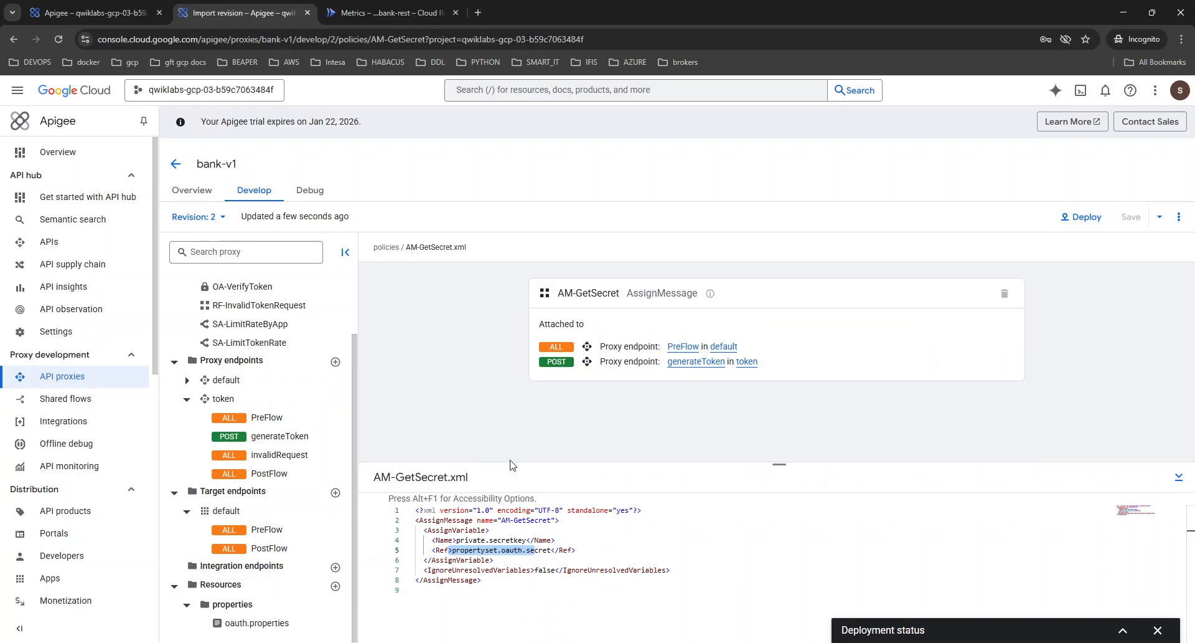
- Examine the operation, secret key reference and algorithm of the OA-VerifyToken policy in the default endpoint's PreFlow
click(260, 384)
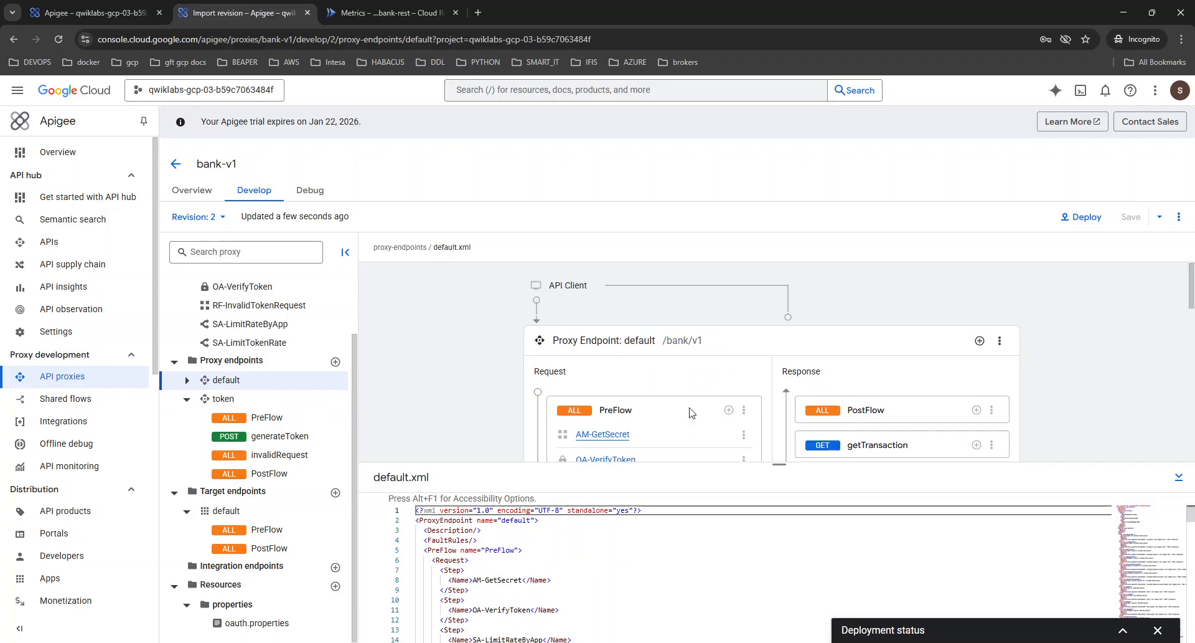
click(617, 399)
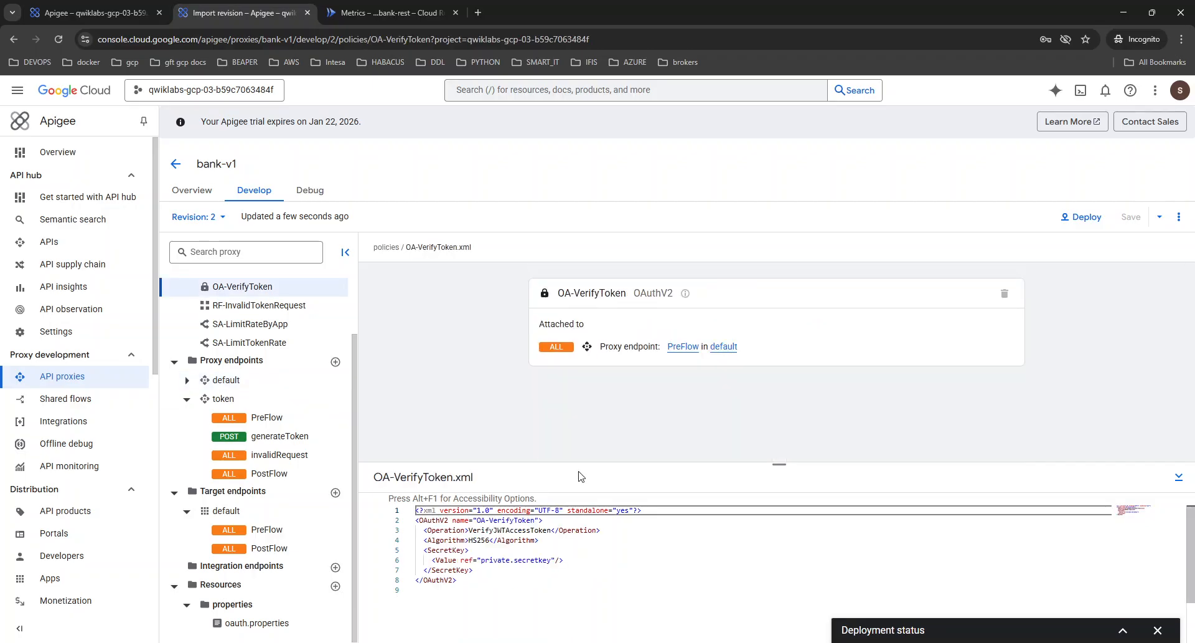
drag(581, 464, 582, 415)
double_click(491, 481)
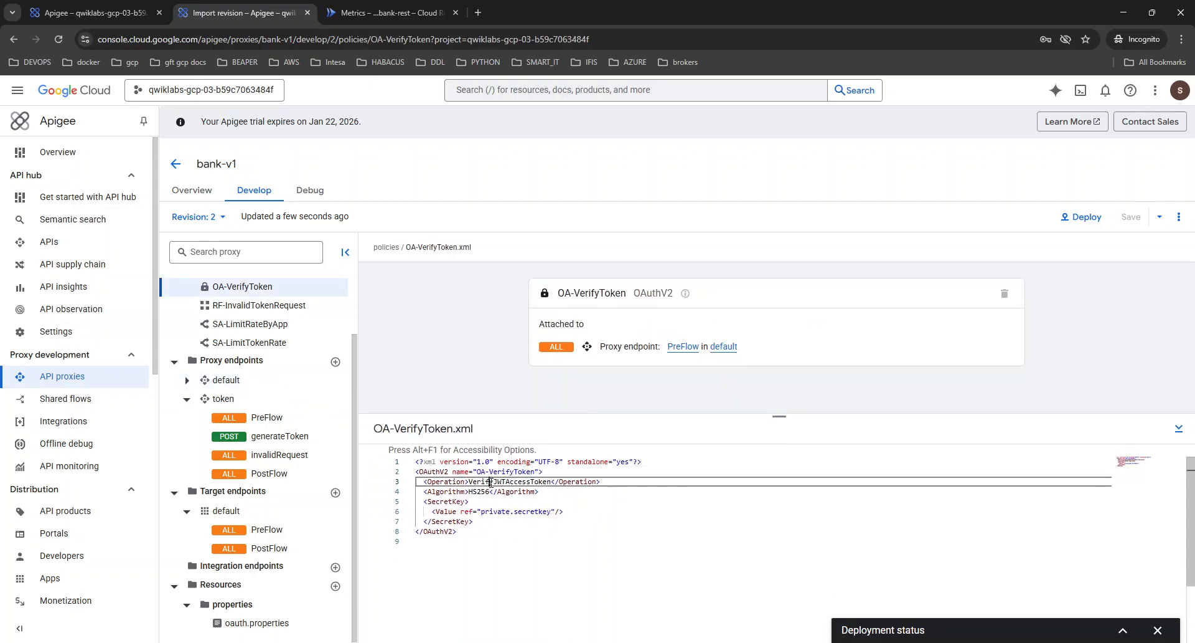
double_click(455, 481)
double_click(454, 501)
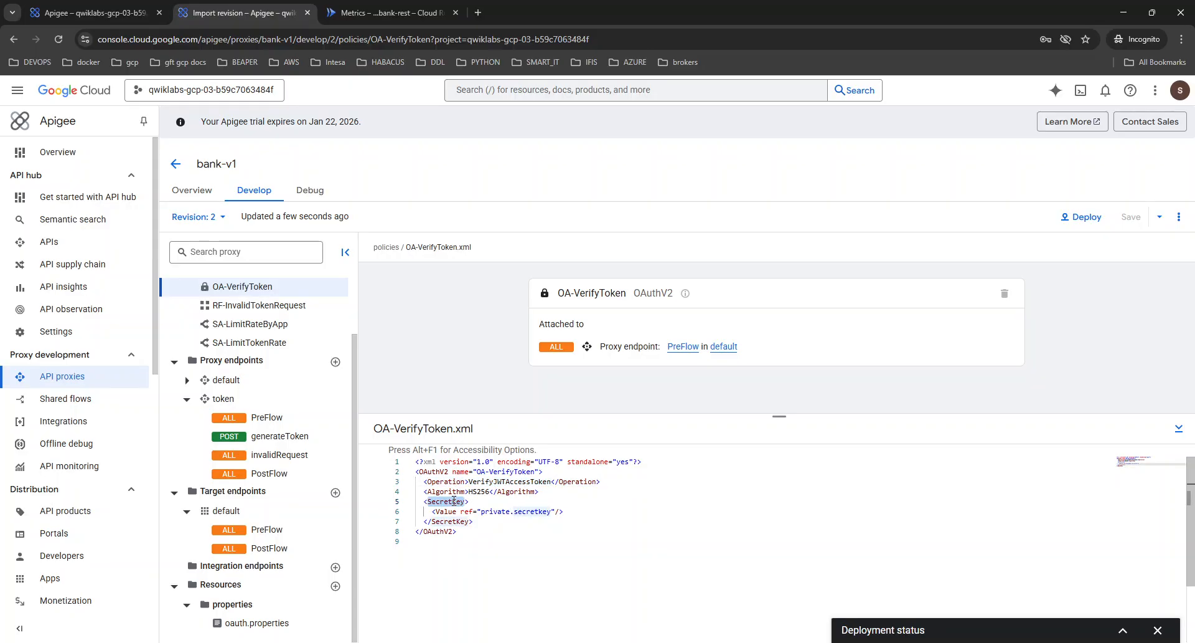
drag(490, 523, 406, 501)
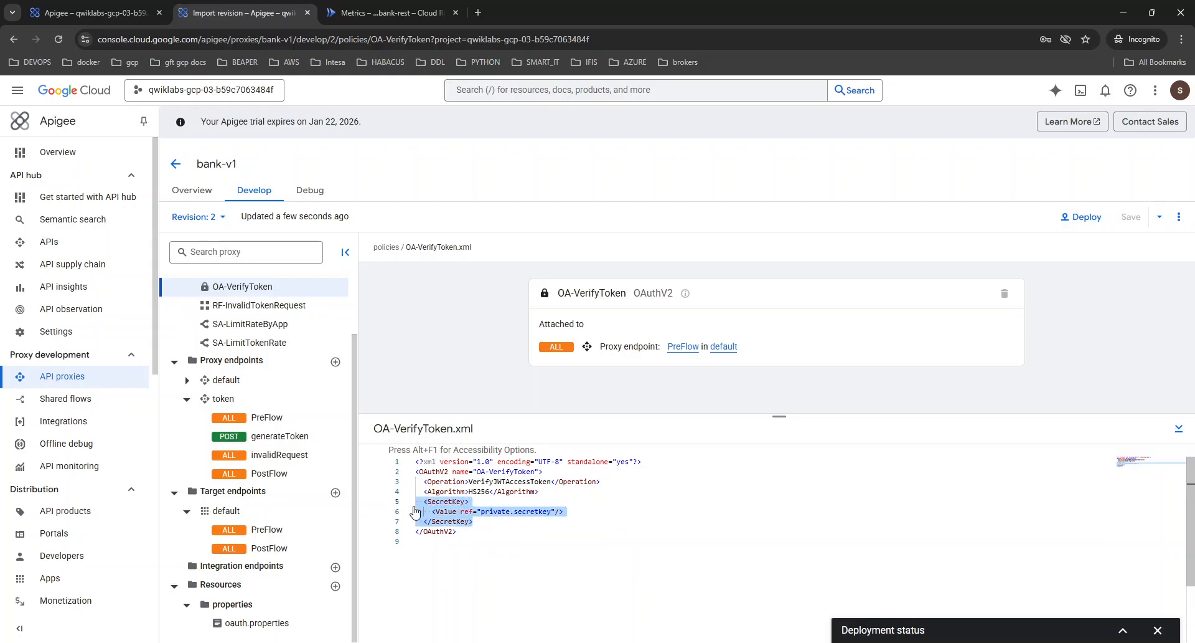
double_click(480, 492)
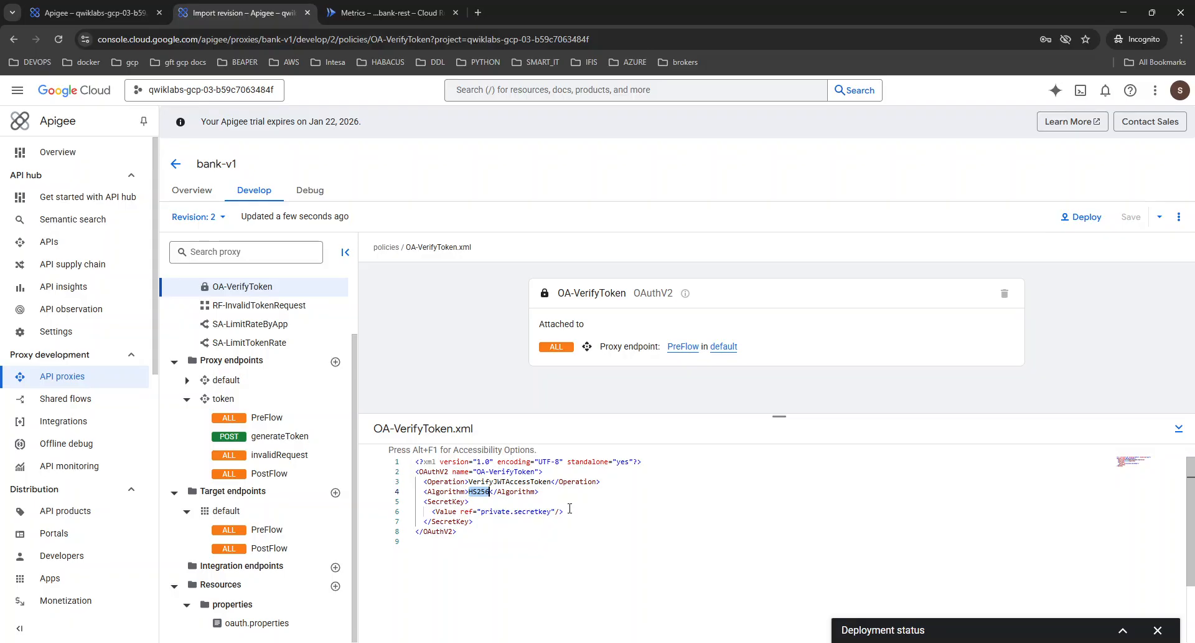
- Review the generateToken and invalidRequest flows of the token endpoint and check the proxy's deployment status
key(ctrl+shift+Tab)
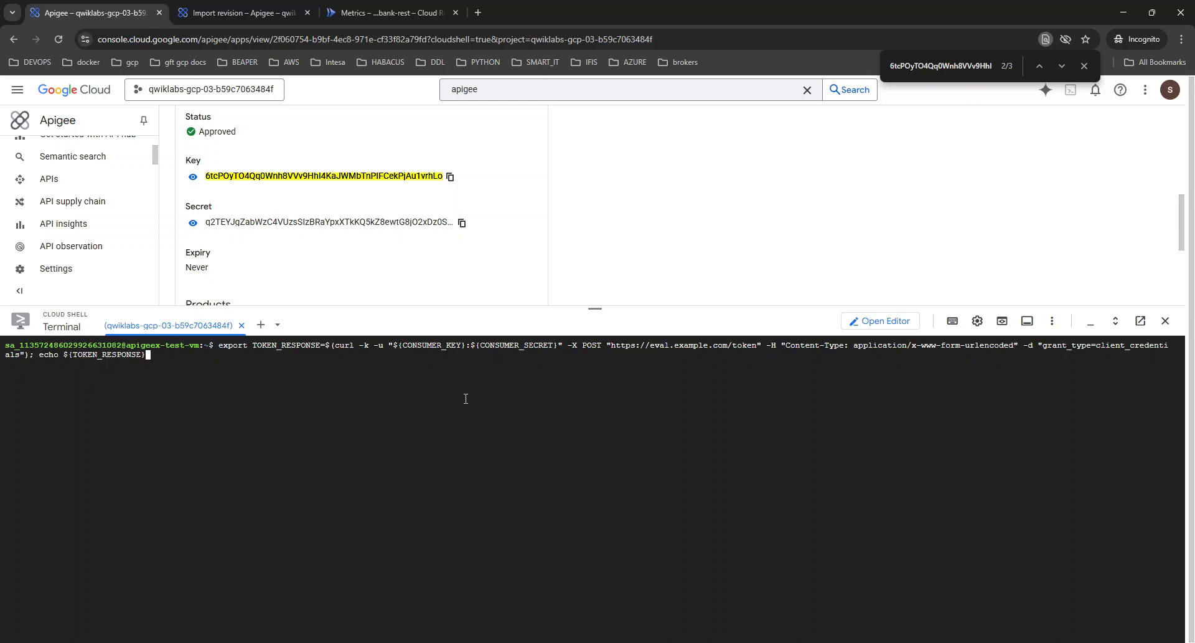
click(252, 7)
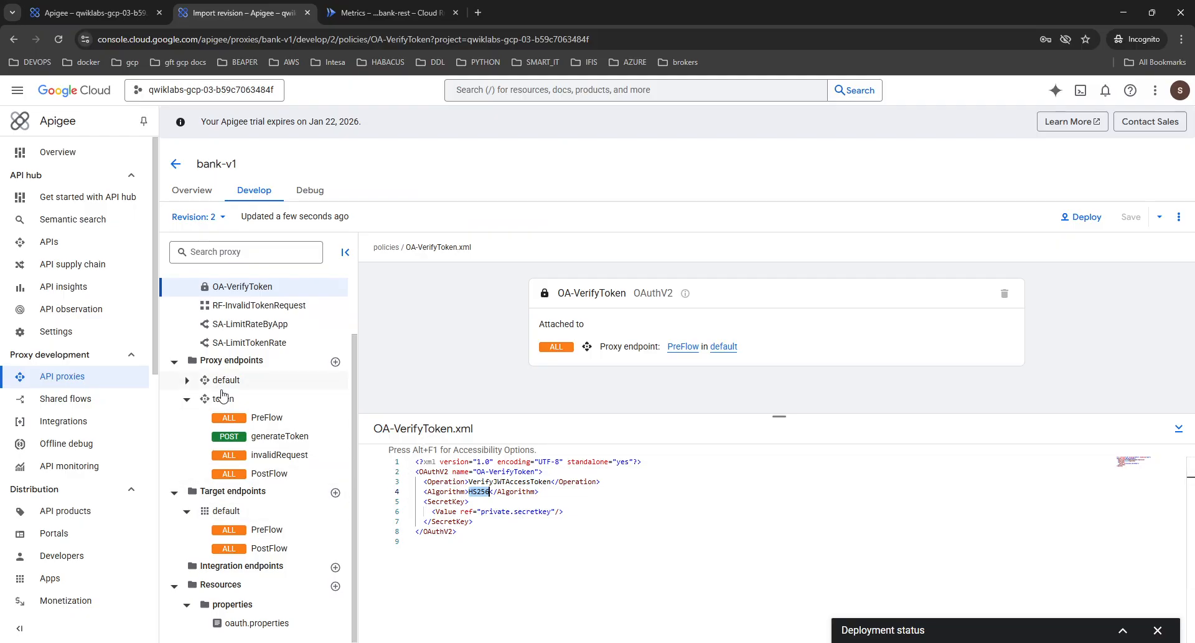
click(277, 438)
scroll(654, 373, down, 3)
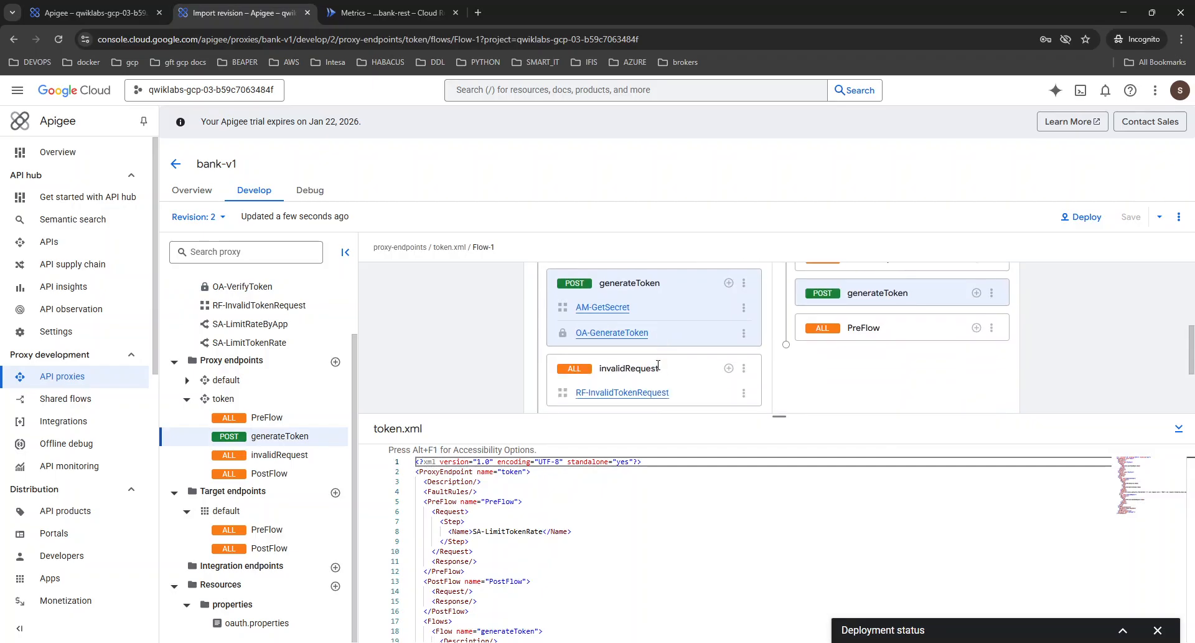
scroll(637, 374, down, 3)
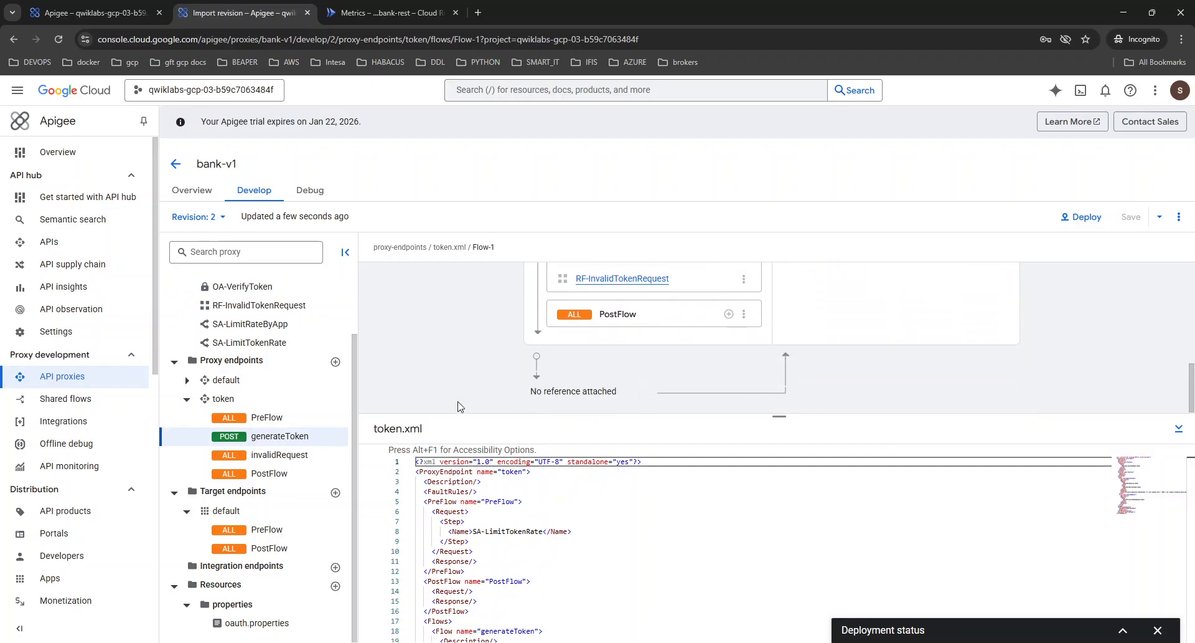
scroll(282, 403, up, 1)
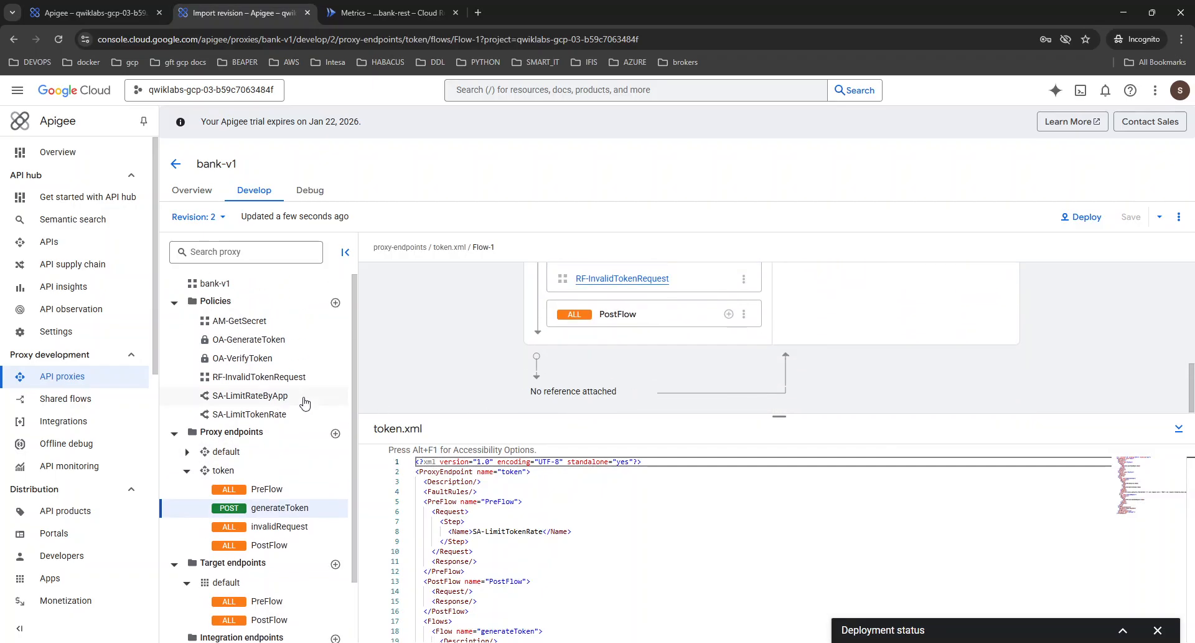
click(1123, 629)
click(1123, 526)
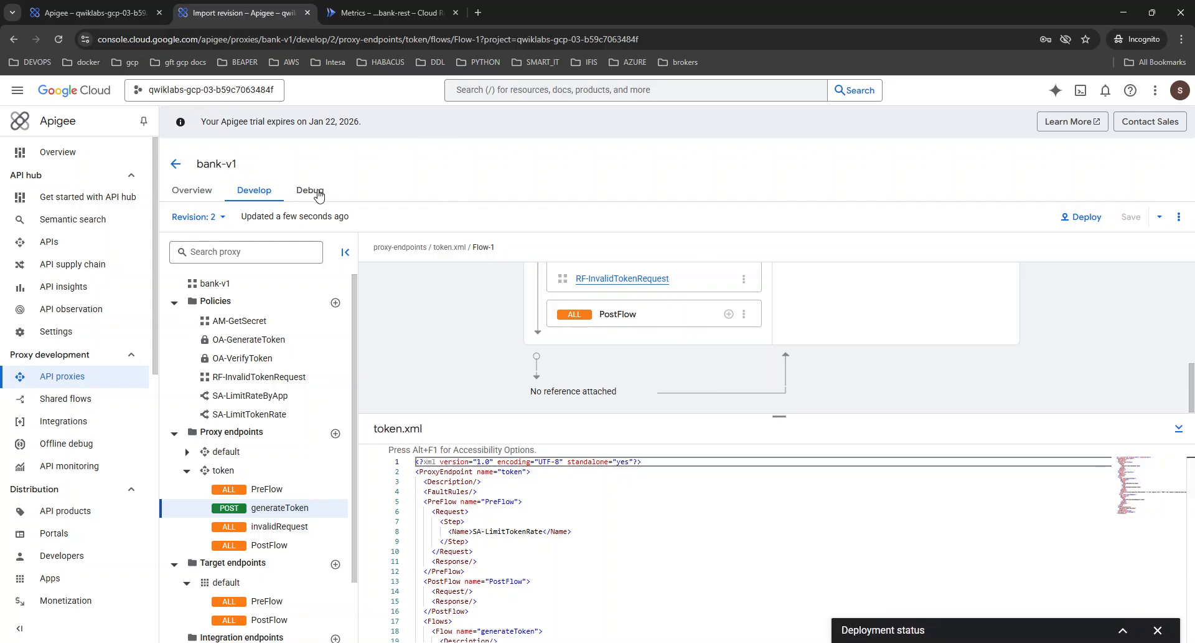
- Start a debug session for bank-v1 revision 2 in the eval environment with no transaction filter
click(309, 190)
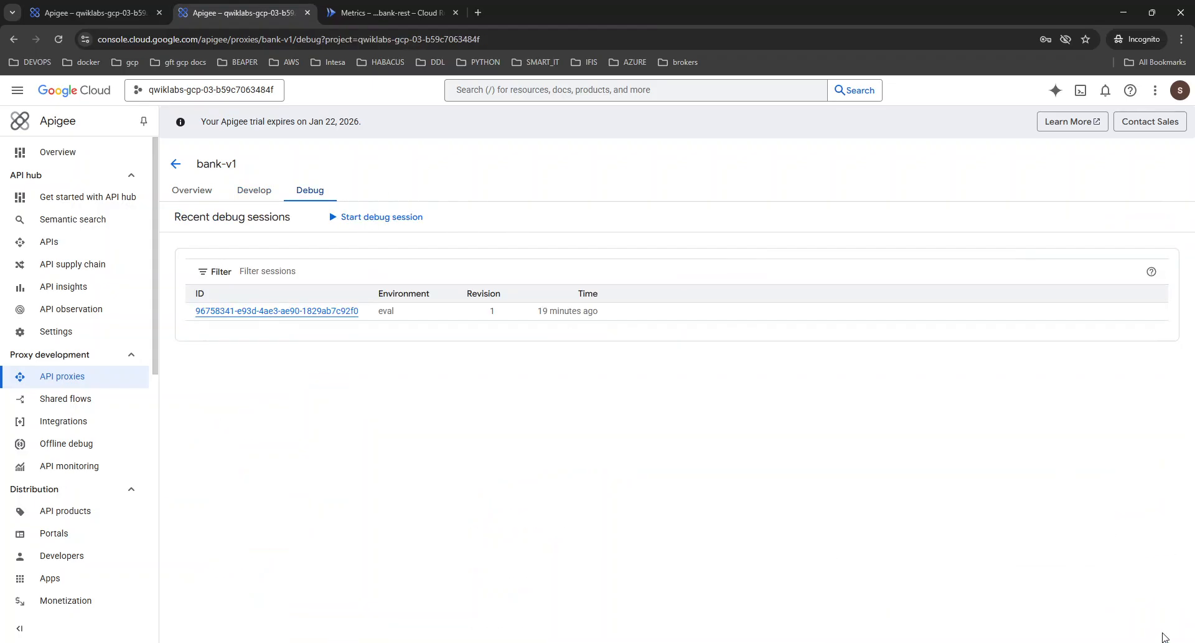
click(352, 217)
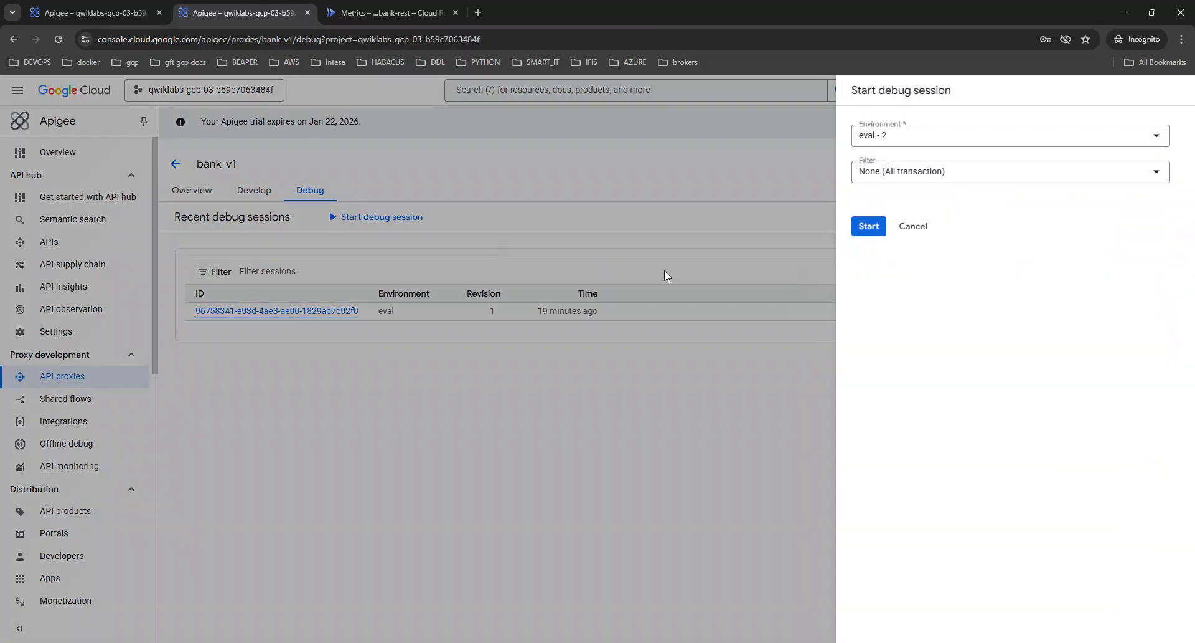
click(862, 226)
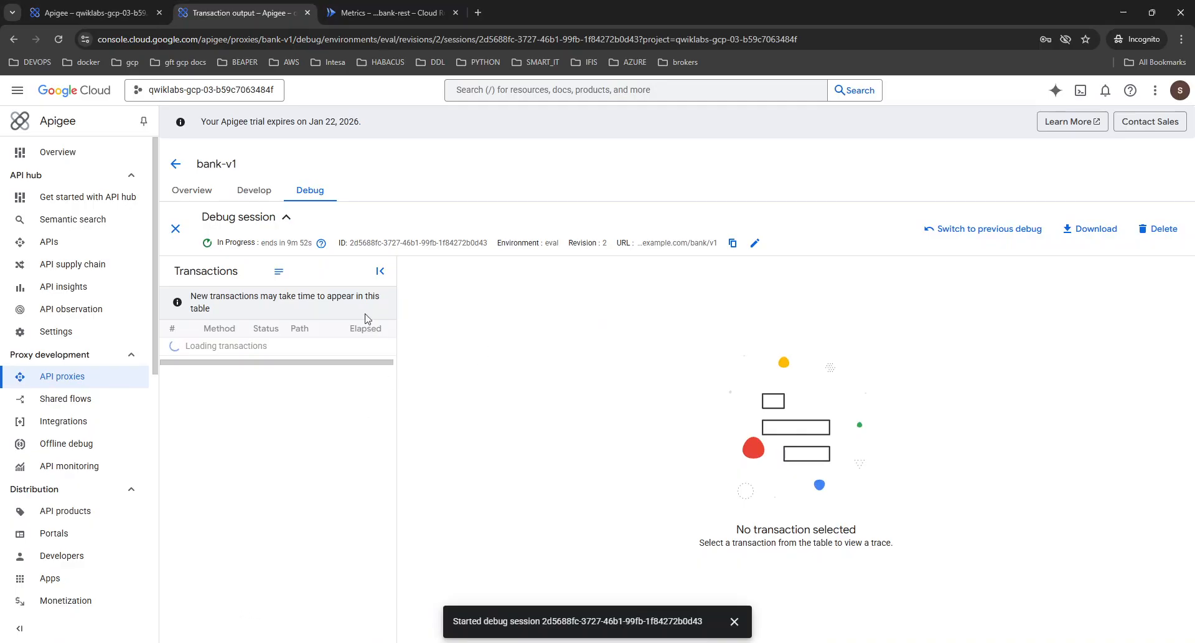
- In the Cloud Shell terminal, reconnect by SSH to apigeex-test-vm using its looked-up zone, submit the SSH key passphrase prompt and clear the terminal
click(117, 6)
key(ctrl+c)
text(exit)
key(Return)
key(ctrl+l)
key(ctrl+v)
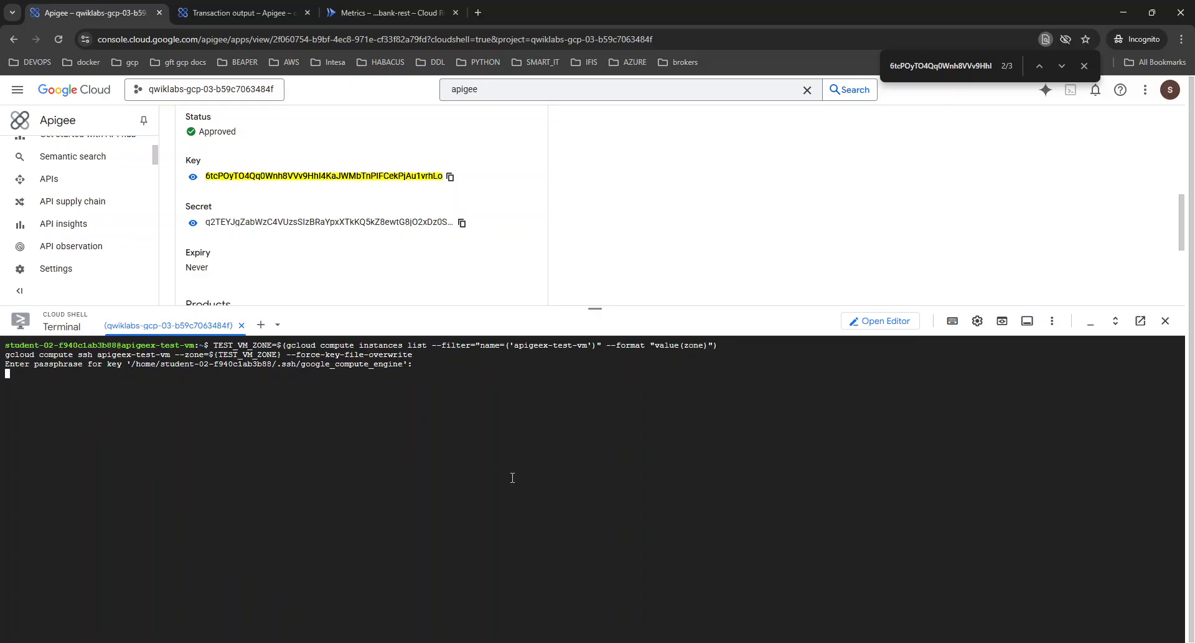
key(Return)
key(ctrl+l)
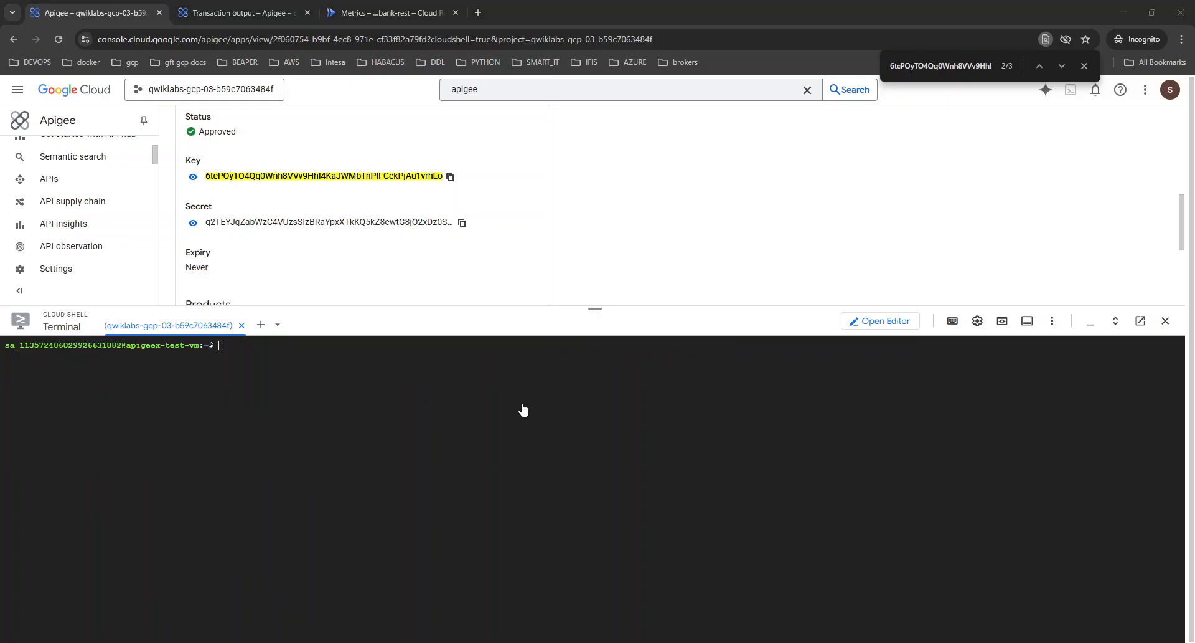
- Export PROJECT_ID, CONSUMER_KEY and CONSUMER_SECRET for readonly-app, and match the consumer key and secret against the app's credentials with page search
click(523, 412)
key(ctrl+v)
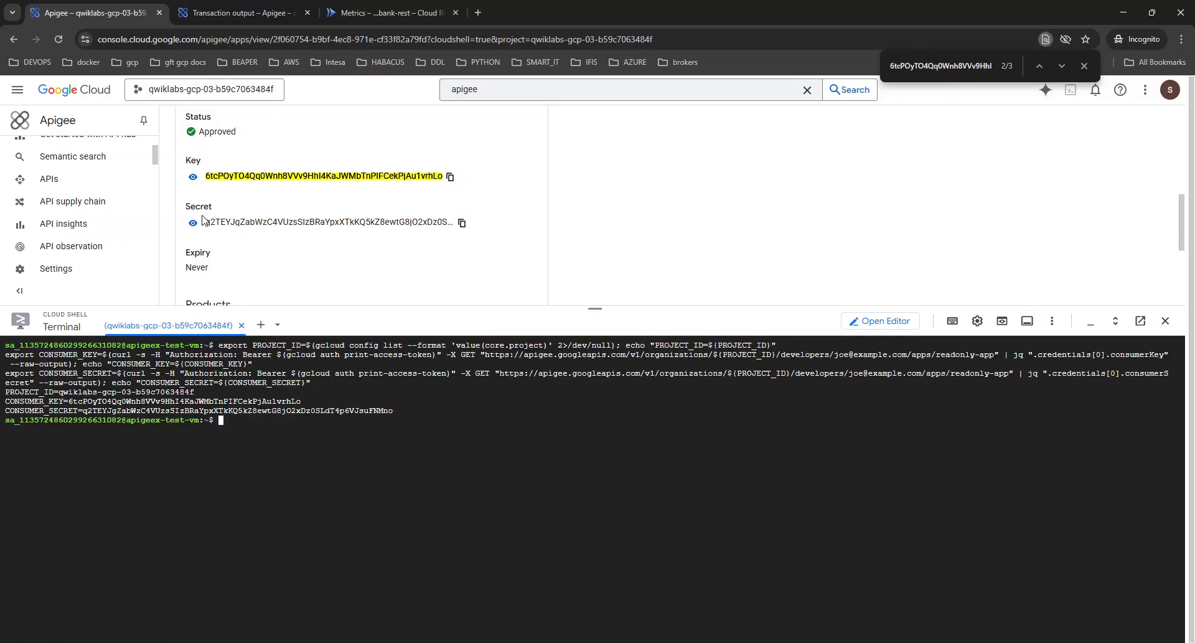
double_click(234, 177)
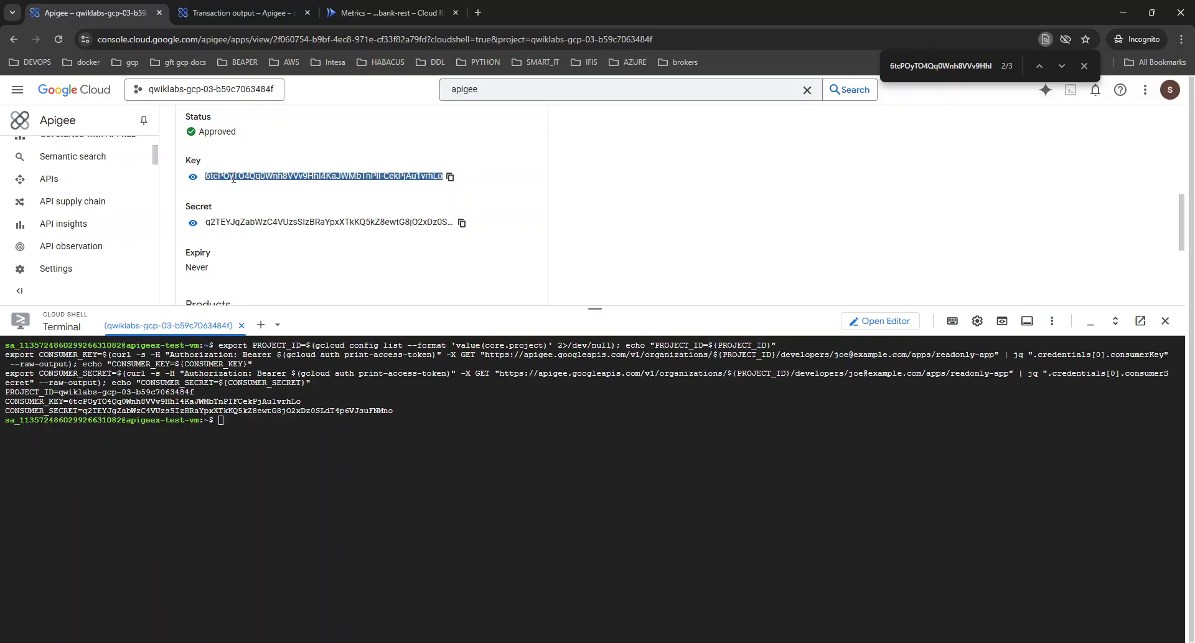
key(ctrl+f)
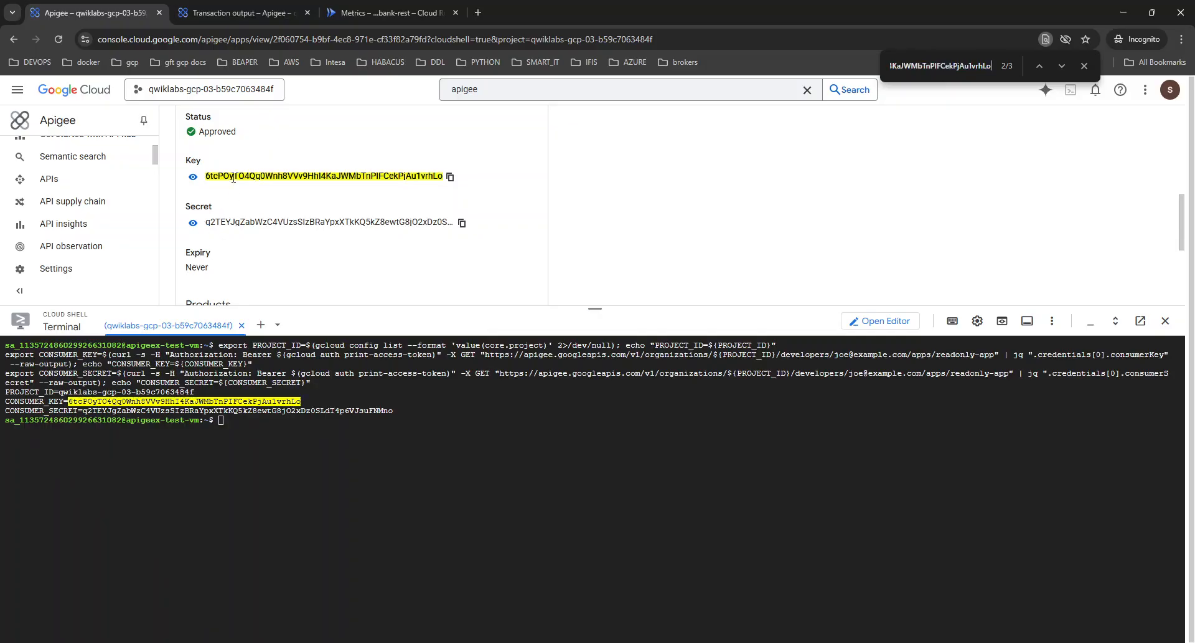
double_click(251, 222)
key(ctrl+f)
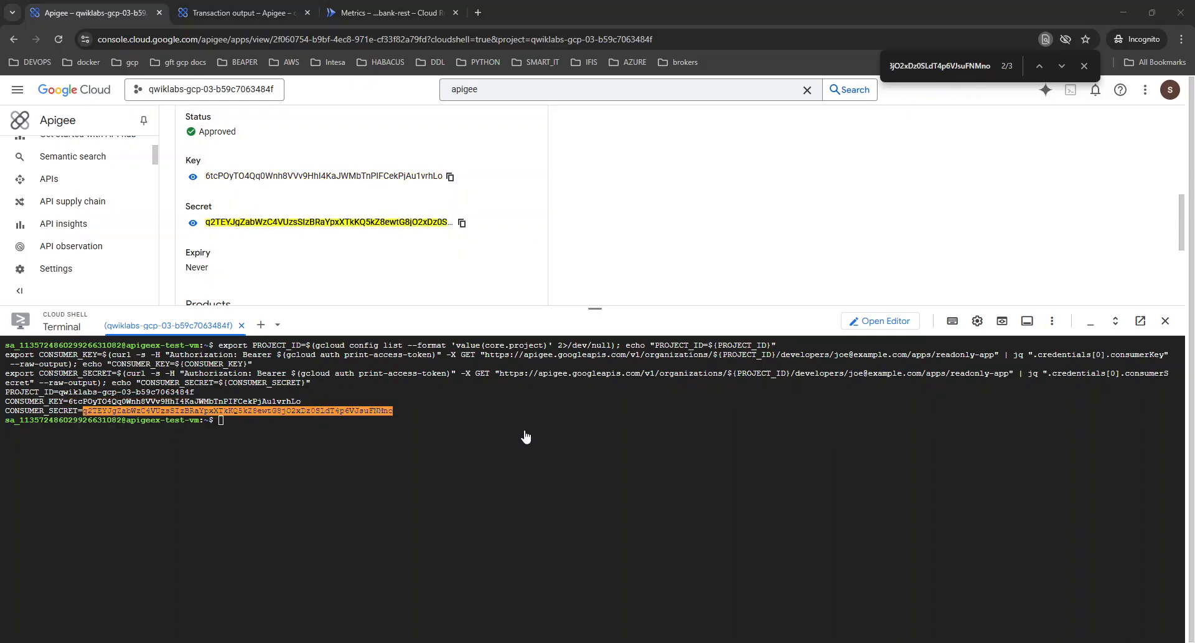
click(429, 499)
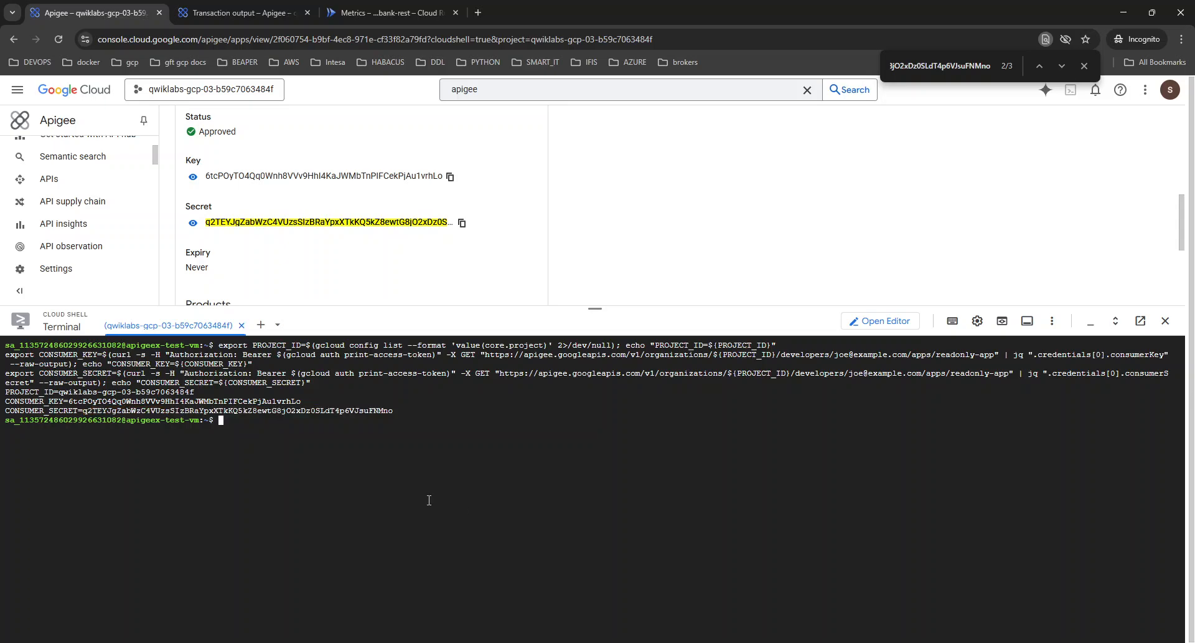
key(ctrl+l)
key(ctrl+v)
key(Return)
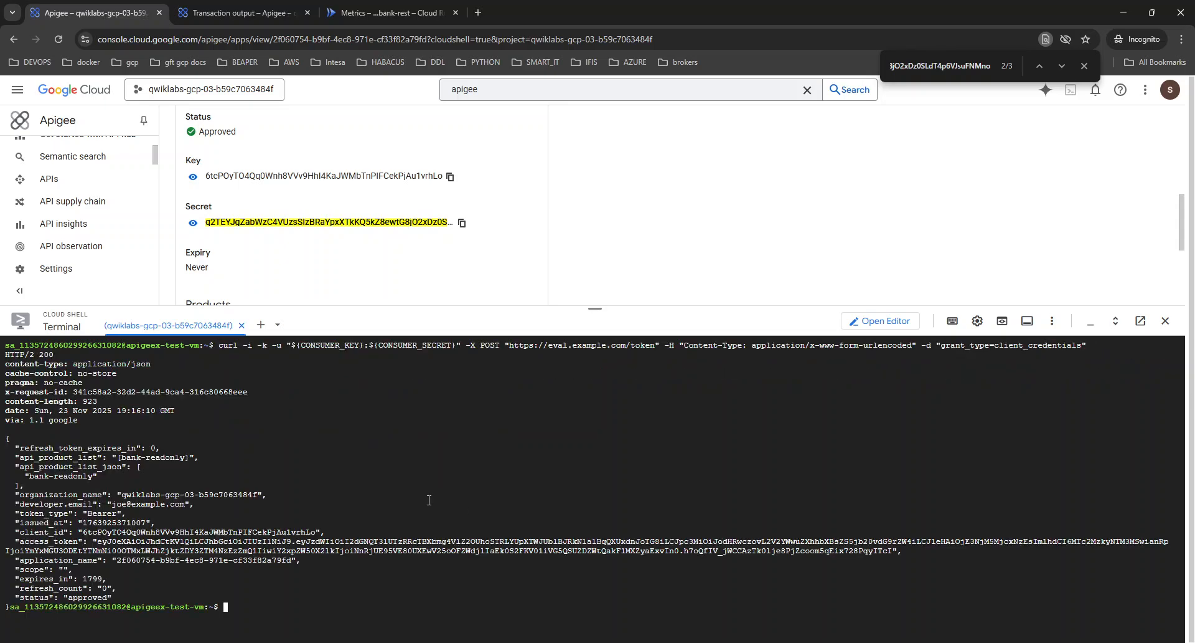
- Repeat the token request eight times in quick succession to test the token endpoint's Spike Arrest limit
key(Up)
key(Return)
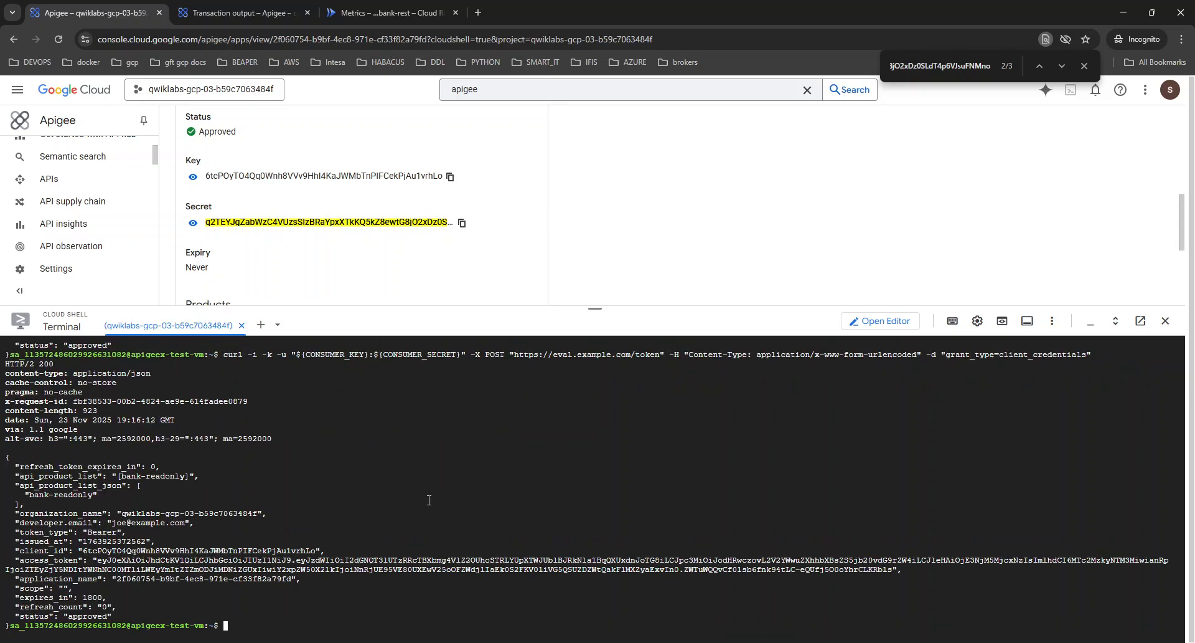
key(Up)
key(Return)
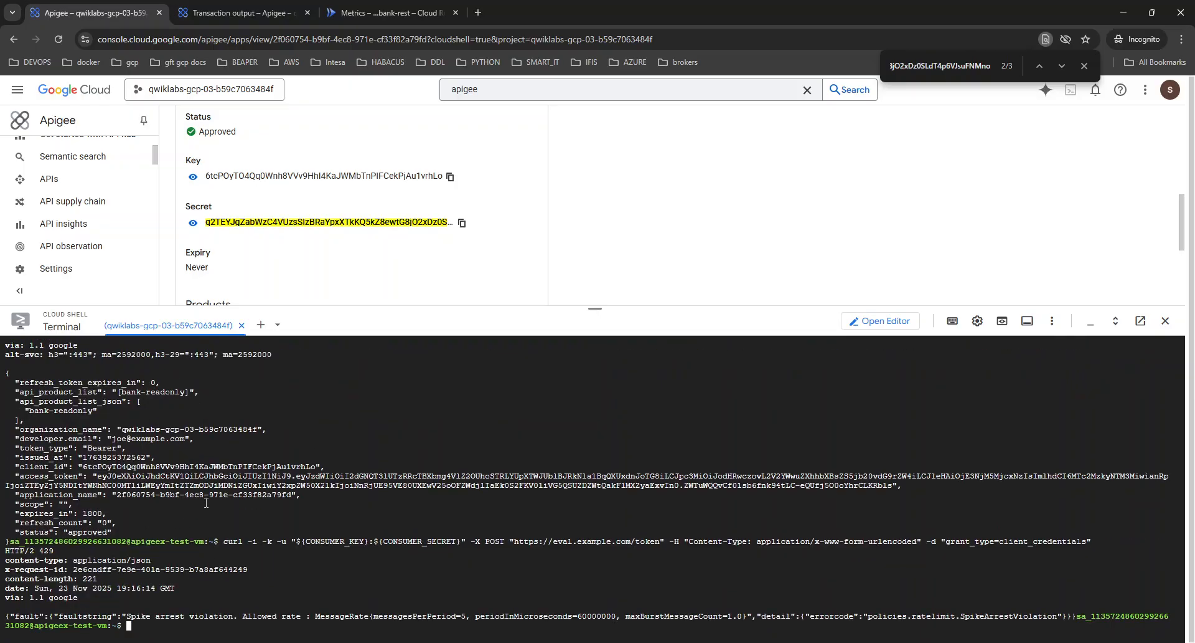
key(Up)
key(Return)
key(Up)
key(Return)
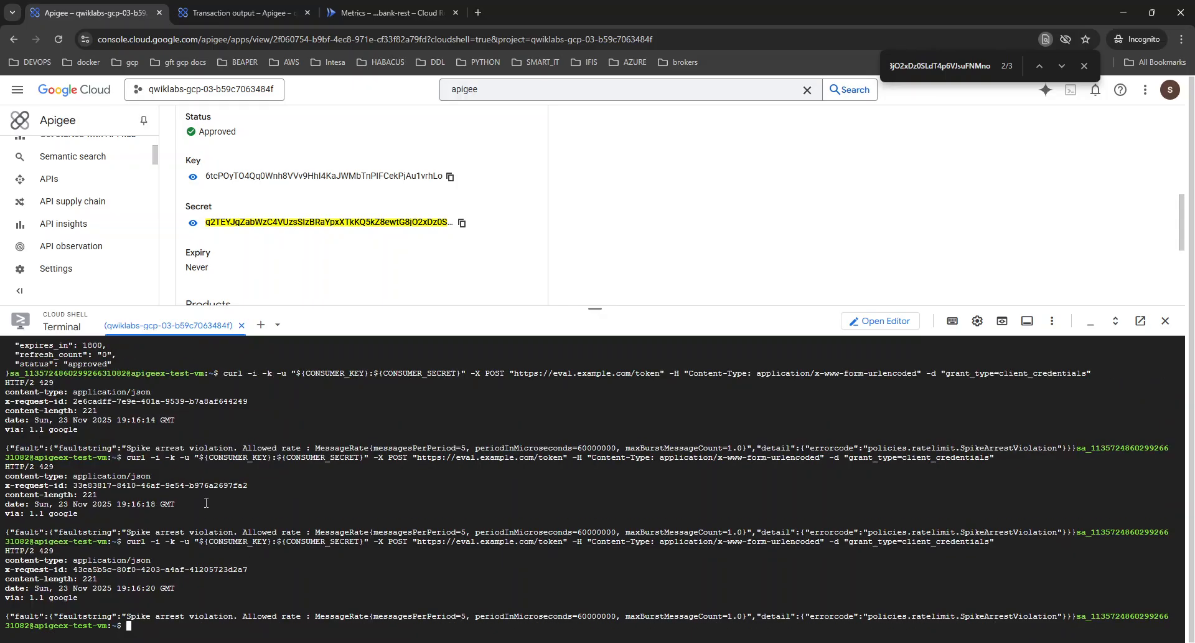
key(Up)
key(Return)
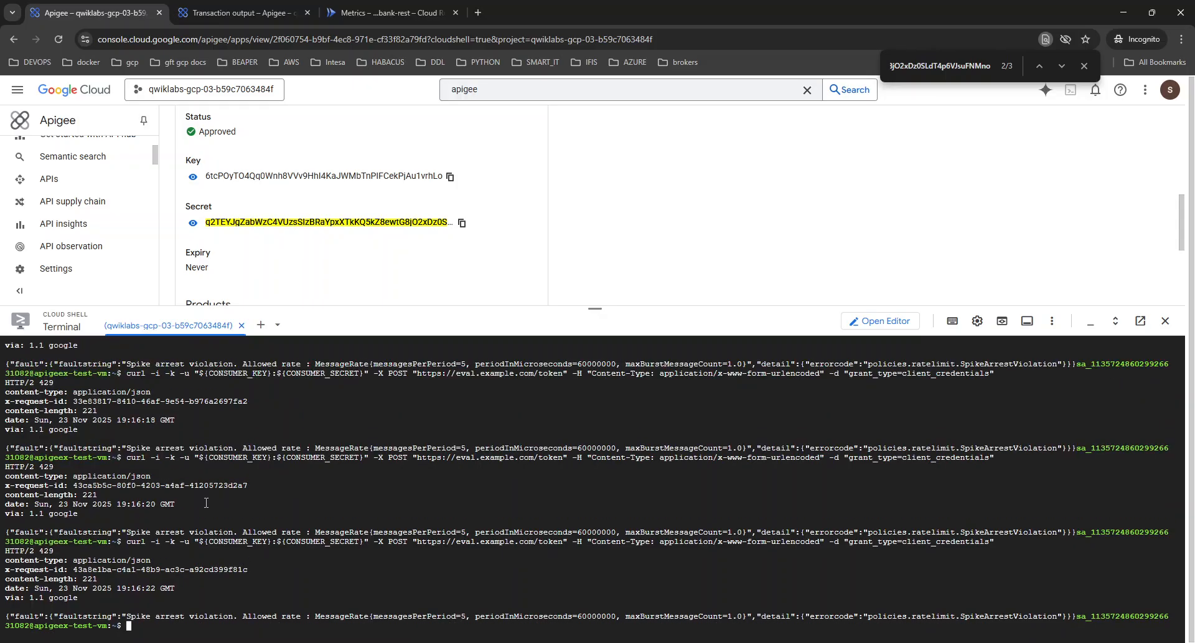
key(Up)
key(Return)
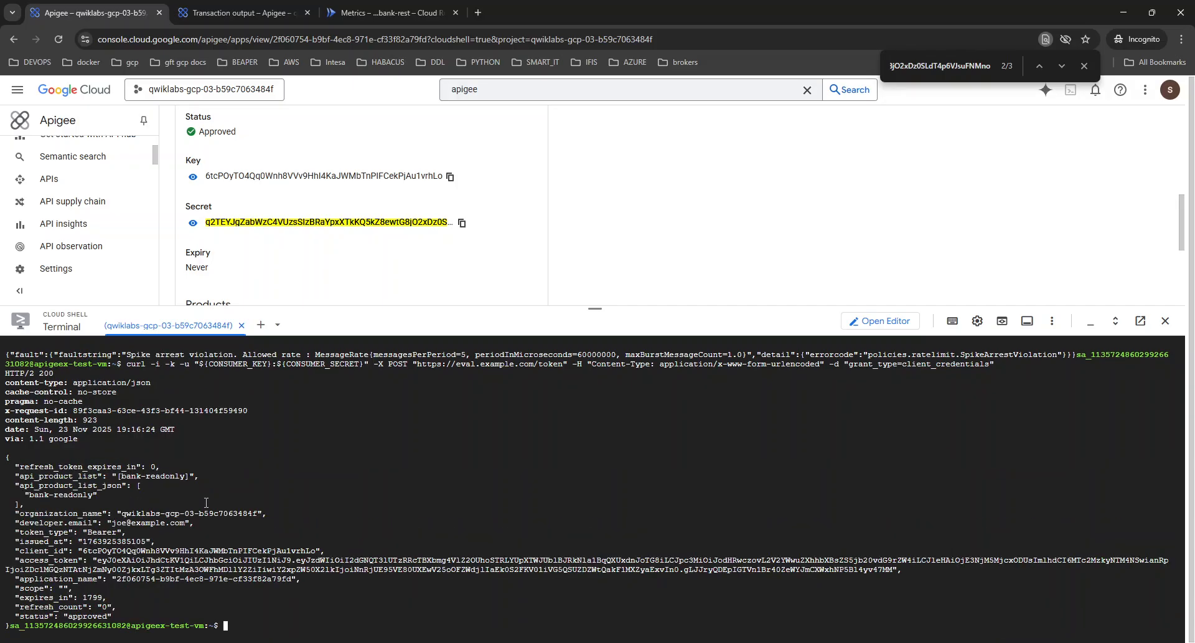
key(Up)
key(Return)
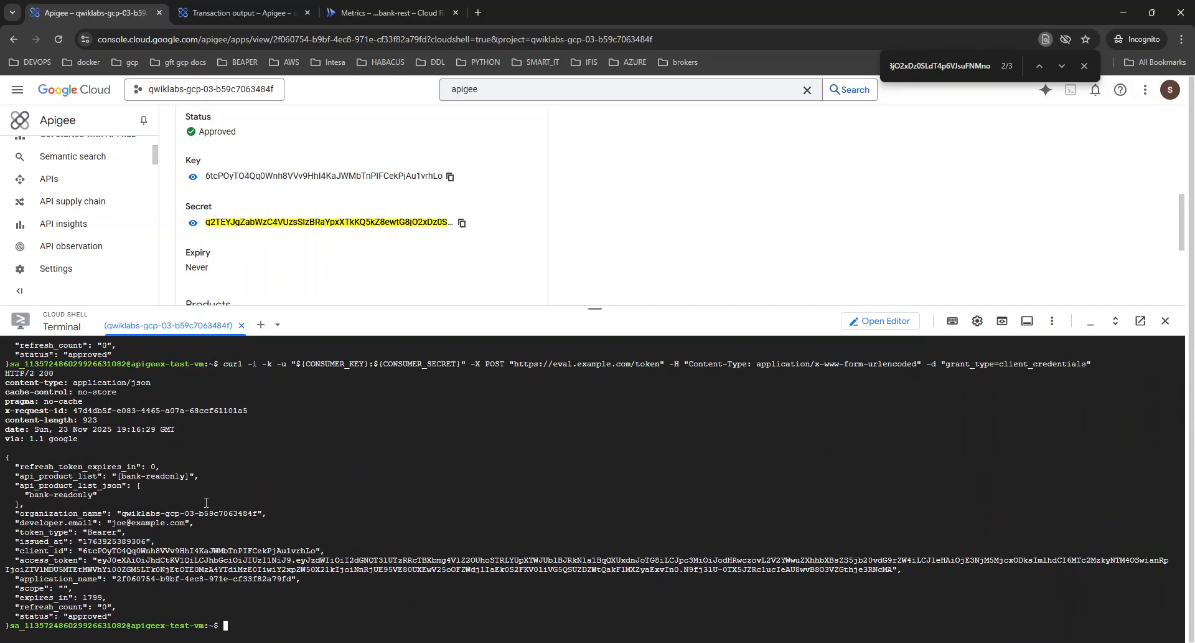
key(Up)
key(Return)
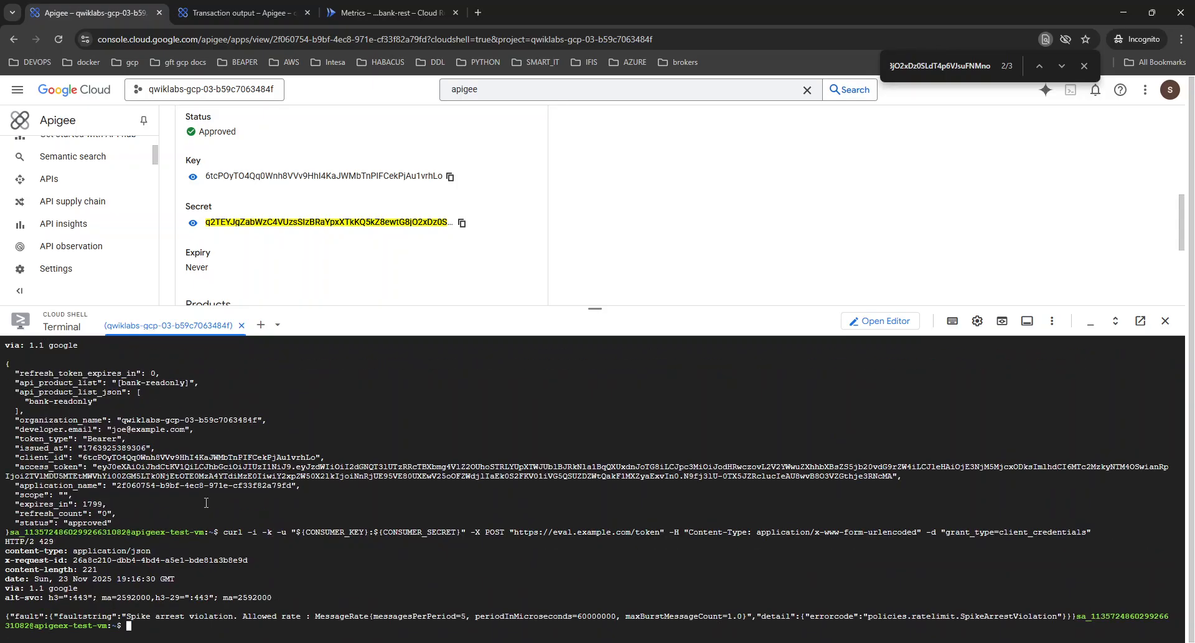
- Copy the last response's 19:16:30 timestamp onto a cleared terminal as a reference, and resend the token request
drag(155, 577, 116, 579)
key(ctrl+l)
key(ctrl+v)
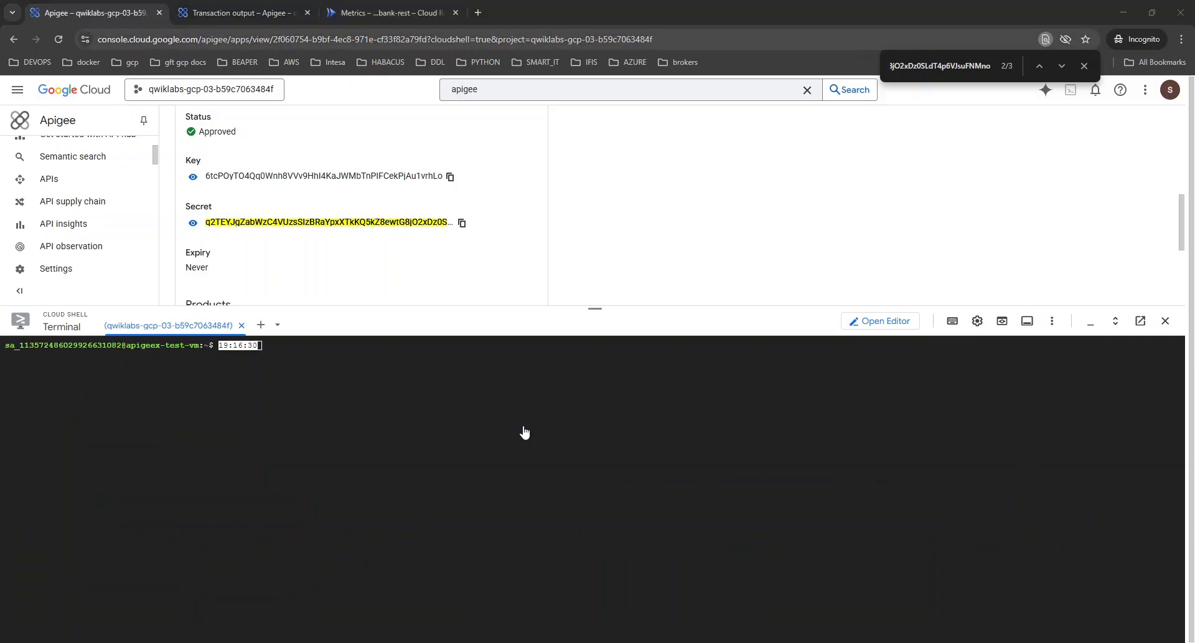
key(ctrl+c)
key(Up)
key(Return)
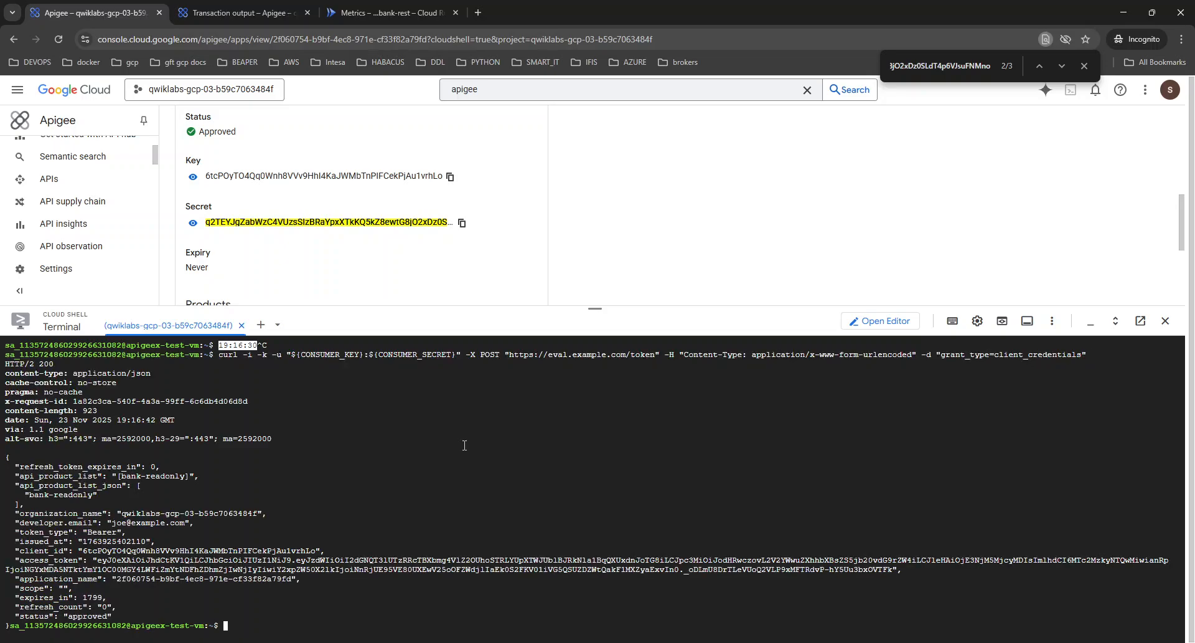
- Clear the terminal and send the token request four more times at short intervals to check the rate limiting
key(ctrl+l)
key(Up)
key(Return)
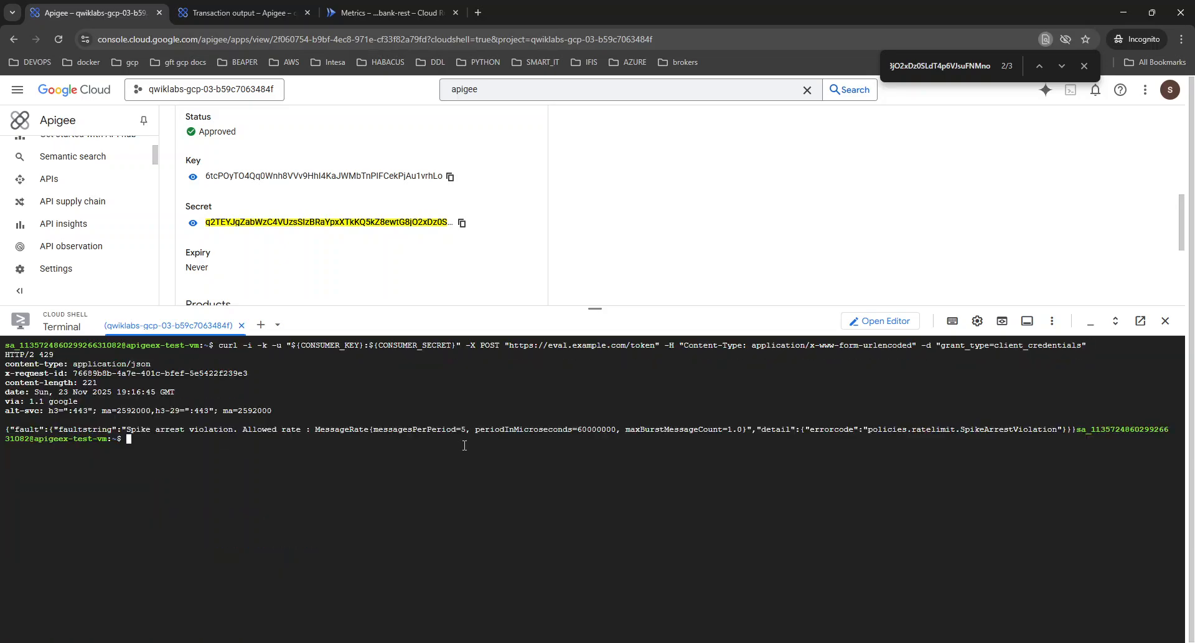
key(Up)
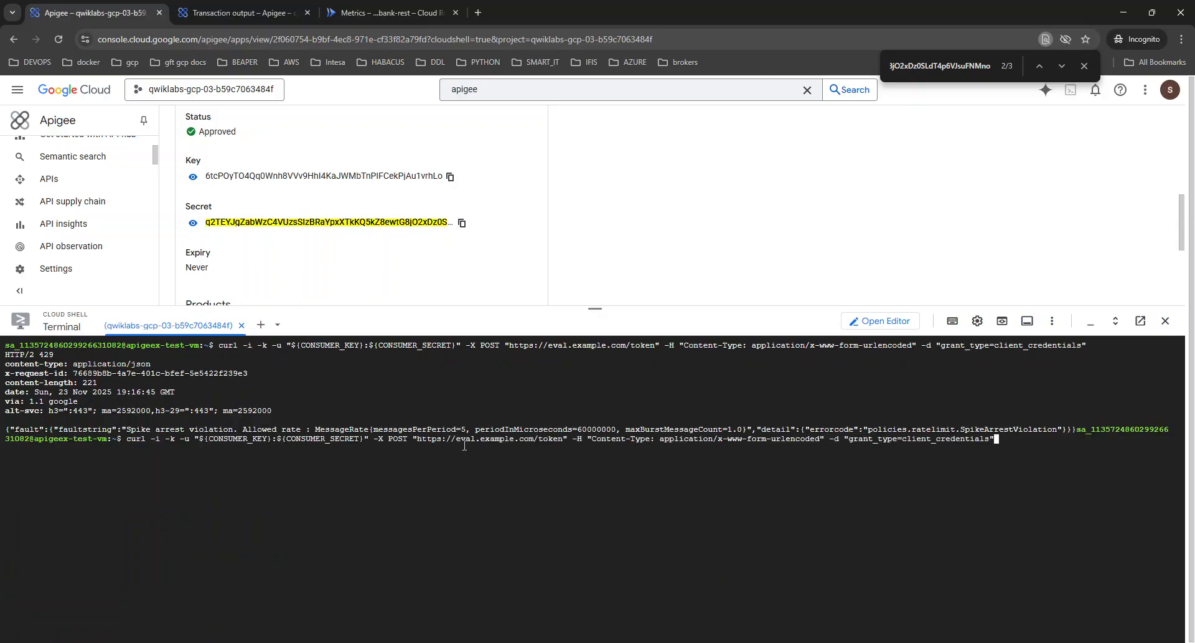
key(Return)
key(Up)
key(Return)
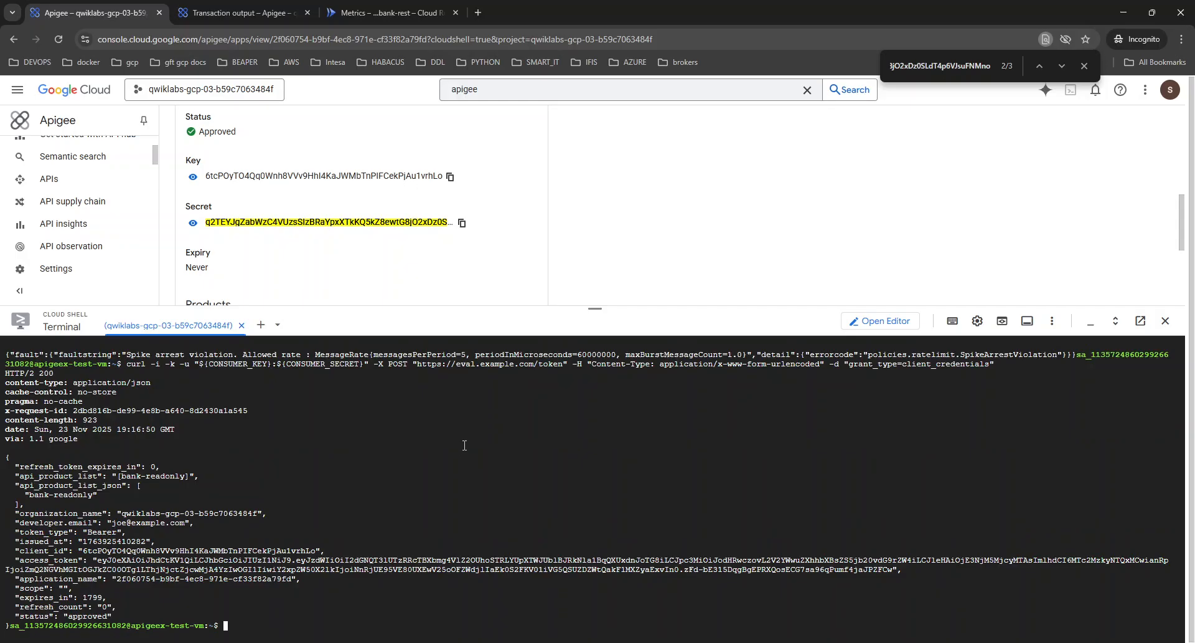
key(Up)
key(Return)
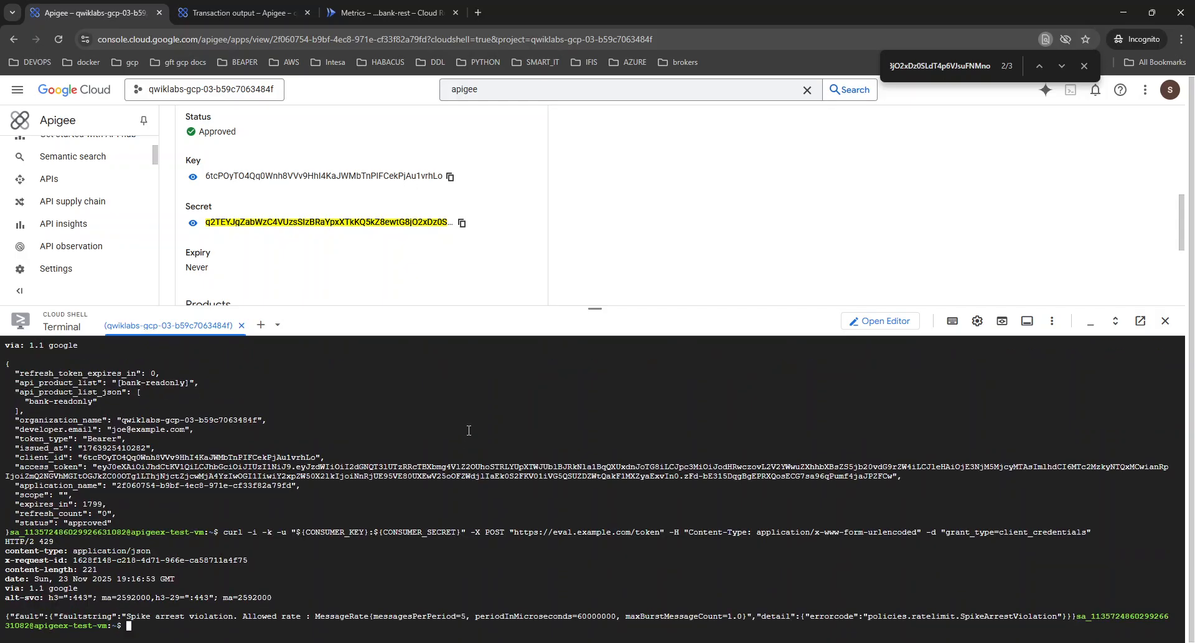
- In a cleared terminal, export the token endpoint's reply as TOKEN_RESPONSE and its access_token as JWT_TOKEN, echoing both
key(ctrl+l)
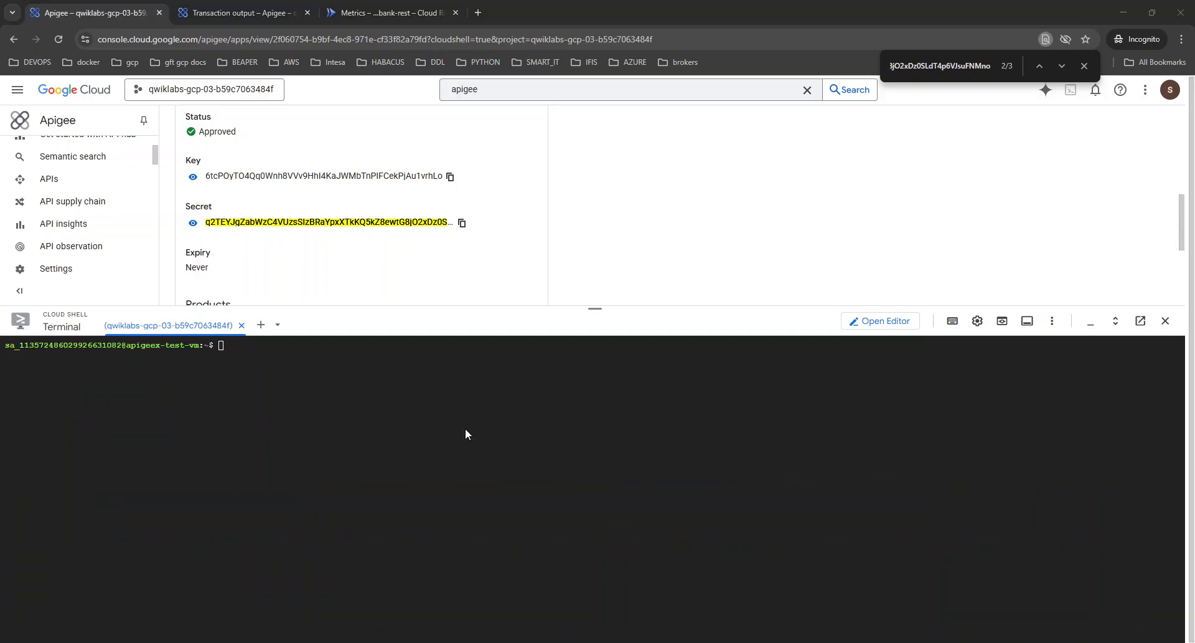
key(alt+Tab)
key(ctrl+v)
key(Return)
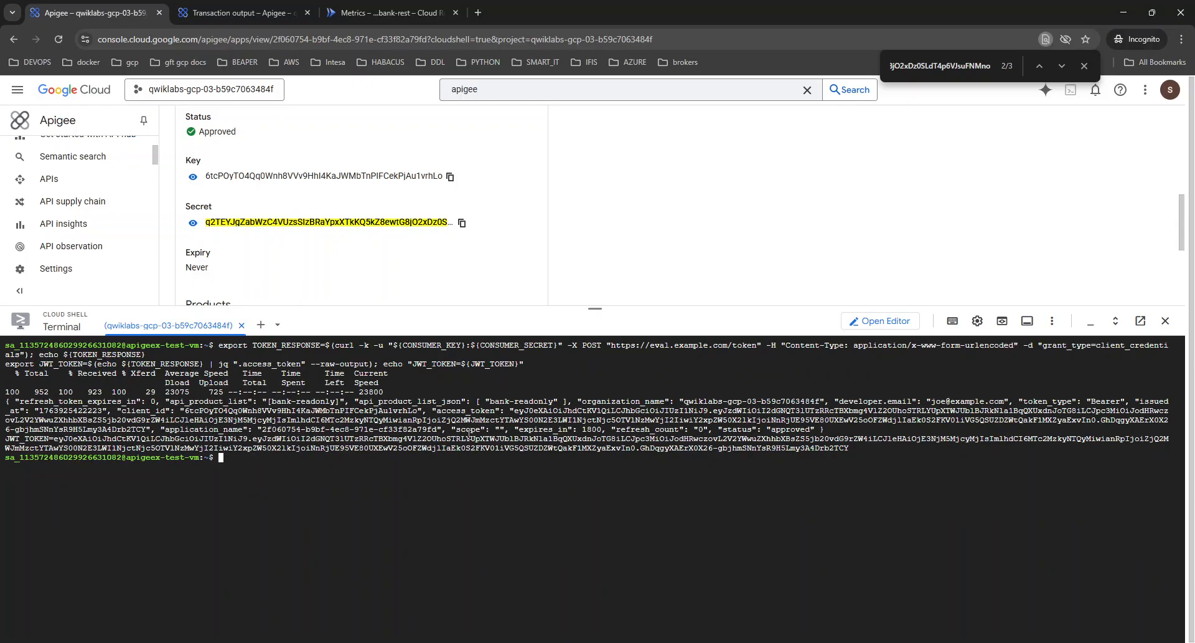
key(ctrl+l)
key(alt+Tab)
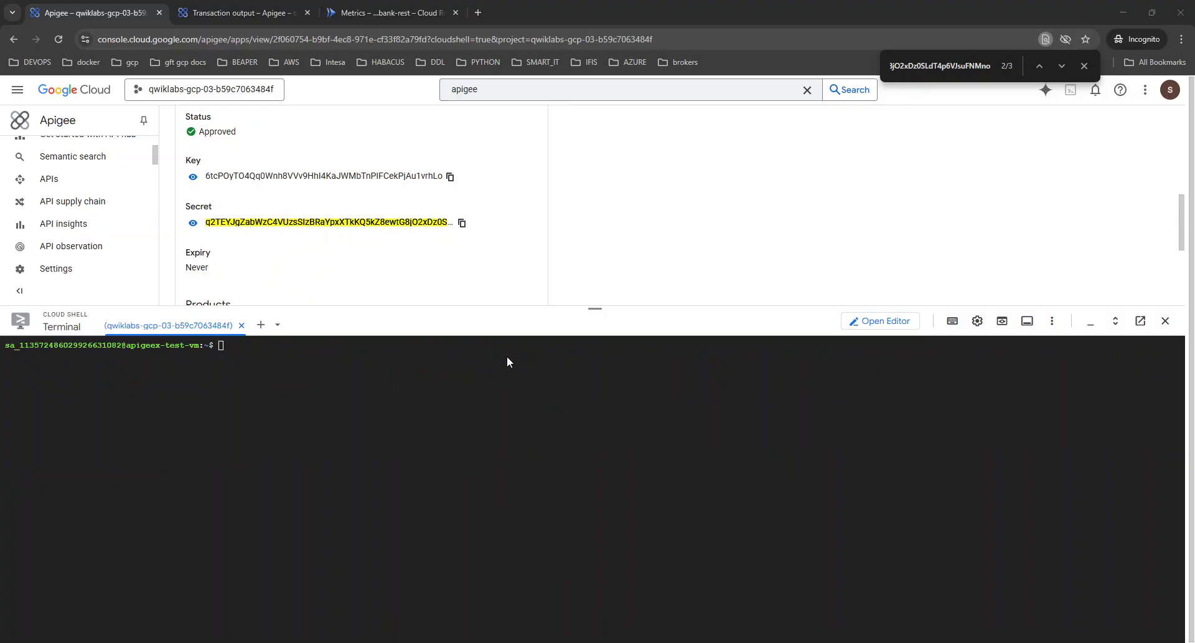
click(454, 462)
key(ctrl+v)
key(Return)
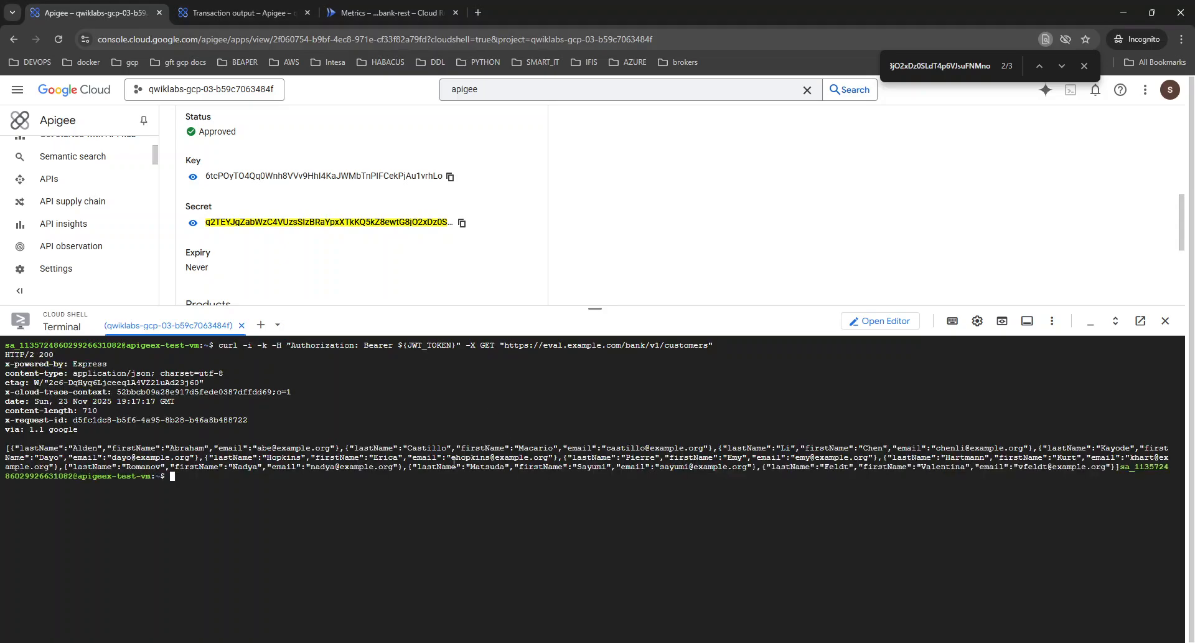
- Repeat the customers GET request five times in quick succession to test the default endpoint's Spike Arrest limit
key(Up)
key(Return)
key(Up)
key(Return)
key(Up)
key(Return)
key(Up)
key(Return)
key(Up)
key(Return)
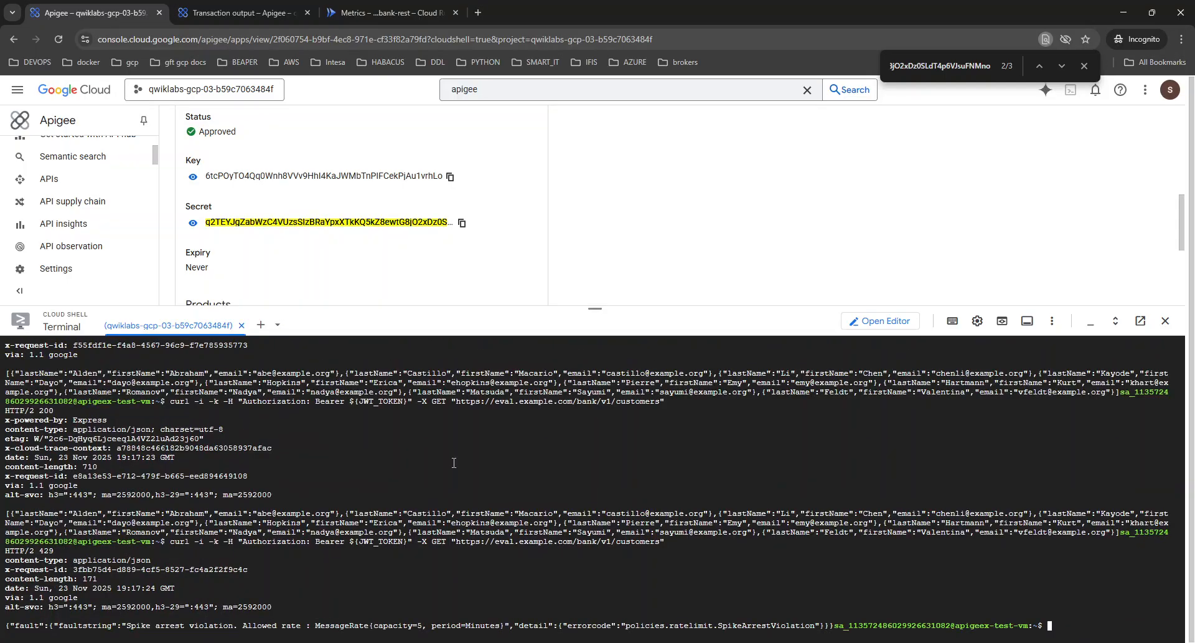
- Clear the terminal and resend the customers GET request fourteen times to keep exercising the rate limit
key(ctrl+l)
key(Up)
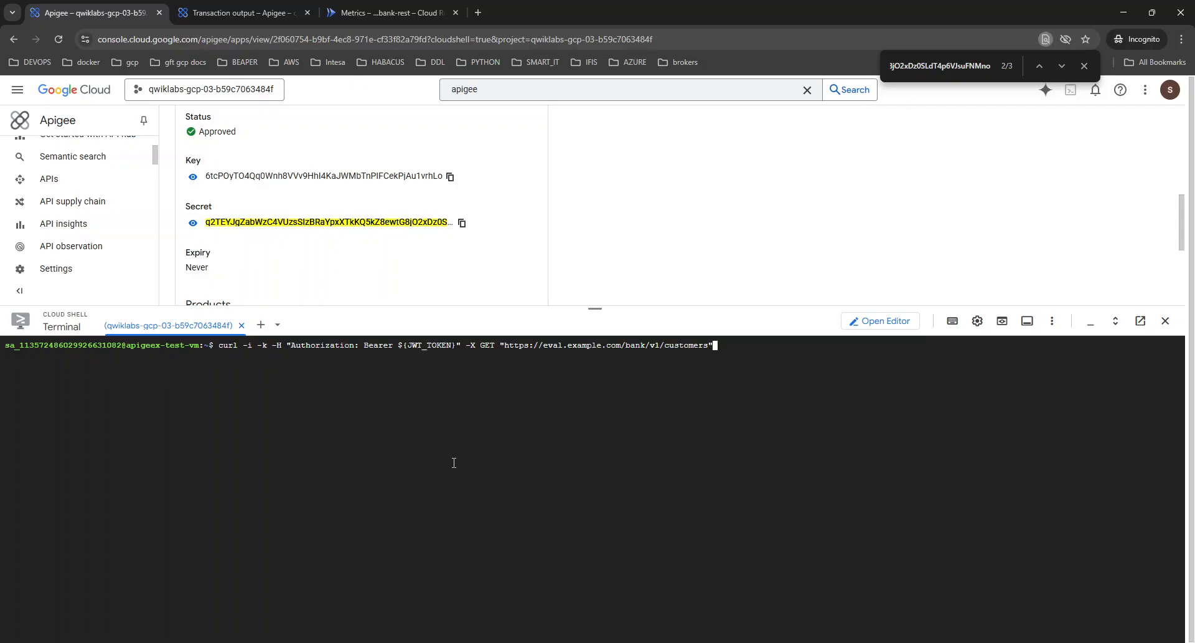
key(Return)
key(Up)
key(Return)
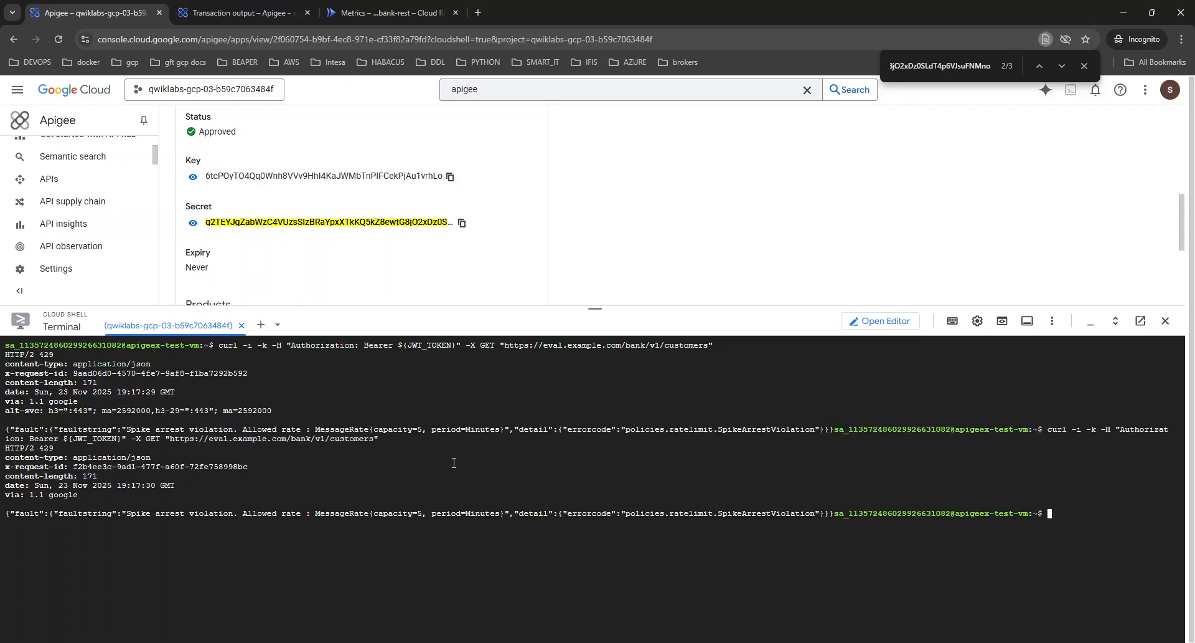
key(Up)
key(Return)
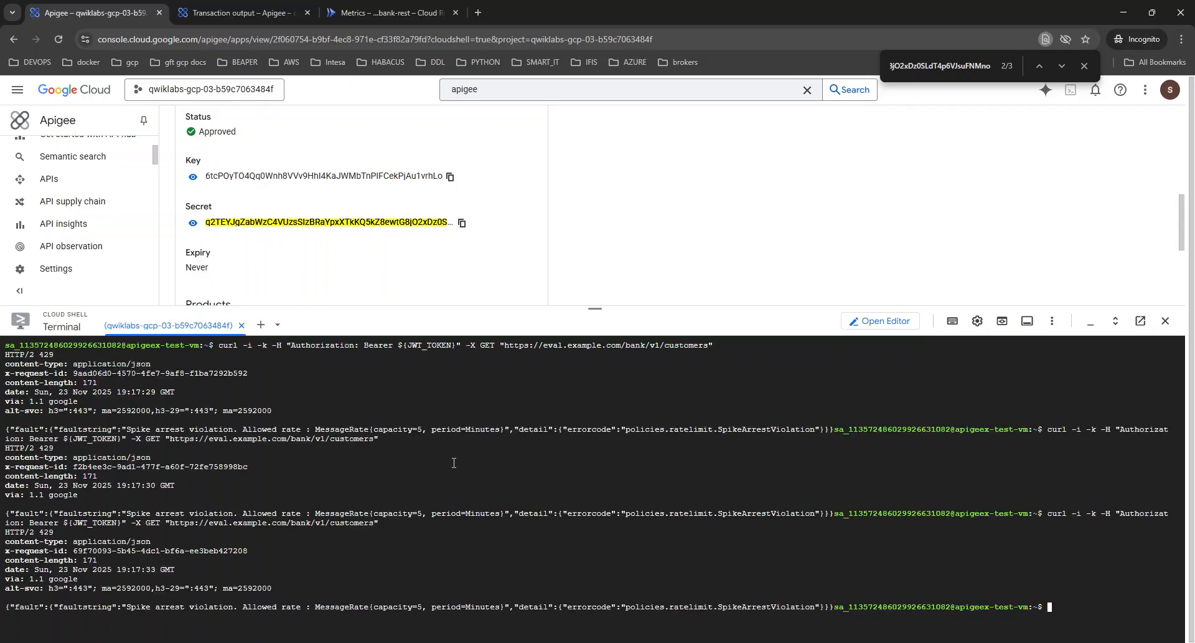
key(Up)
key(Return)
key(Up)
key(Return)
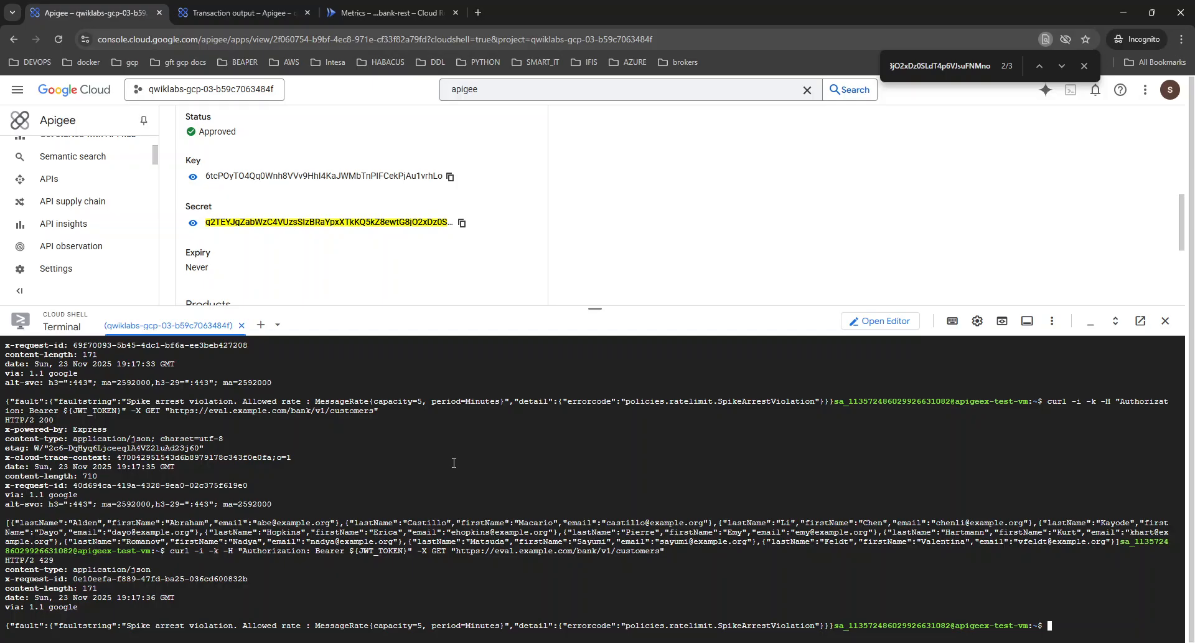
key(Up)
key(Return)
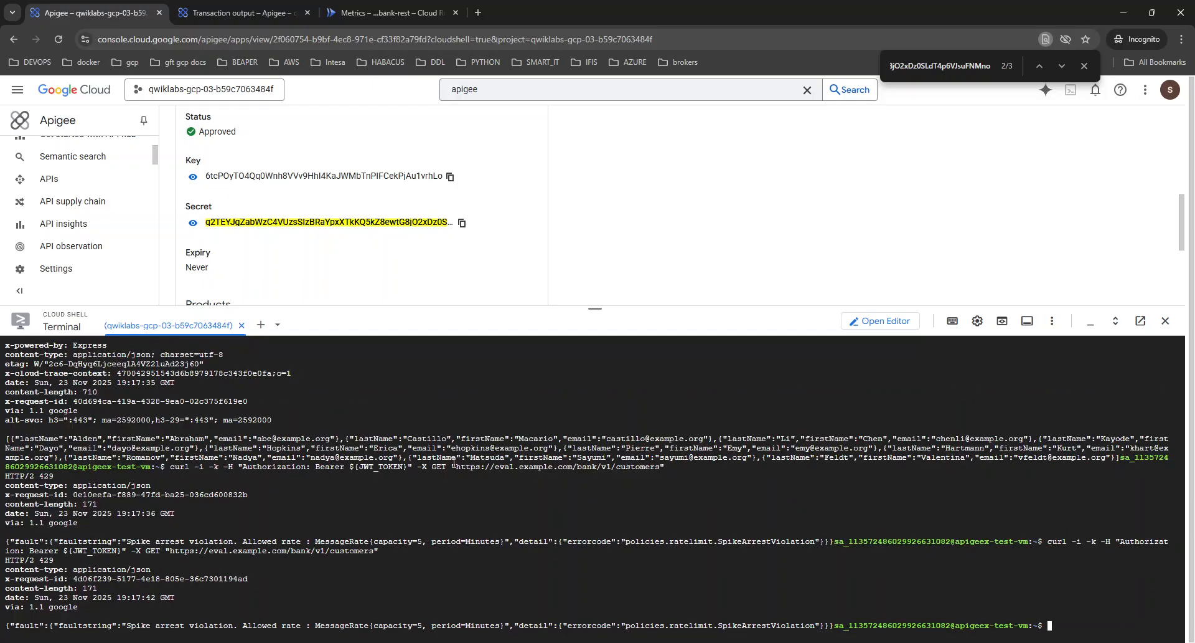
key(Up)
key(Return)
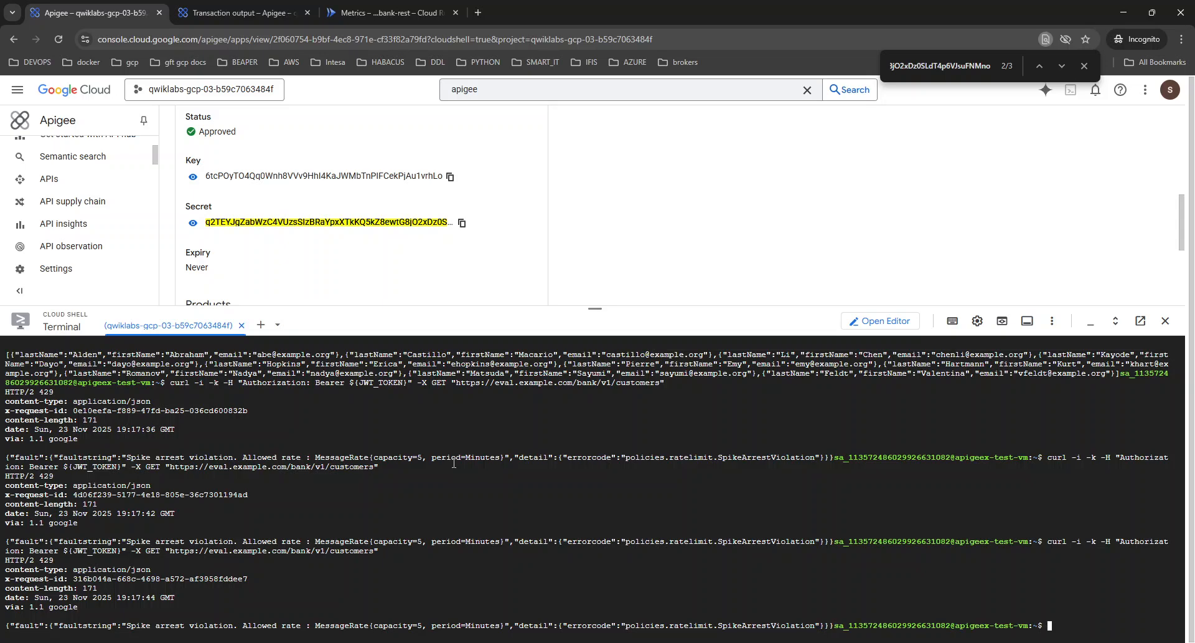
key(Up)
key(Return)
key(Up)
key(Return)
key(Up)
key(Return)
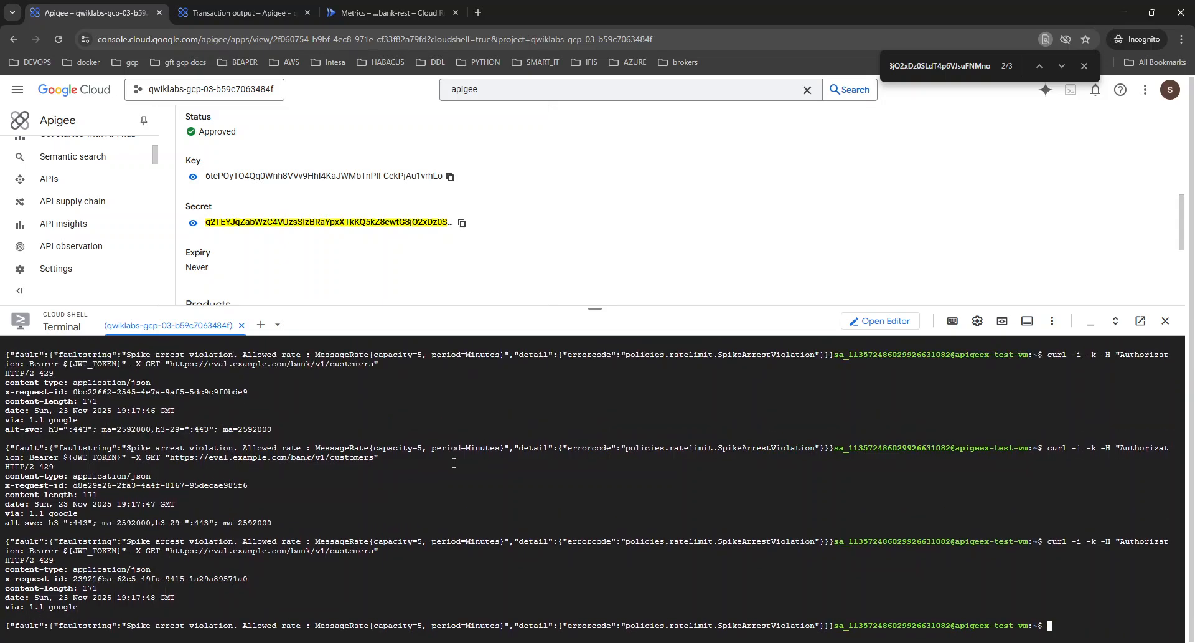
key(Up)
key(Return)
key(Up)
key(Return)
key(Up)
key(Return)
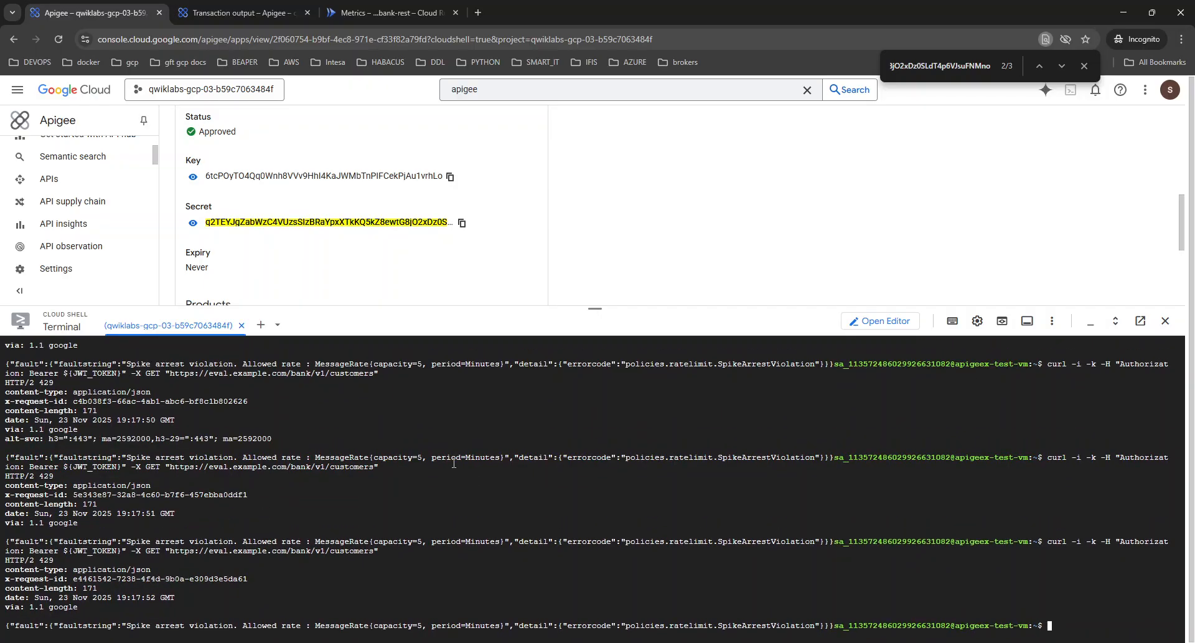
key(Up)
key(Return)
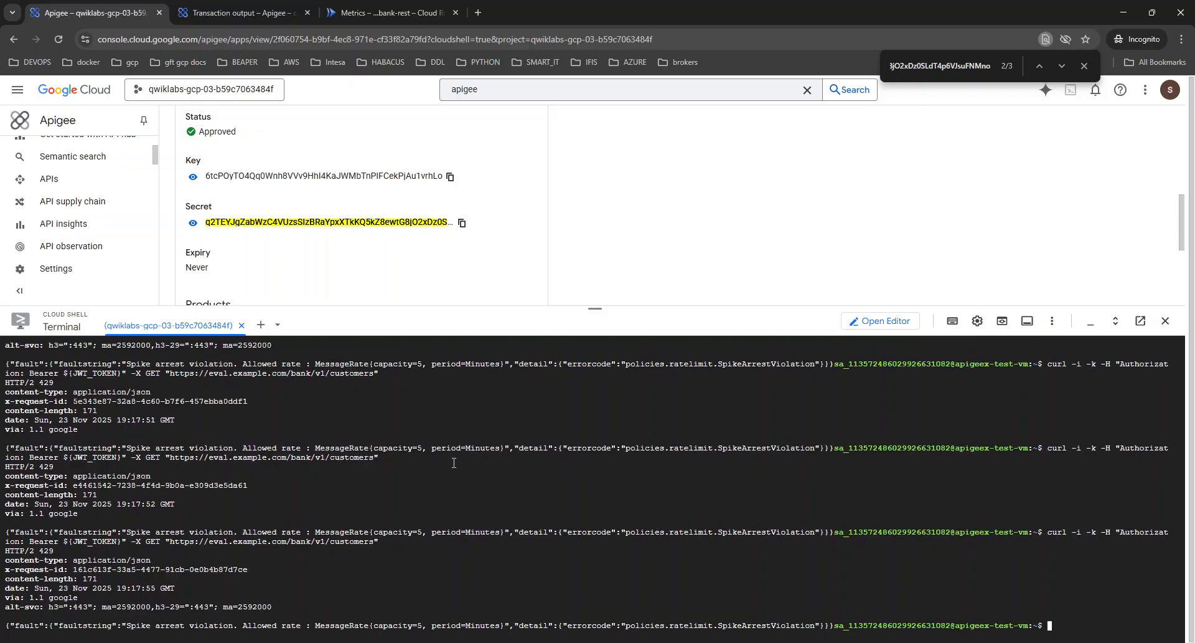
- Resend the customers GET request three more times, plus once more in a cleared terminal, to retest the Spike Arrest limit
key(Up)
key(Return)
key(Up)
key(Return)
key(Up)
key(Return)
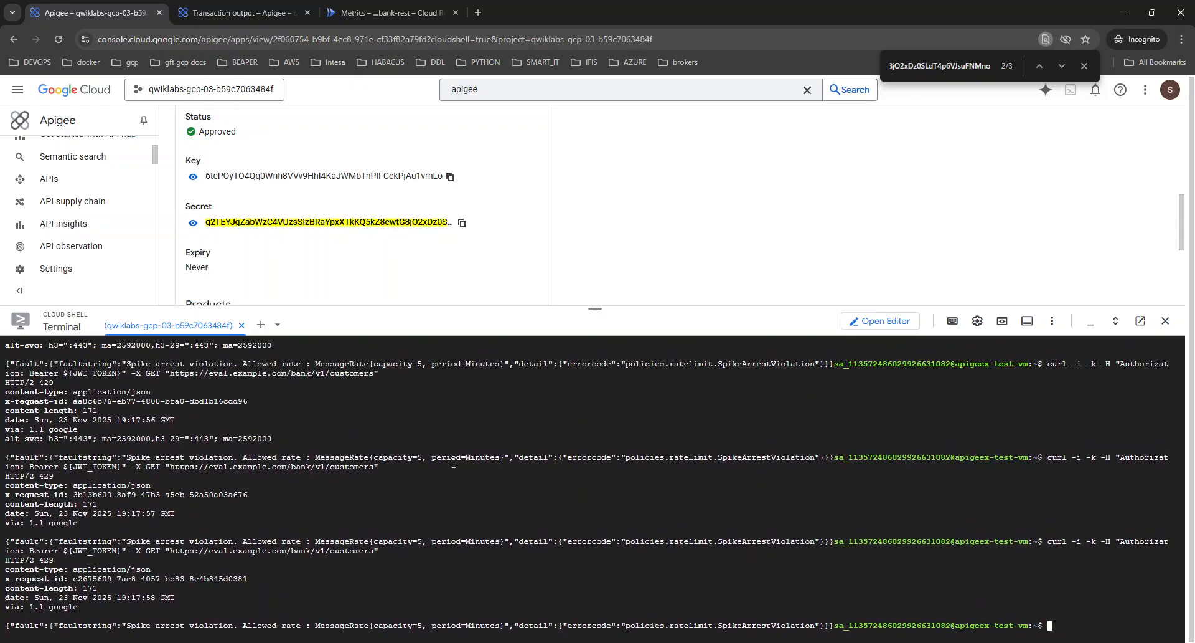
key(ctrl+l)
key(Up)
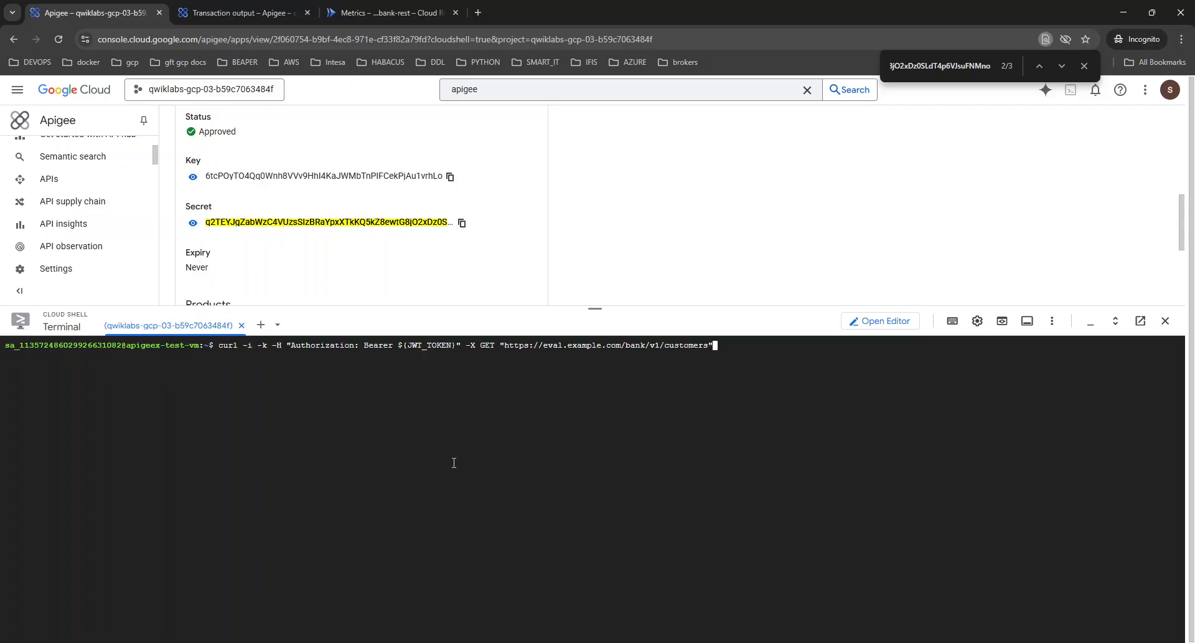
key(Return)
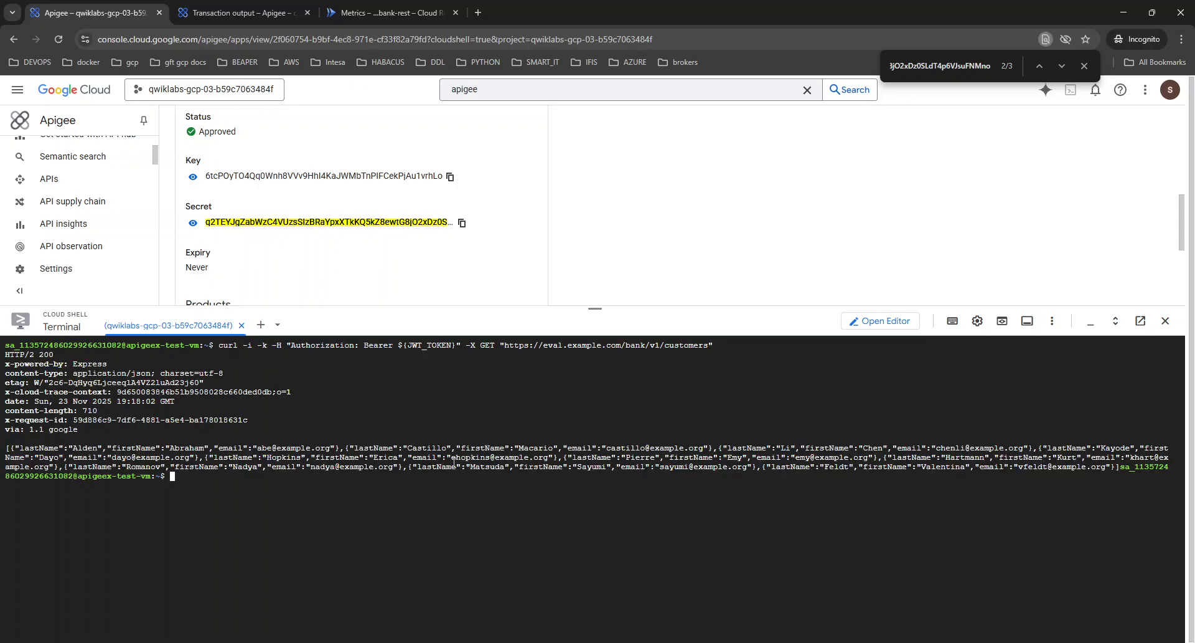
- Go back to the bank-v1 debug session and view the flows of token transactions 15 and 7
key(ctrl+3)
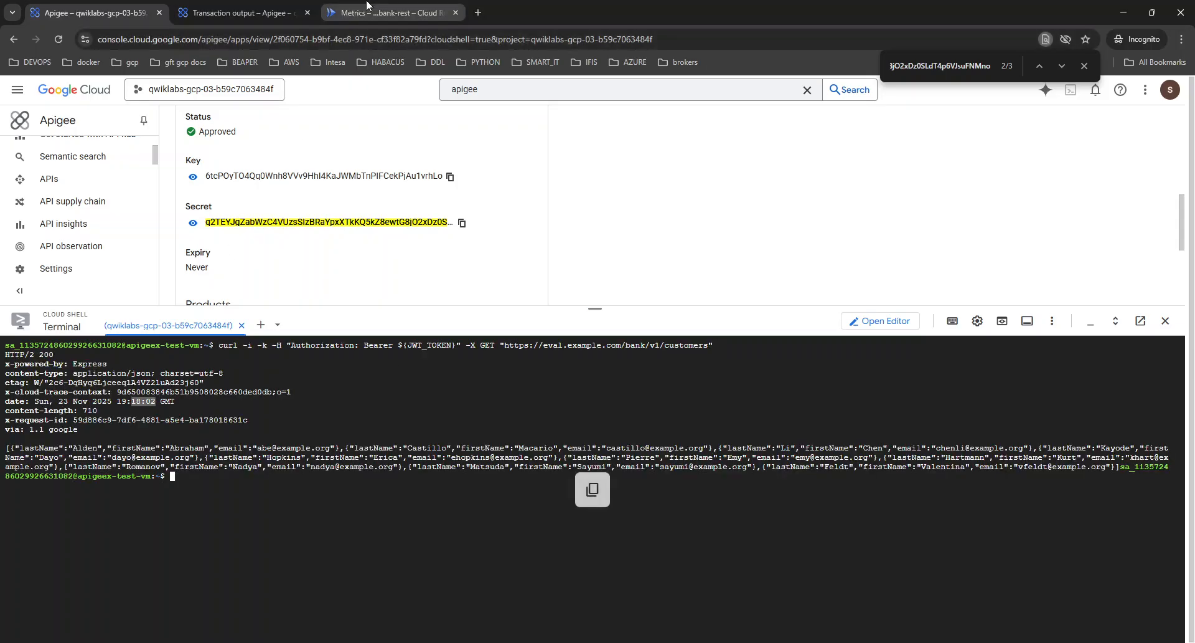
key(ctrl+2)
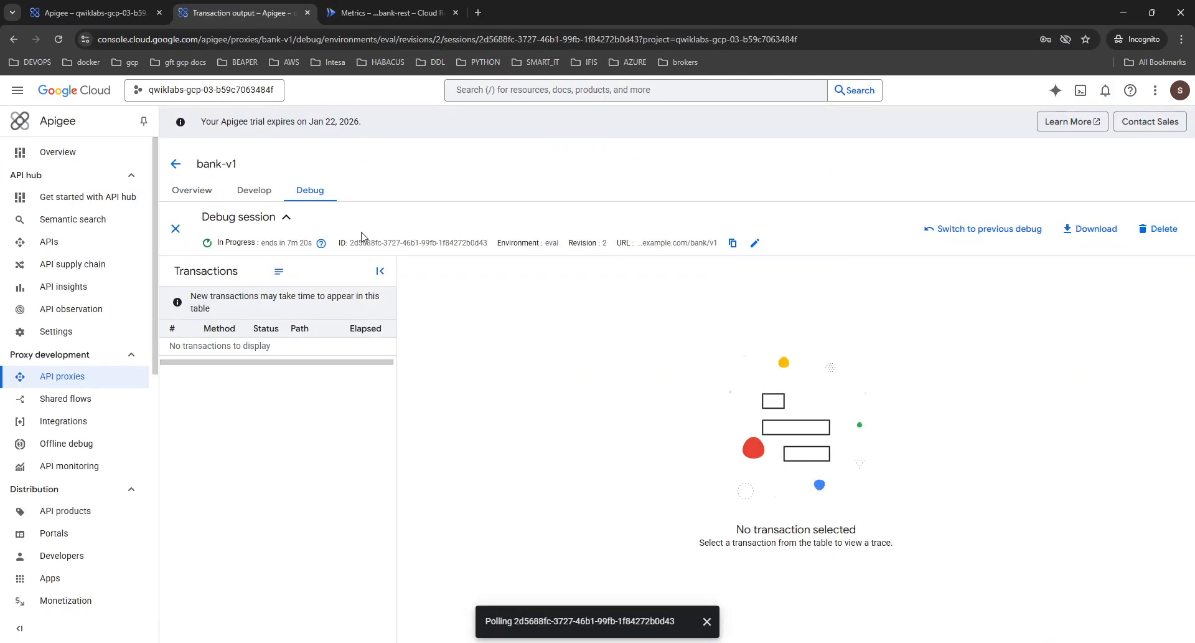
click(707, 621)
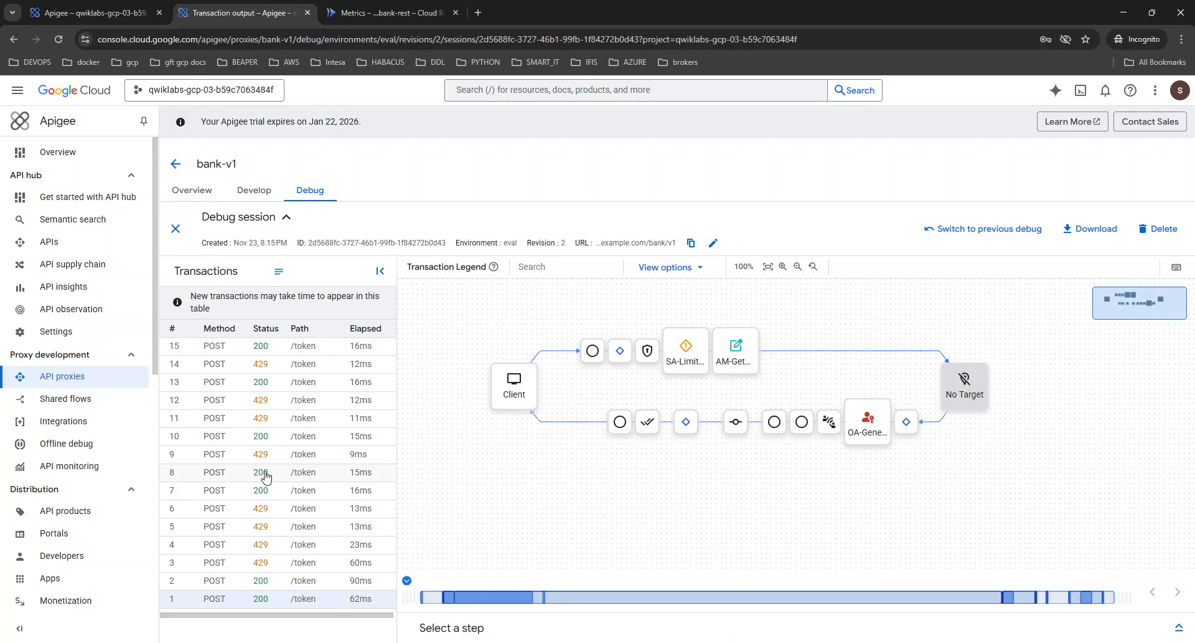
click(265, 348)
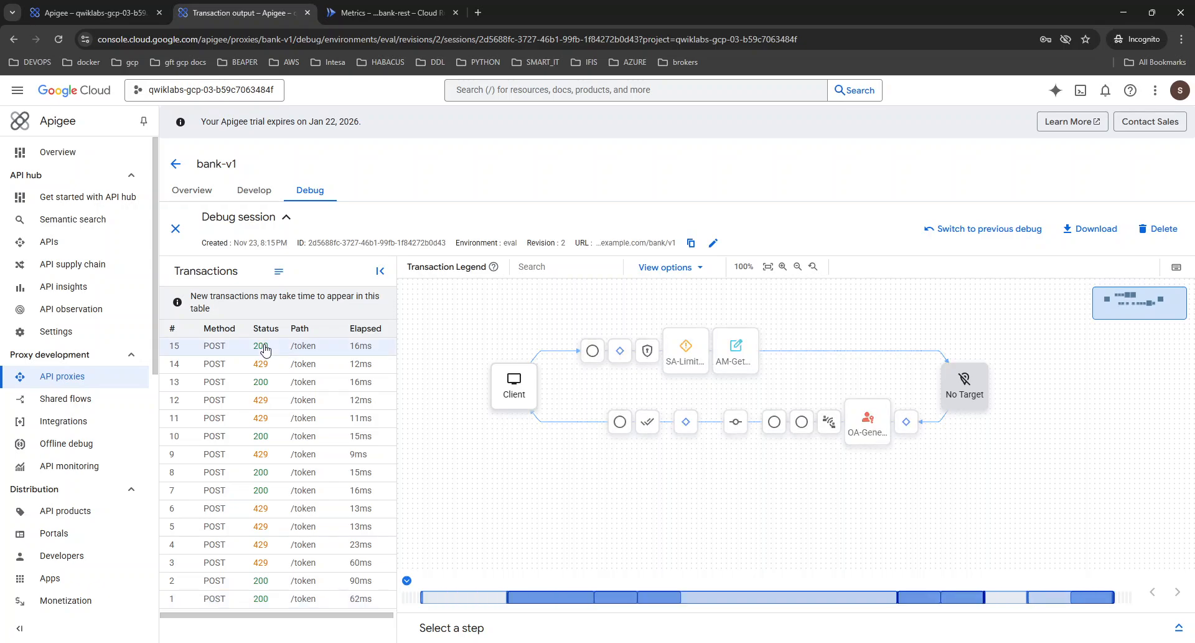
click(260, 489)
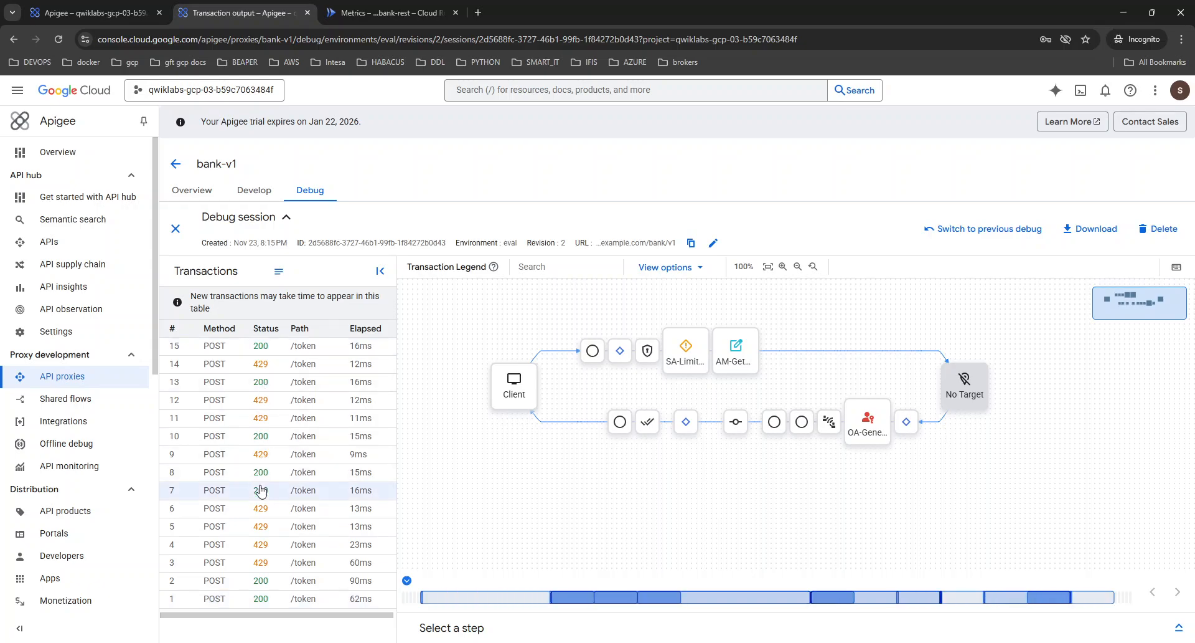
- Expand the step details for transaction 7 and examine the Request Received from Client properties and timestamp
click(1180, 630)
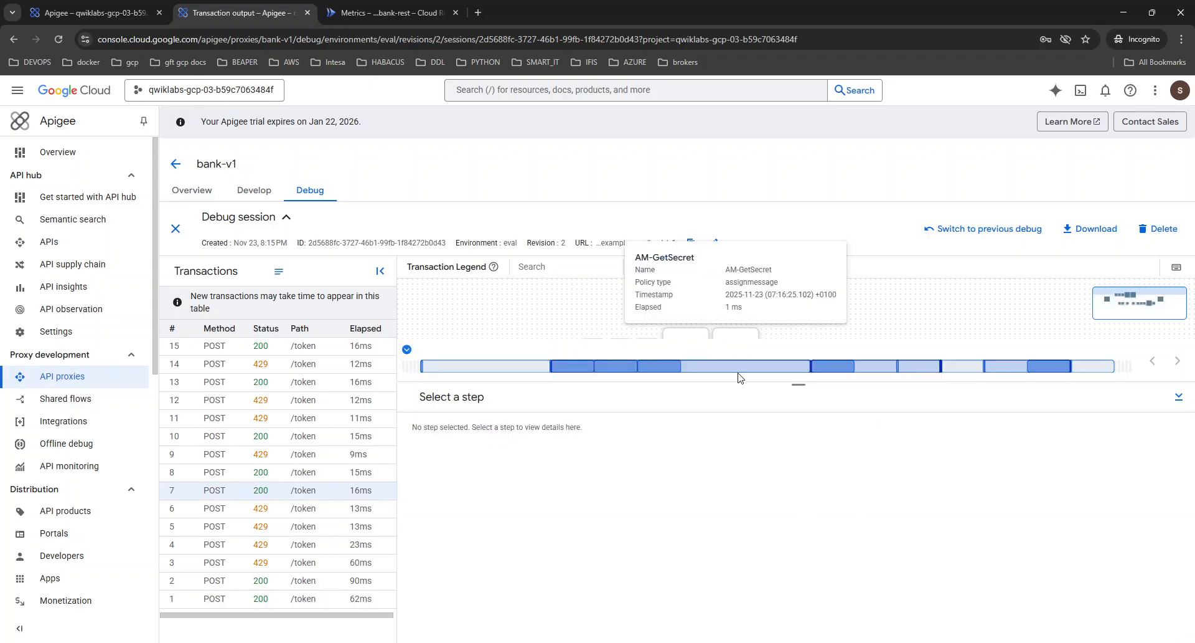
drag(803, 386, 808, 461)
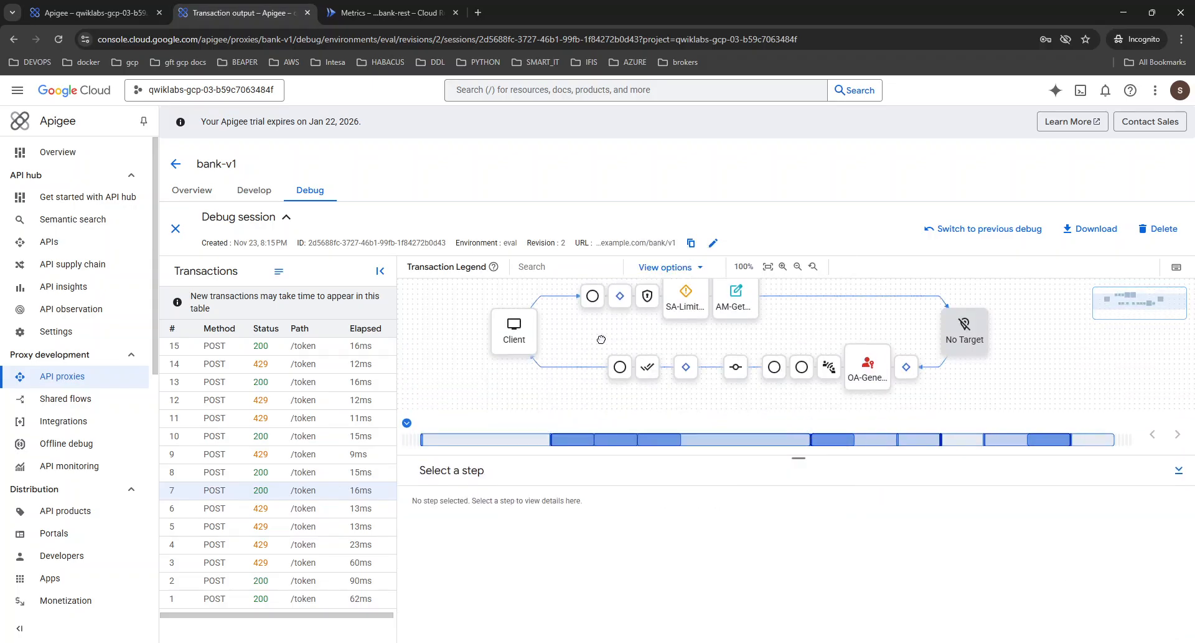
click(592, 299)
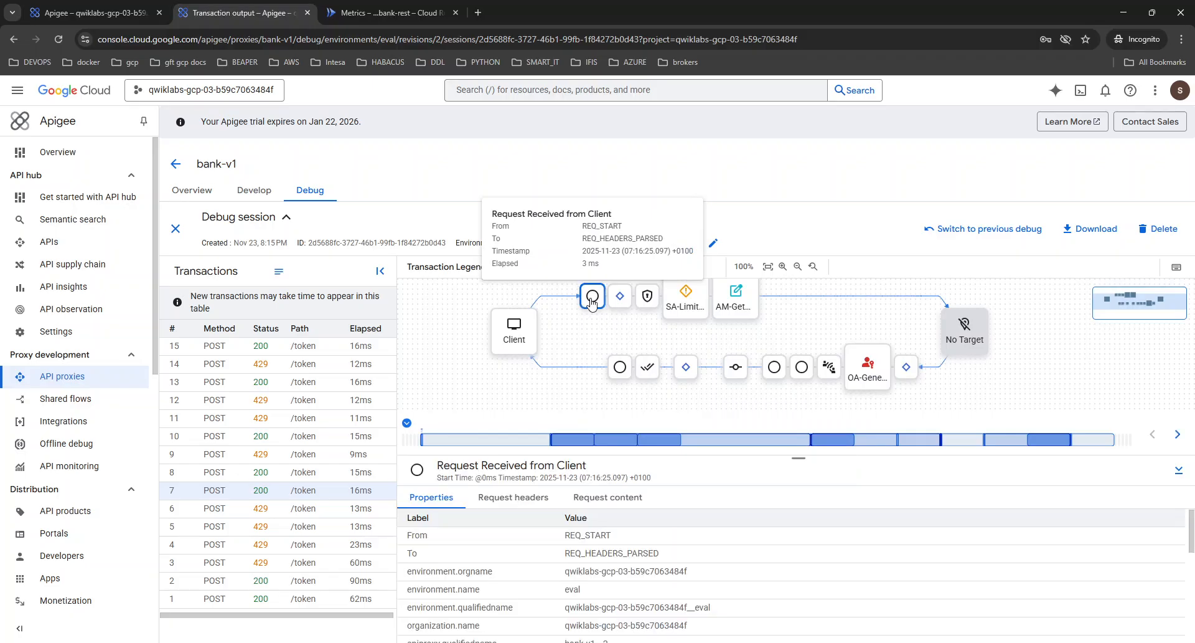
scroll(728, 591, down, 10)
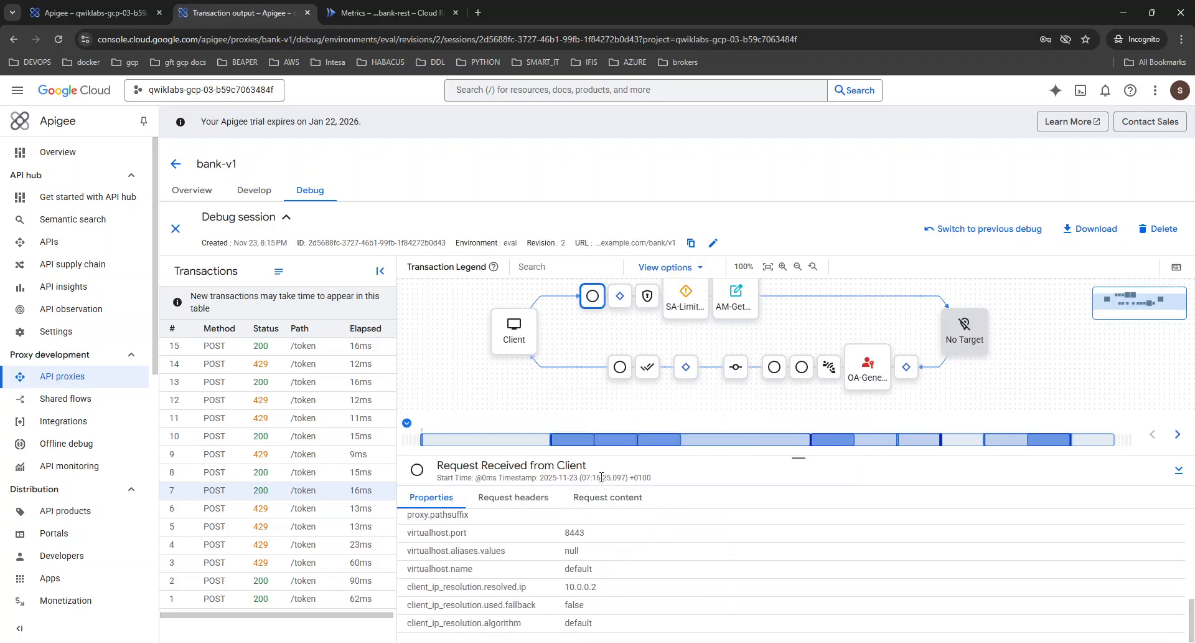
drag(611, 477, 579, 477)
- Examine the Request Received from Client details of token transaction 8 for comparison
click(268, 472)
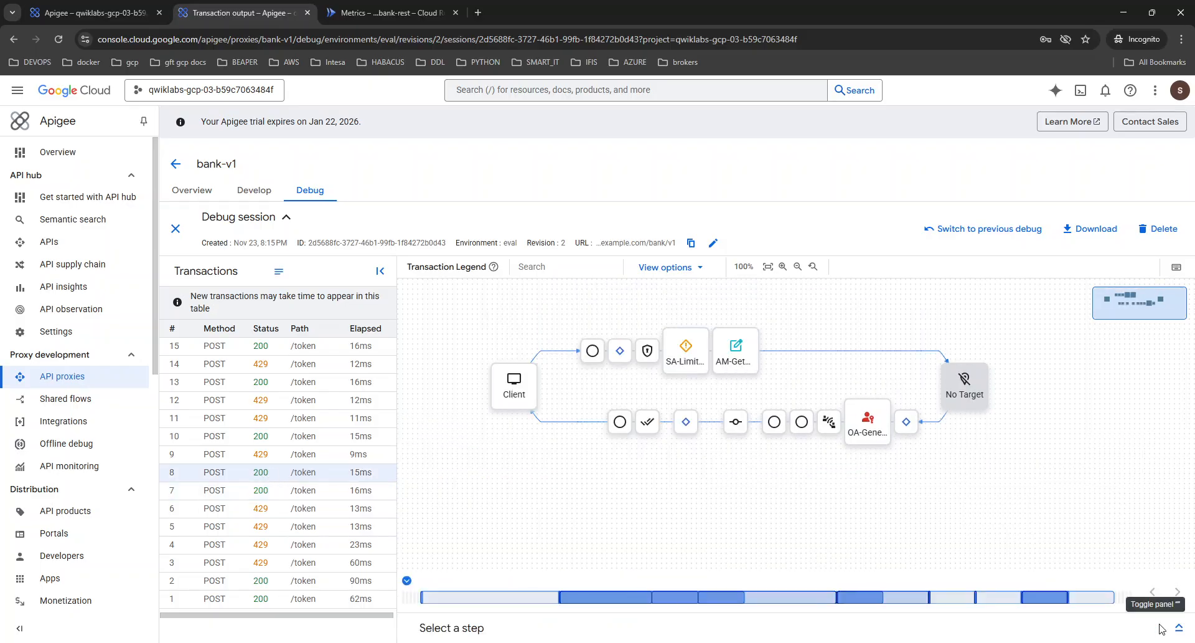
click(1179, 627)
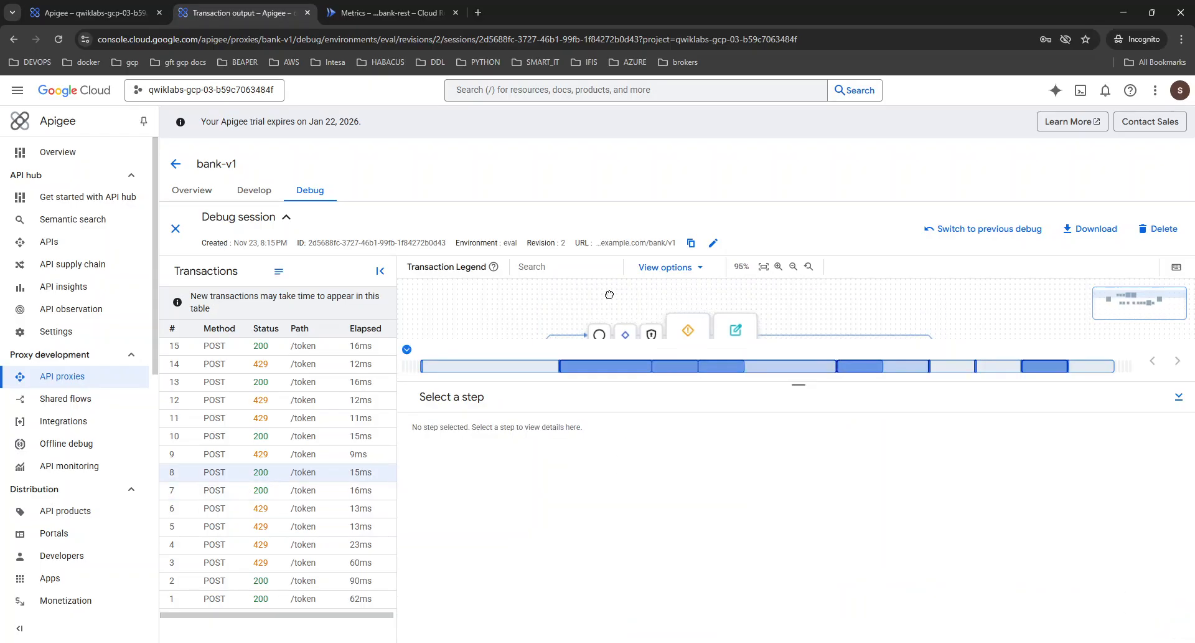
click(602, 312)
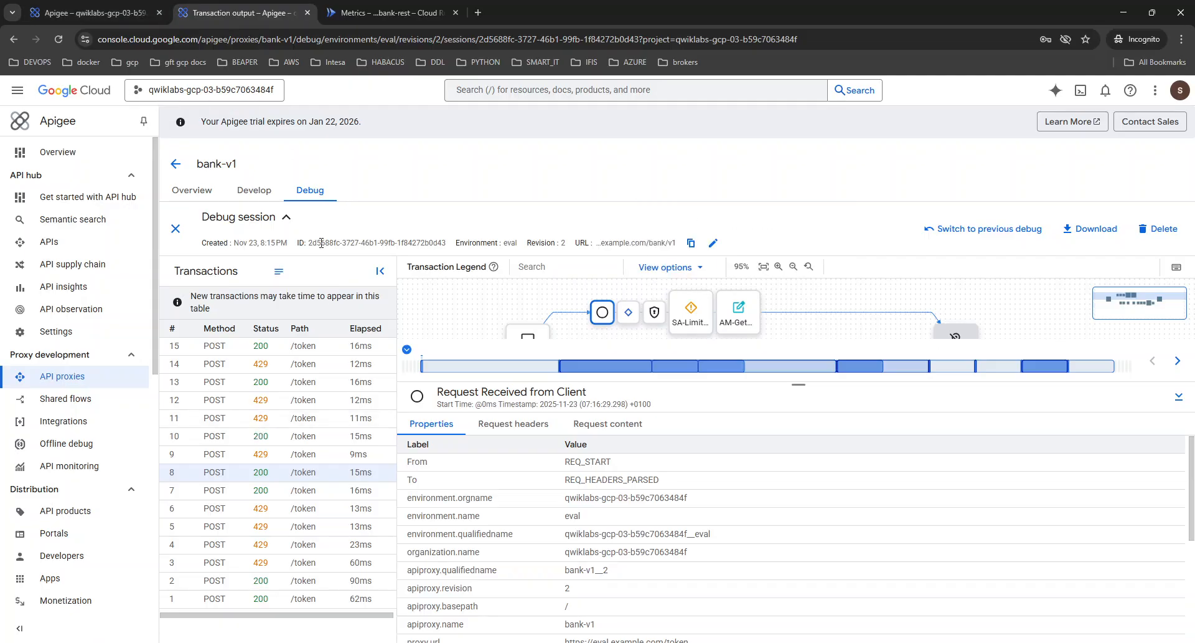
- Leave the current debug session and start a new one for the bank-v1 proxy
click(176, 229)
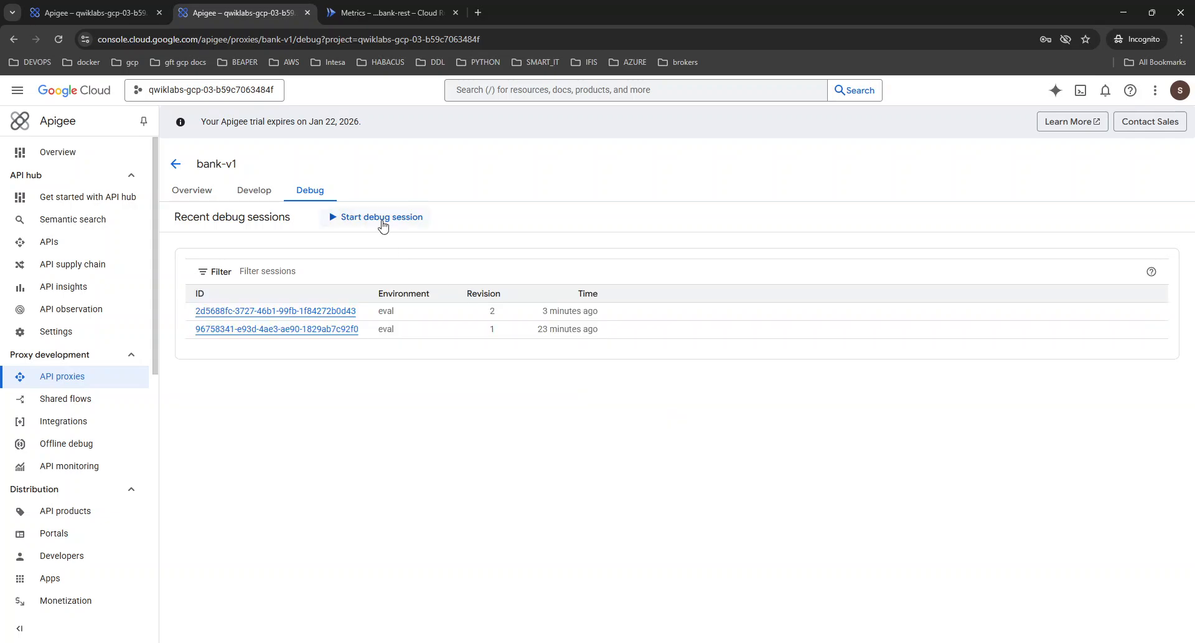
click(383, 218)
click(866, 226)
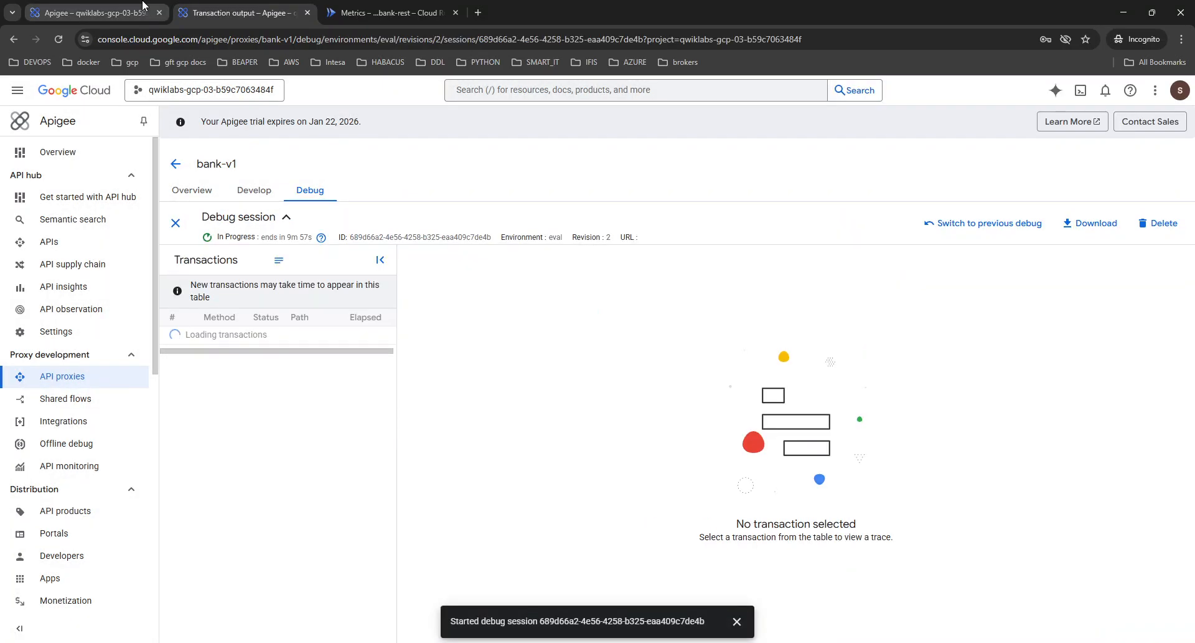
- In the cleared Cloud Shell terminal, send the customers GET request six times in quick succession
click(143, 6)
key(ctrl+l)
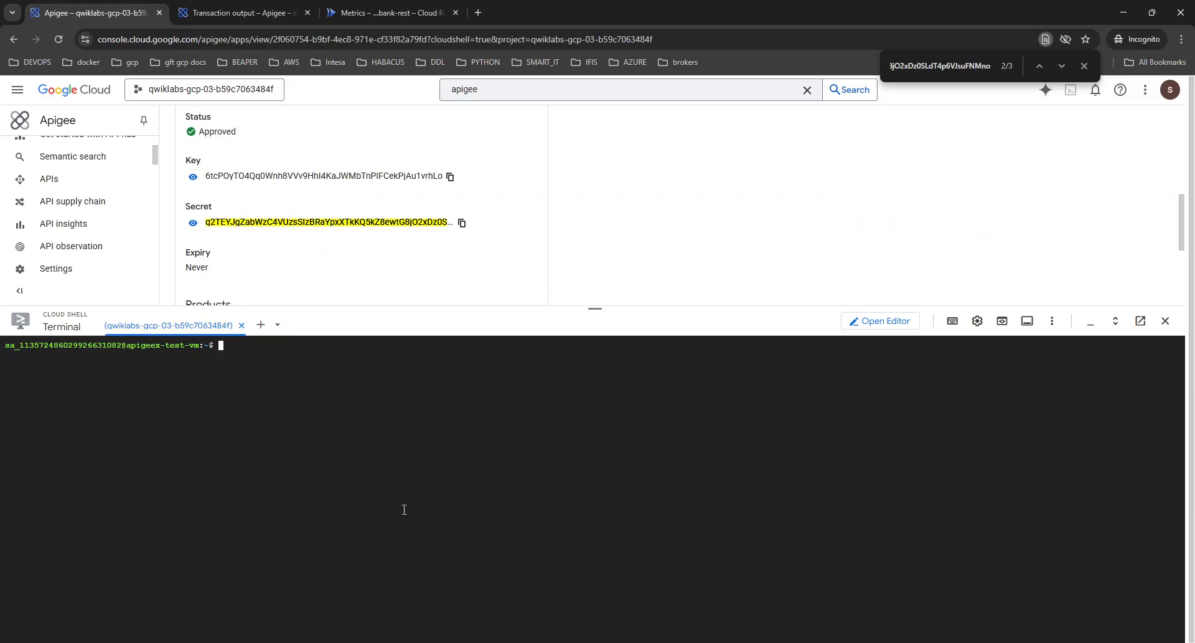
key(Up)
key(Return)
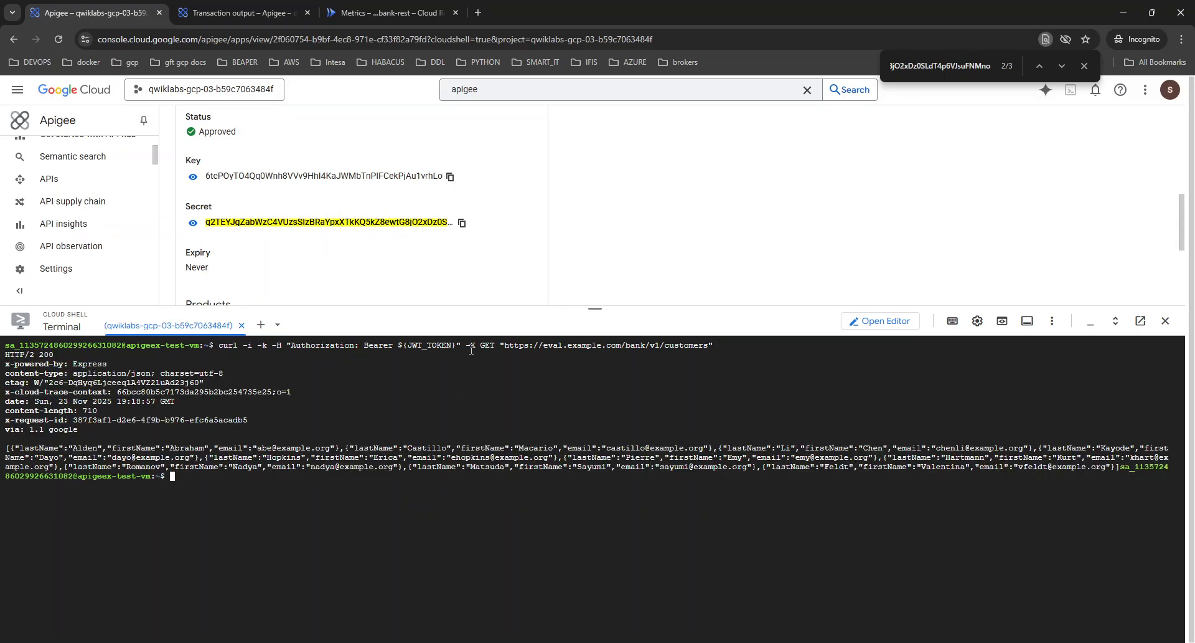
key(Up)
key(Return)
key(Up)
key(Return)
key(Up)
key(Return)
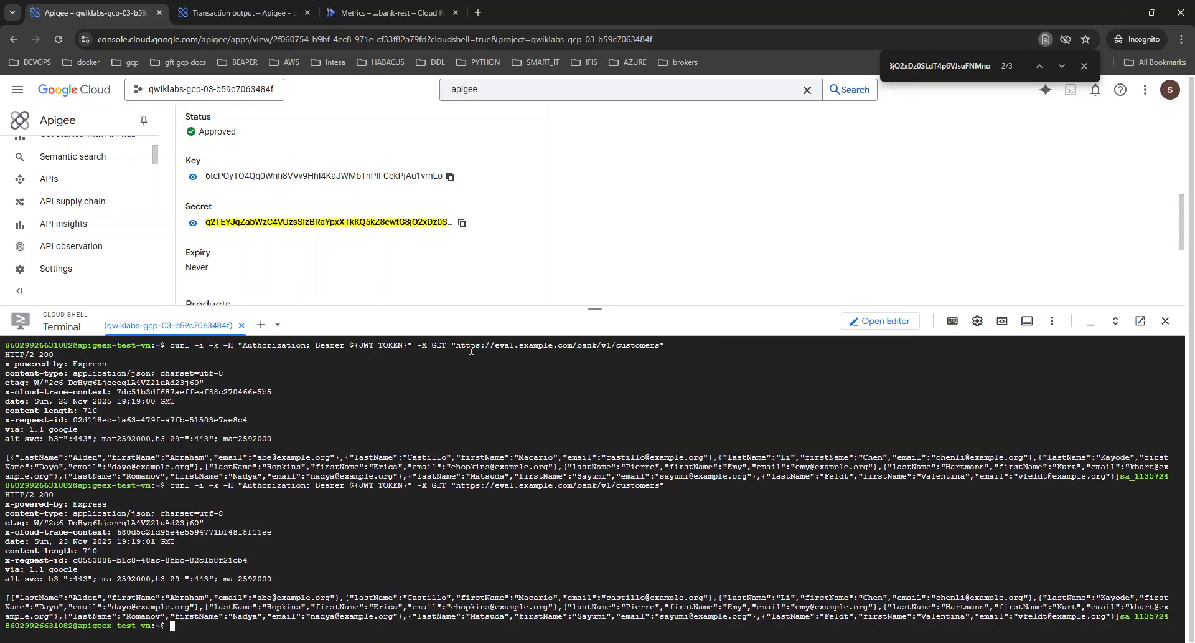
key(Up)
key(Return)
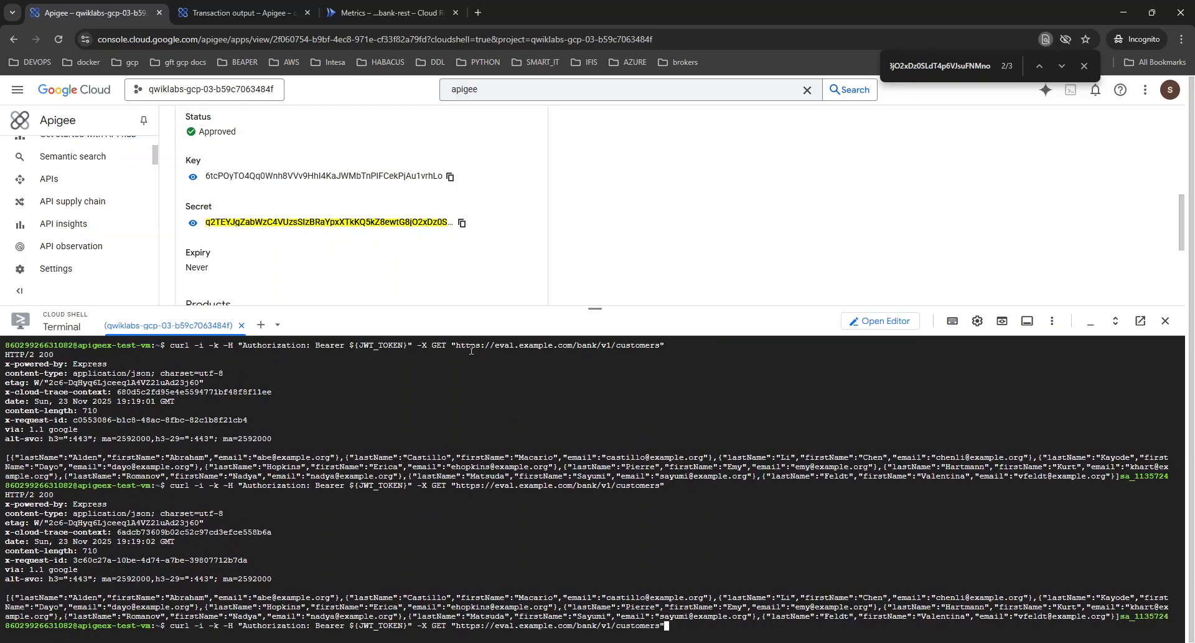
key(Up)
key(Return)
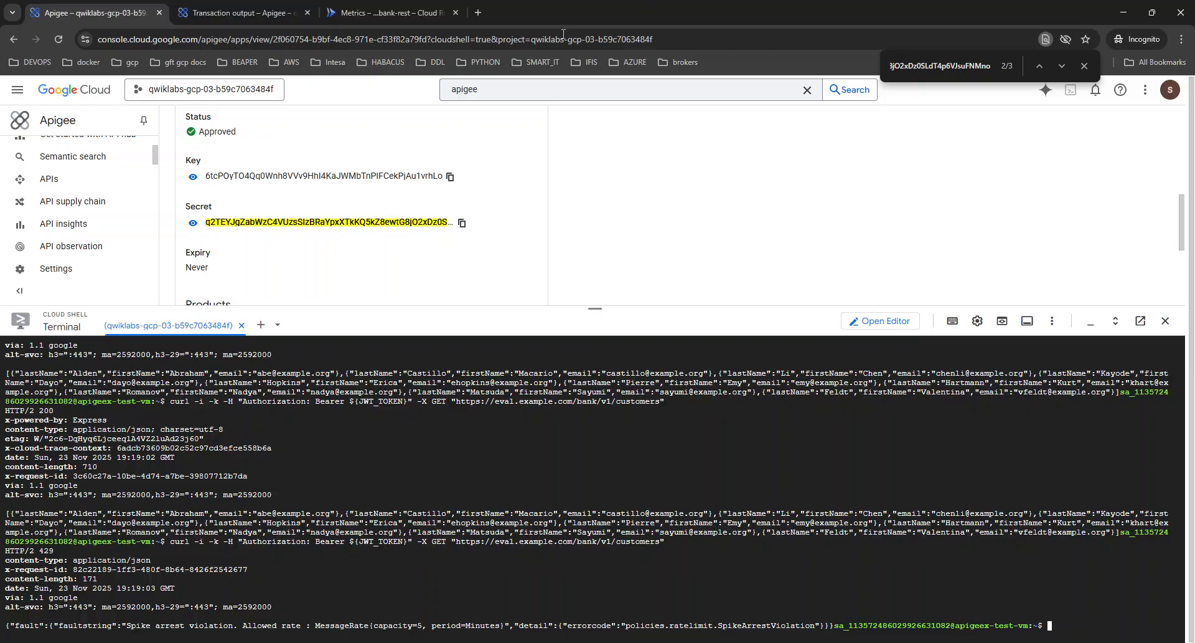
- In the new debug session, open the 429 transaction and examine the properties of its SA-LimitRateByApp step
click(246, 12)
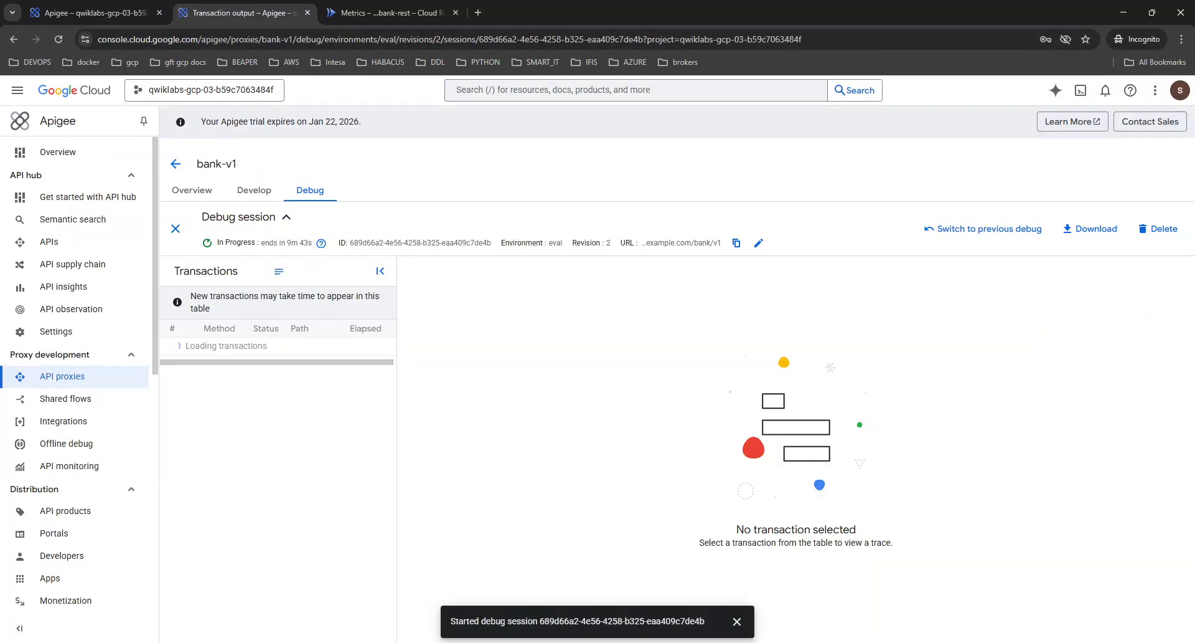
click(737, 621)
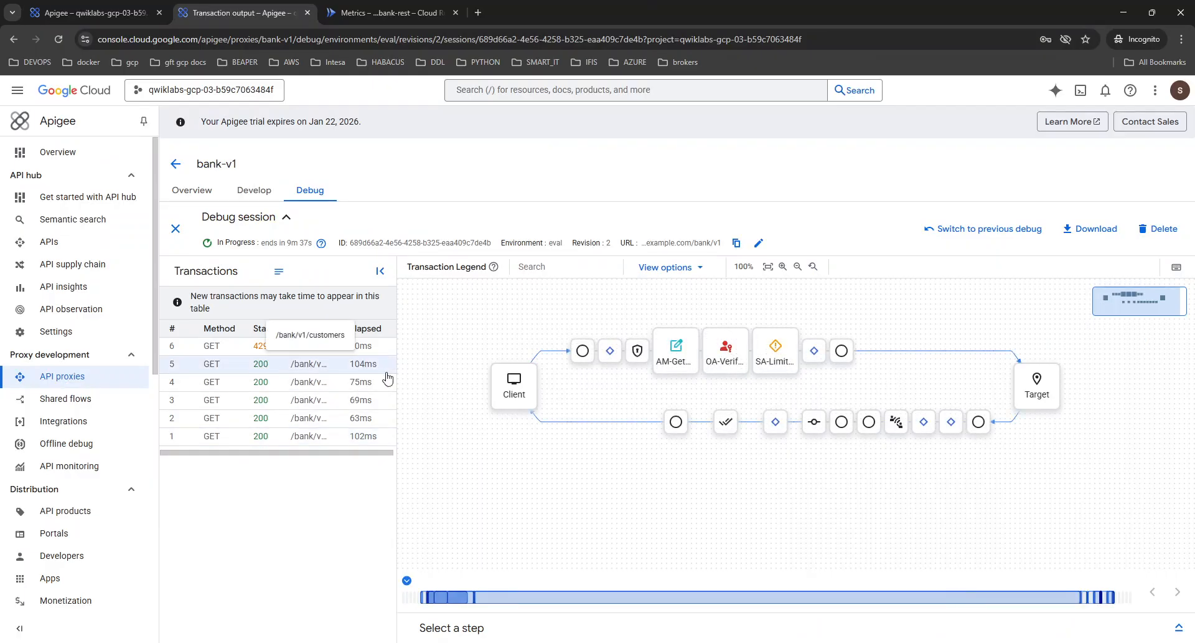
click(262, 346)
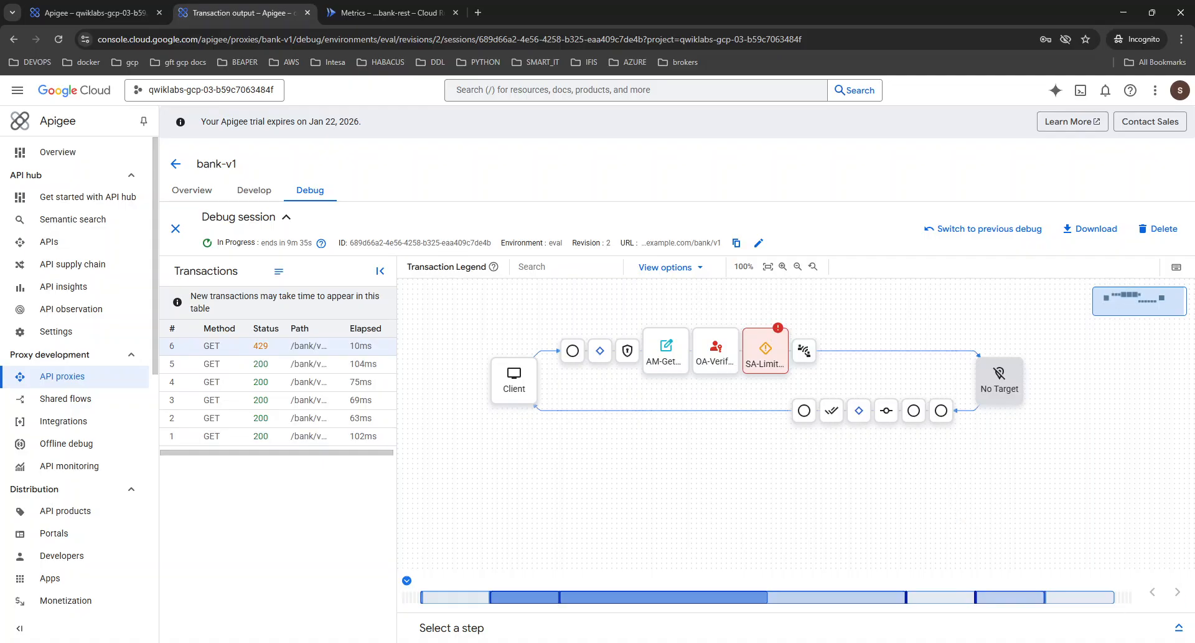
click(1178, 627)
click(797, 389)
click(765, 316)
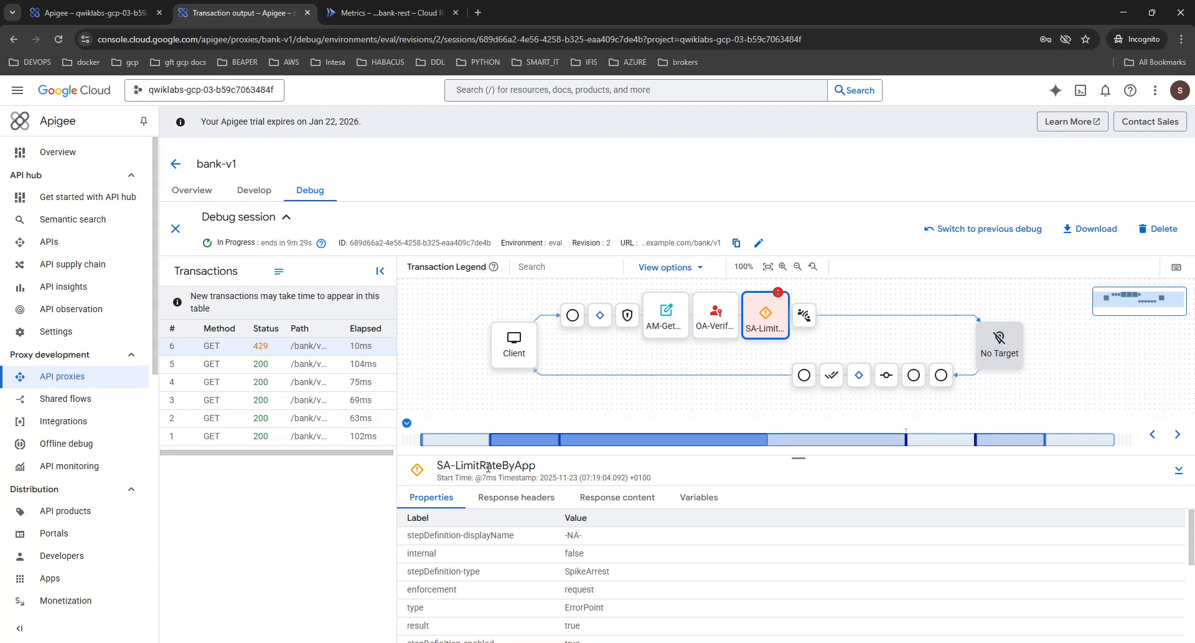
scroll(534, 574, down, 5)
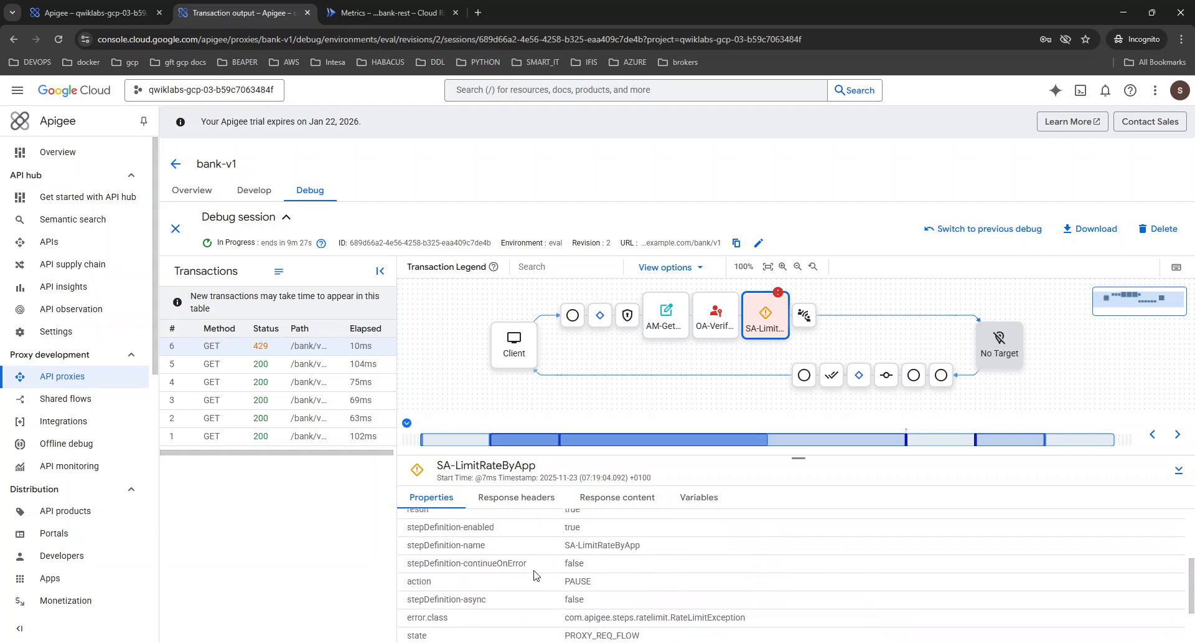
- Inspect the SA-LimitRateByApp step's response headers and response content, reading the fault body's error code and allowed rate
click(523, 501)
click(616, 497)
drag(567, 571, 808, 591)
double_click(724, 585)
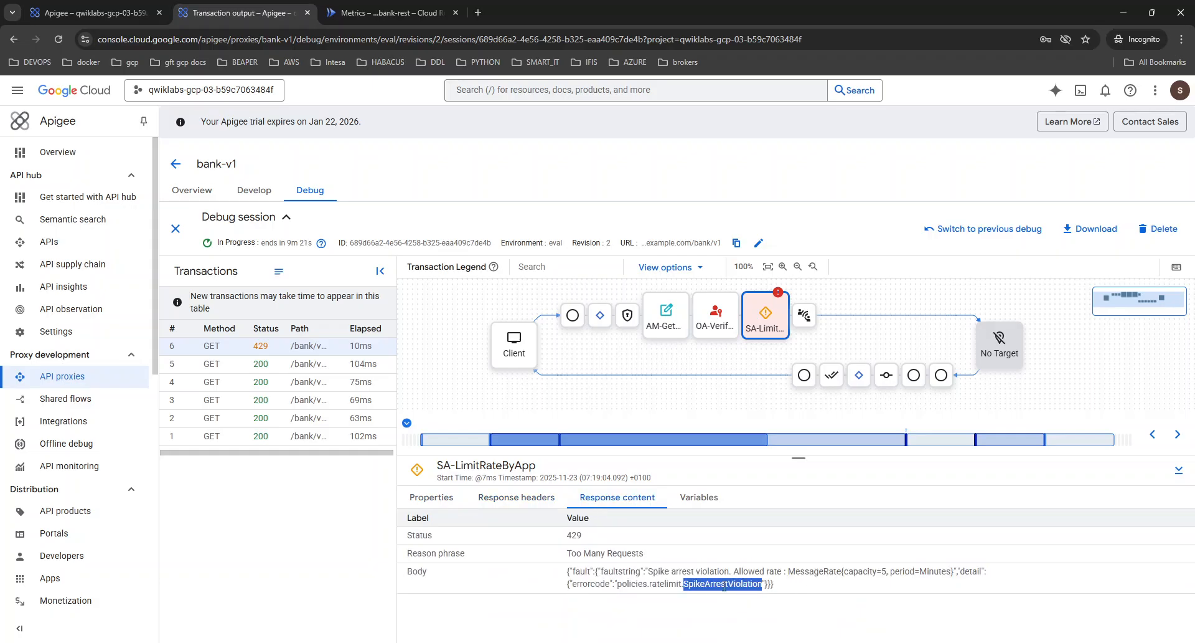
double_click(861, 571)
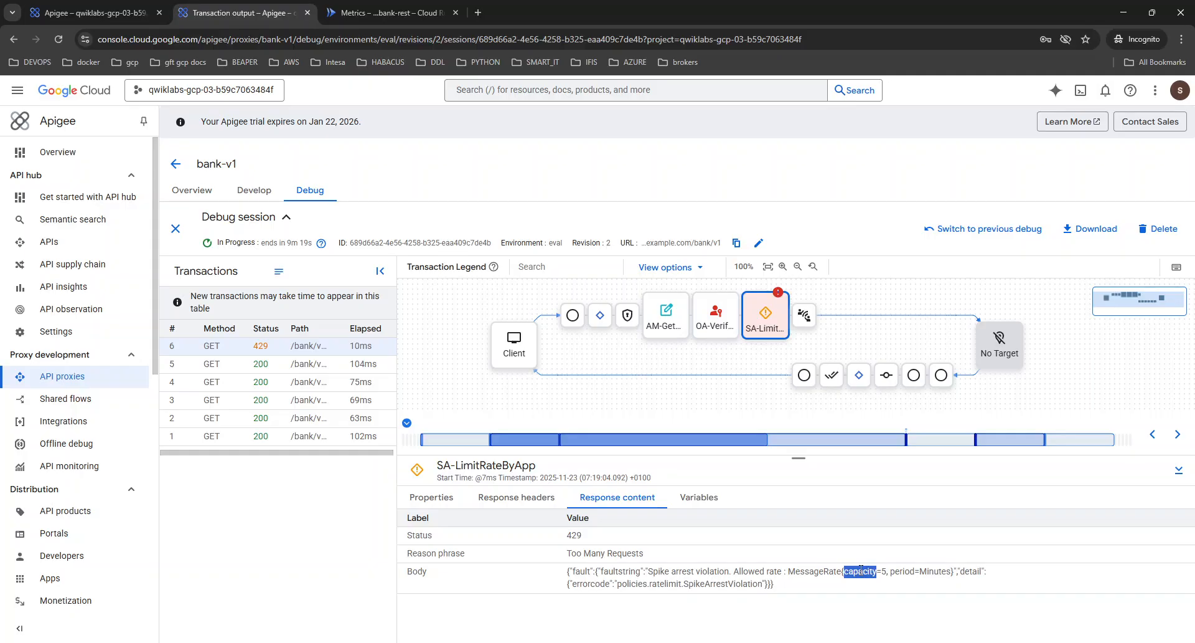
- Check the SA-LimitRateByApp step's variables, and review its response content, response headers and properties again
click(699, 497)
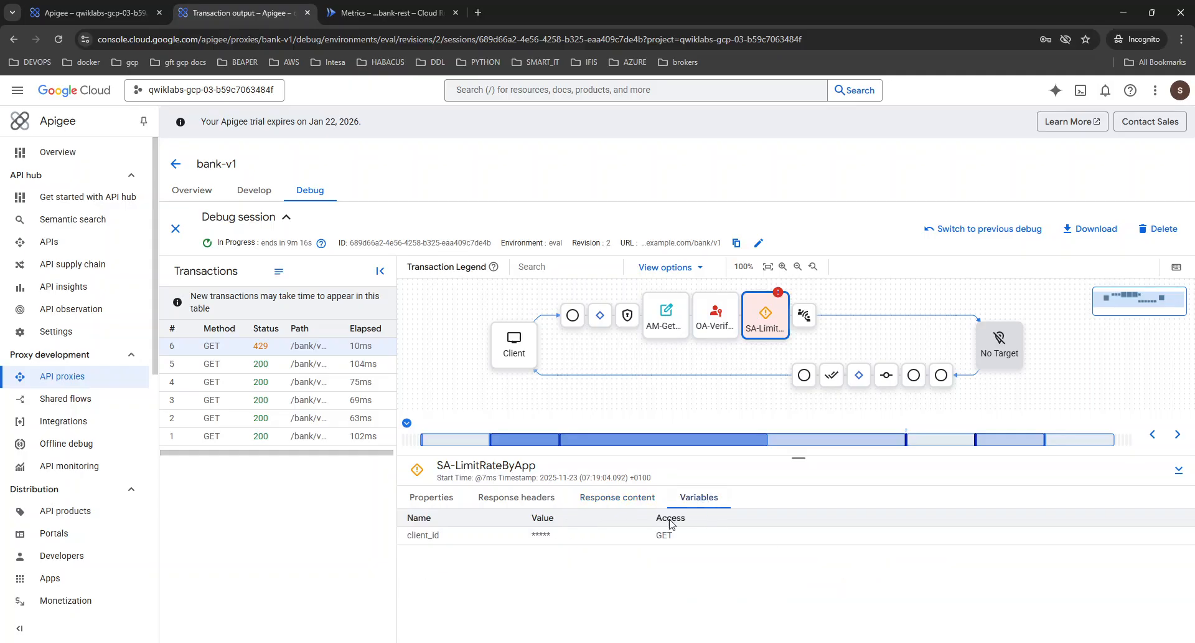
click(610, 500)
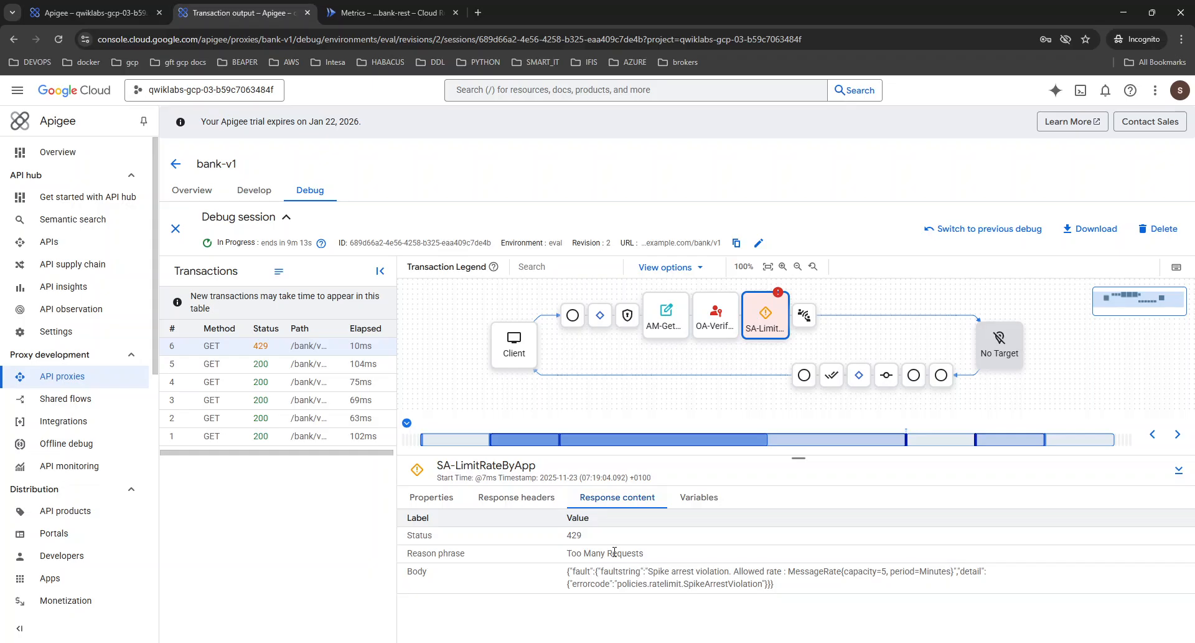
click(546, 503)
click(439, 498)
scroll(548, 611, down, 2)
scroll(548, 610, up, 3)
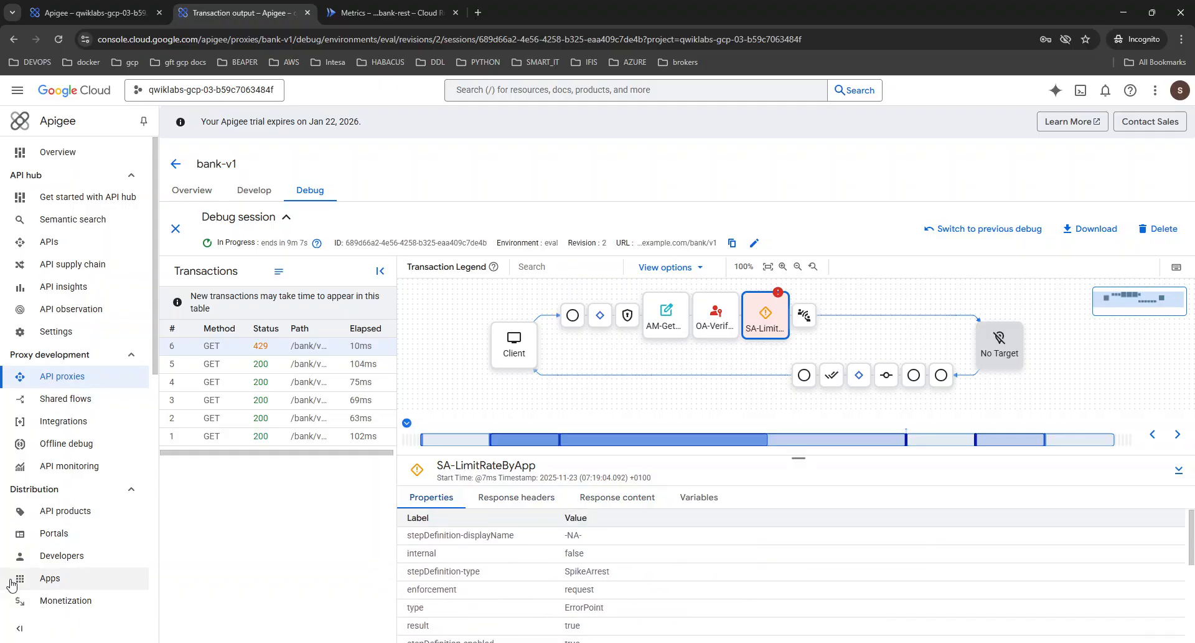